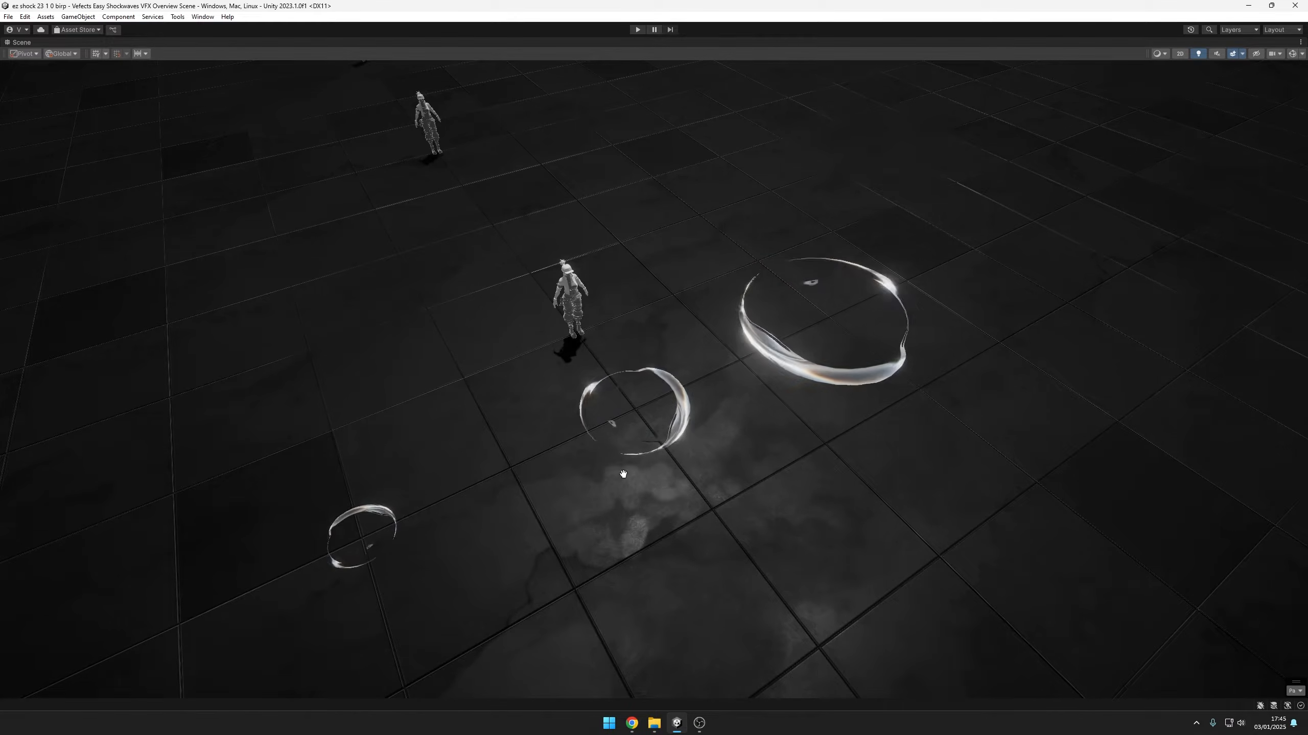
# Restore the full editor layout and look through the white, colour variation and distortion shockwave effects in the scene hierarchy
pyautogui.rightClick(25, 45)
pyautogui.click(54, 62)
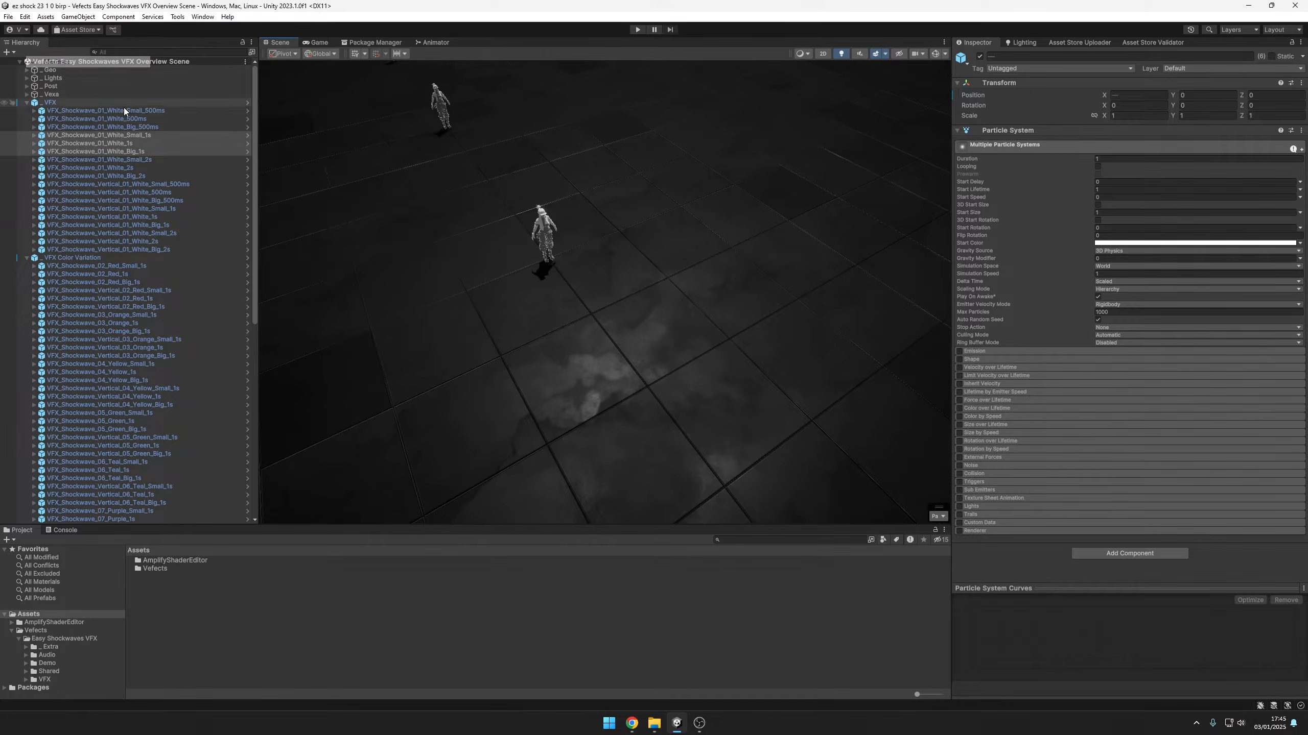
pyautogui.scroll(-5, 137, 257)
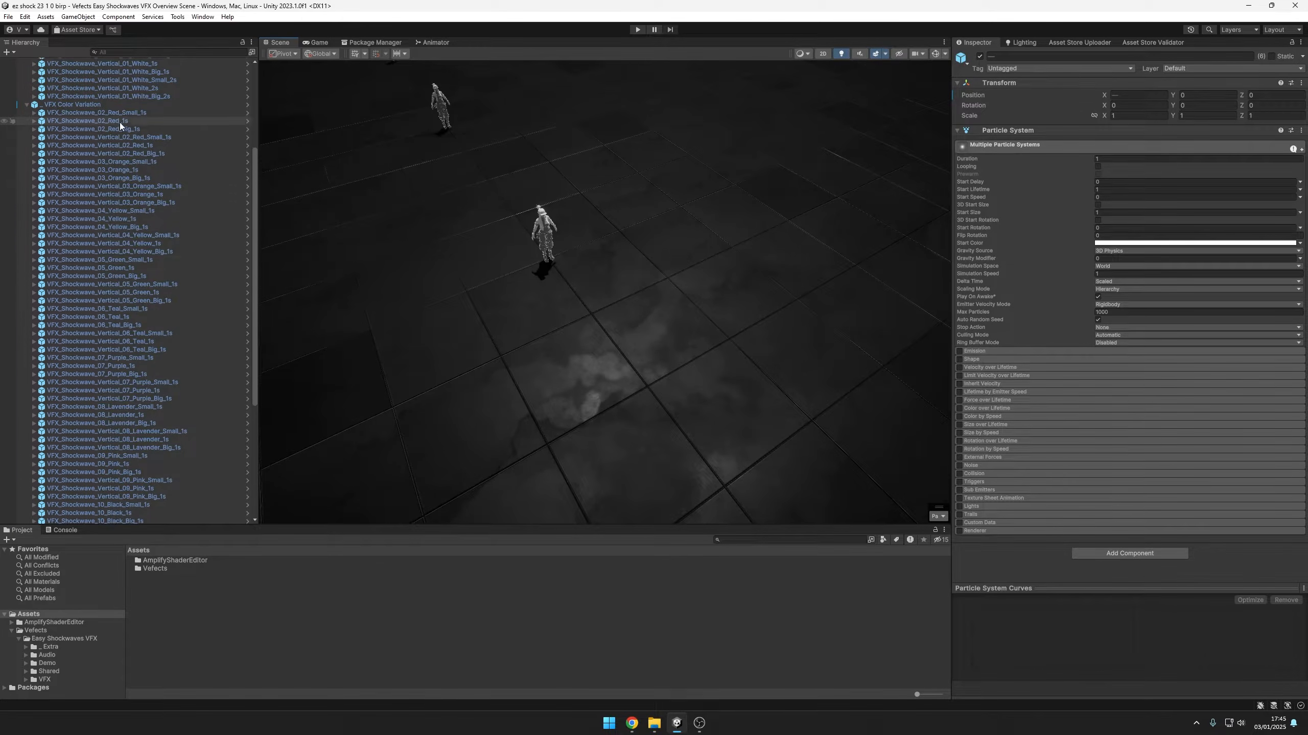
pyautogui.scroll(-2, 130, 133)
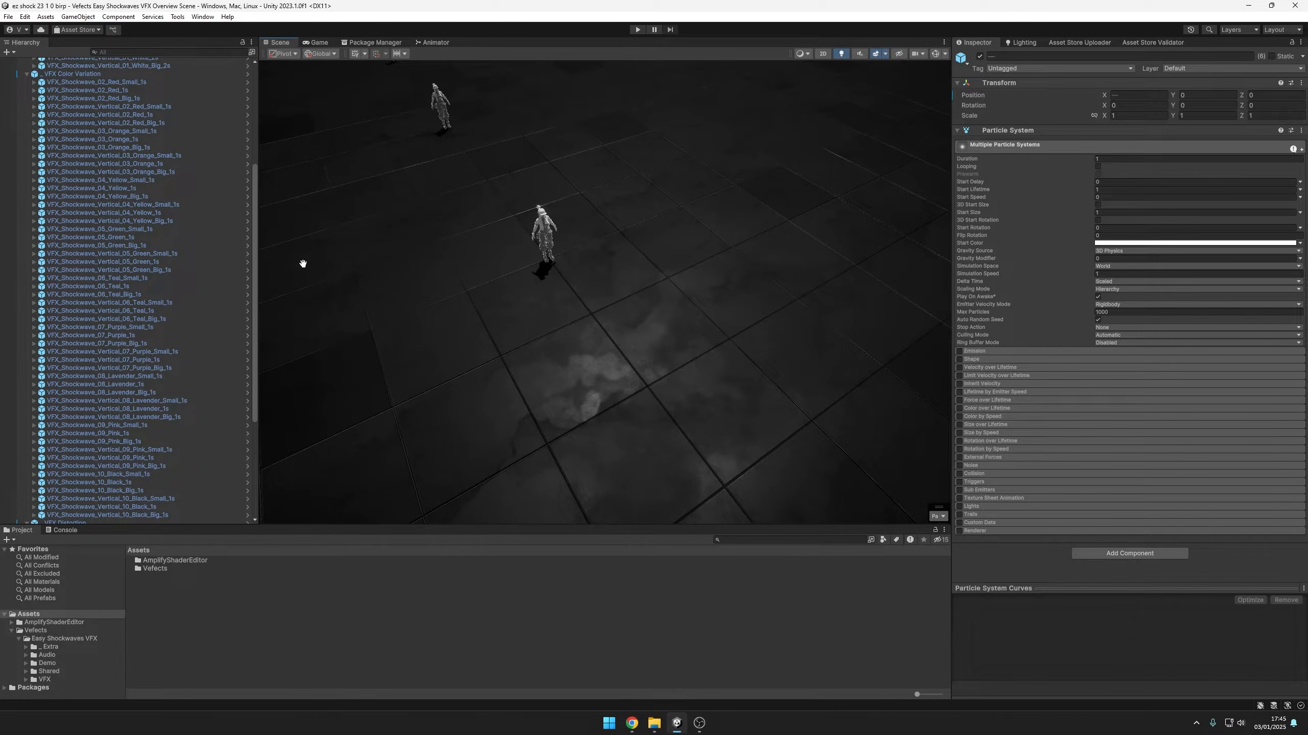
pyautogui.scroll(-8, 198, 306)
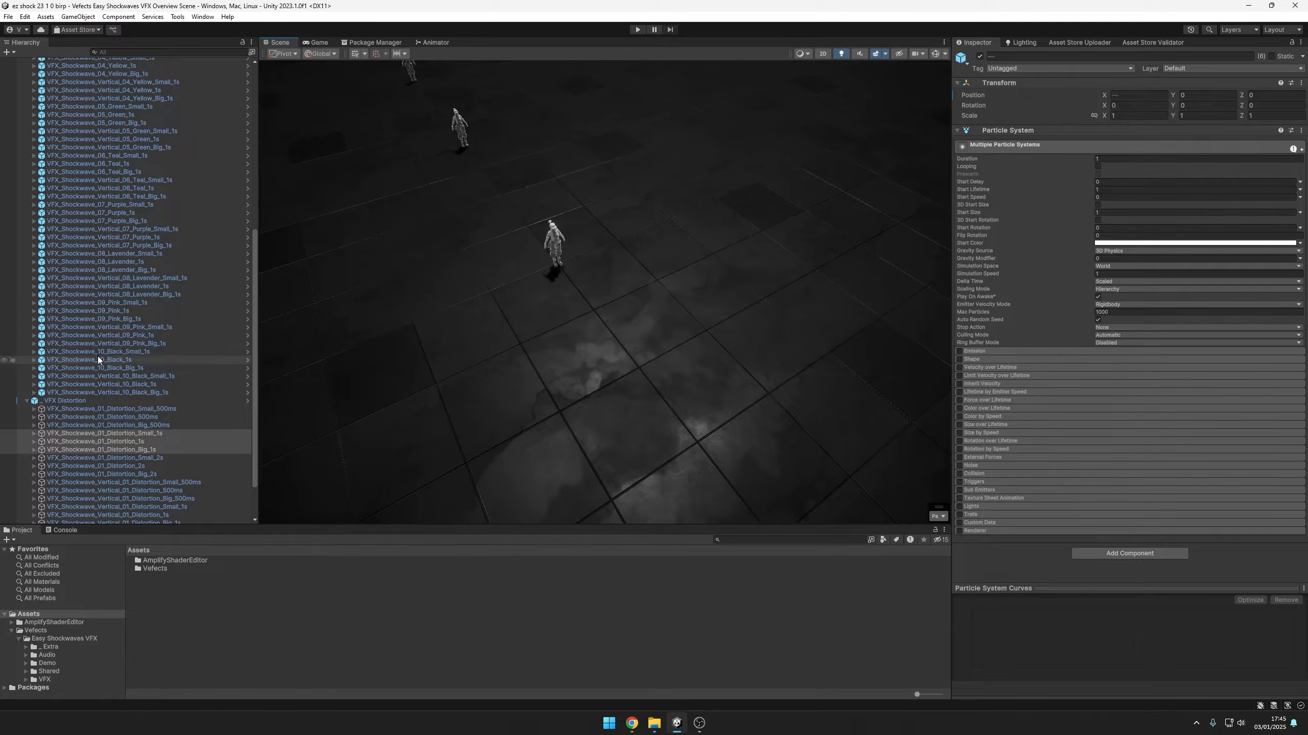
pyautogui.scroll(5, 154, 386)
pyautogui.scroll(2, 154, 402)
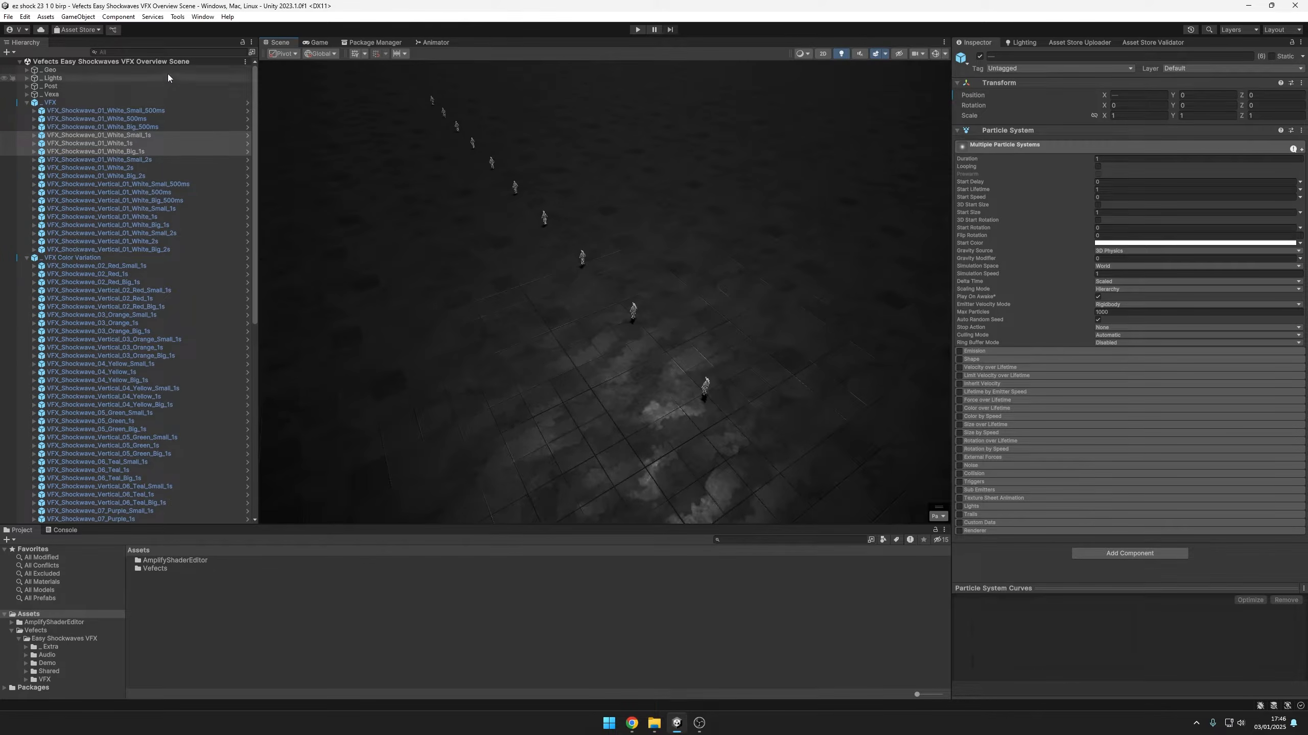
# Maximize the Scene view and examine the shockwave effects along the row of mannequins, including the purple and red variations
pyautogui.hotkey('shift', 'space')
pyautogui.keyDown('alt'); pyautogui.moveTo(874, 357); pyautogui.dragTo(885, 360); pyautogui.keyUp('alt')
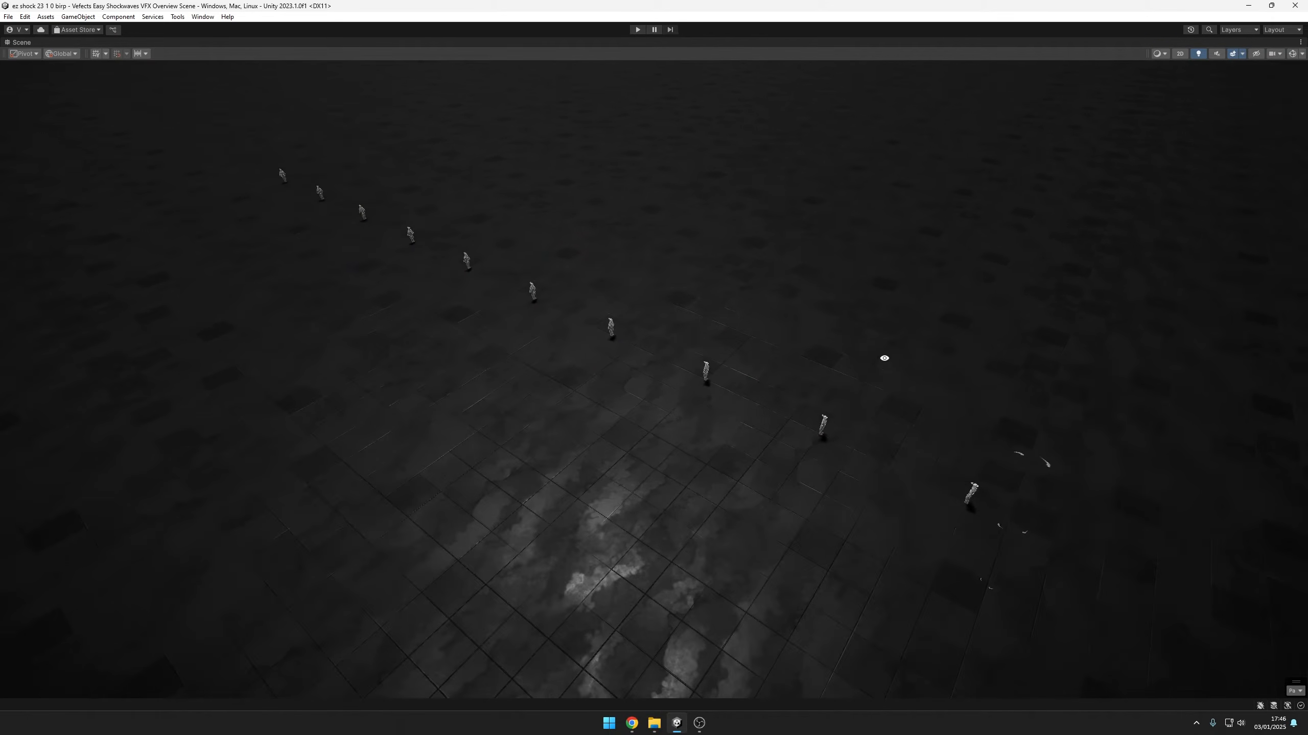
pyautogui.keyDown('alt'); pyautogui.moveTo(512, 293); pyautogui.dragTo(707, 403); pyautogui.keyUp('alt')
pyautogui.moveTo(706, 403); pyautogui.dragTo(901, 329, button='middle')
pyautogui.scroll(3, 564, 423)
pyautogui.moveTo(564, 423); pyautogui.dragTo(768, 400, button='middle')
pyautogui.scroll(4, 701, 401)
pyautogui.moveTo(829, 355); pyautogui.dragTo(922, 388, button='right')
pyautogui.scroll(1, 922, 388)
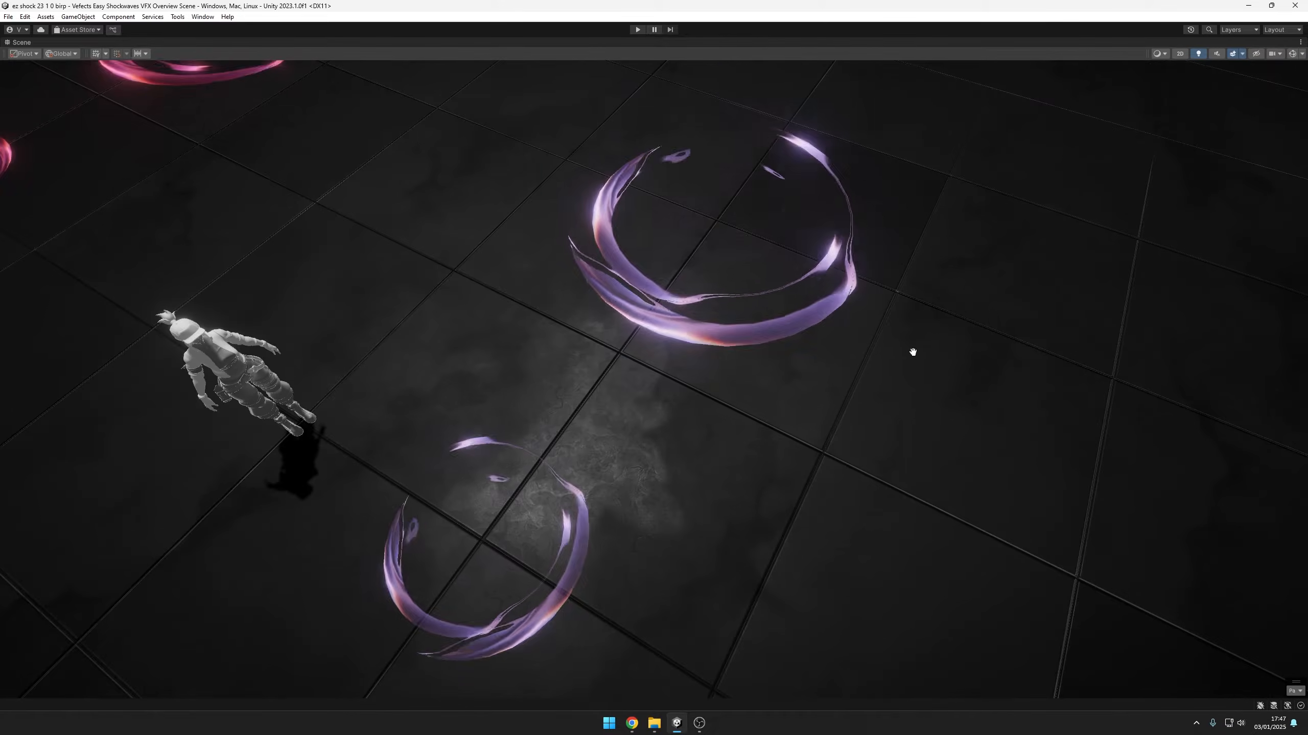
pyautogui.scroll(-3, 653, 327)
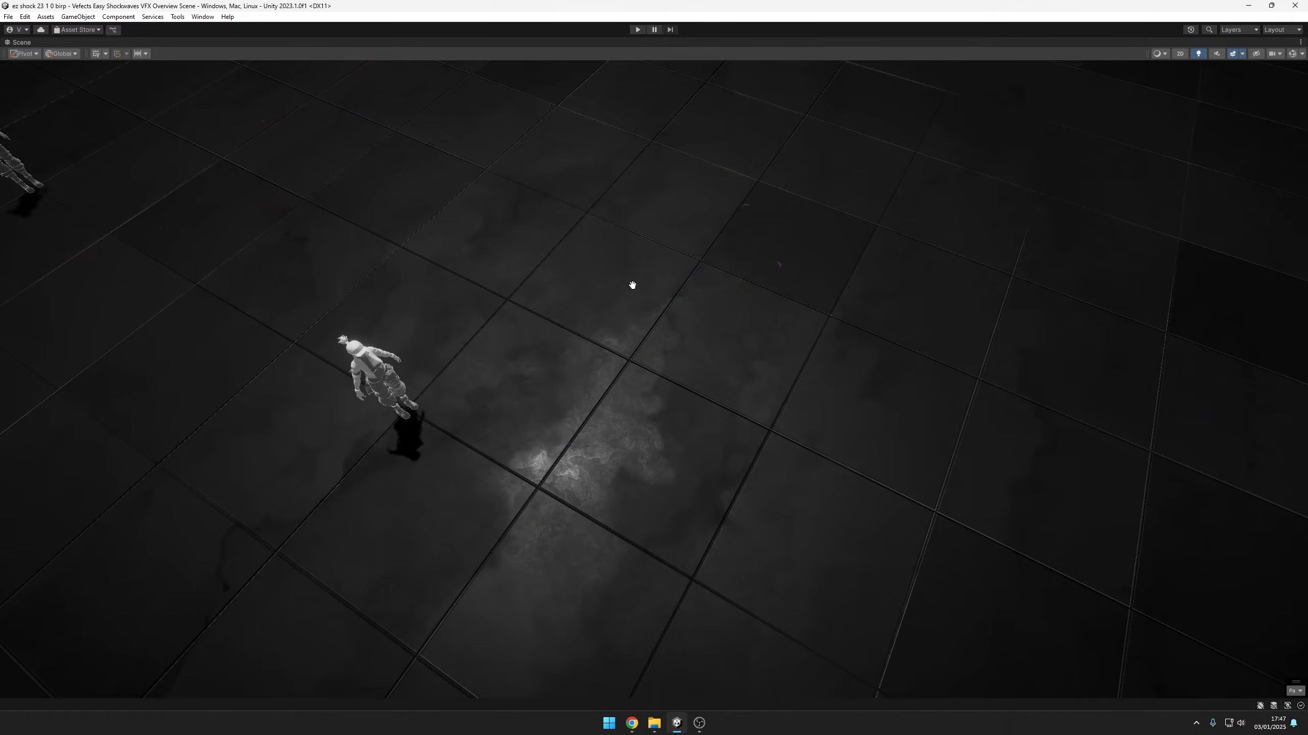
pyautogui.scroll(-3, 674, 403)
pyautogui.moveTo(675, 403); pyautogui.dragTo(762, 374, button='middle')
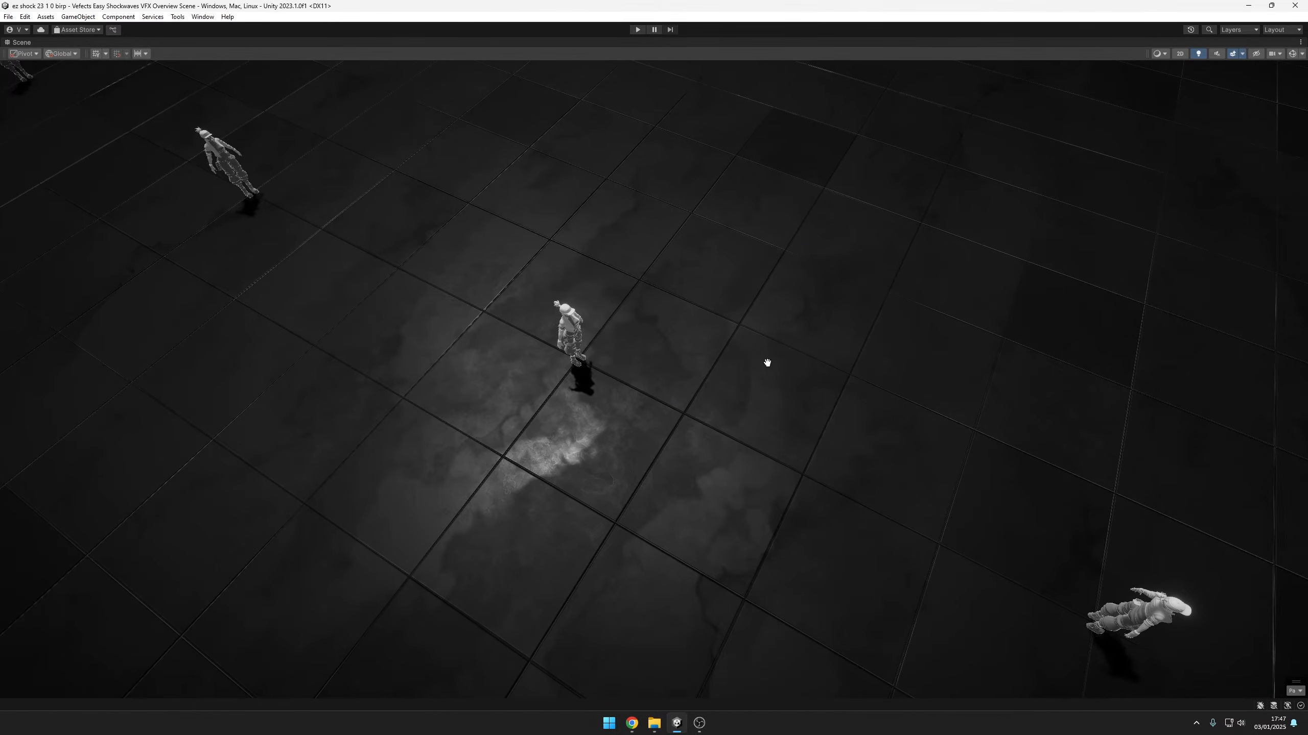
pyautogui.scroll(-3, 741, 305)
pyautogui.moveTo(866, 412); pyautogui.dragTo(780, 385, button='middle')
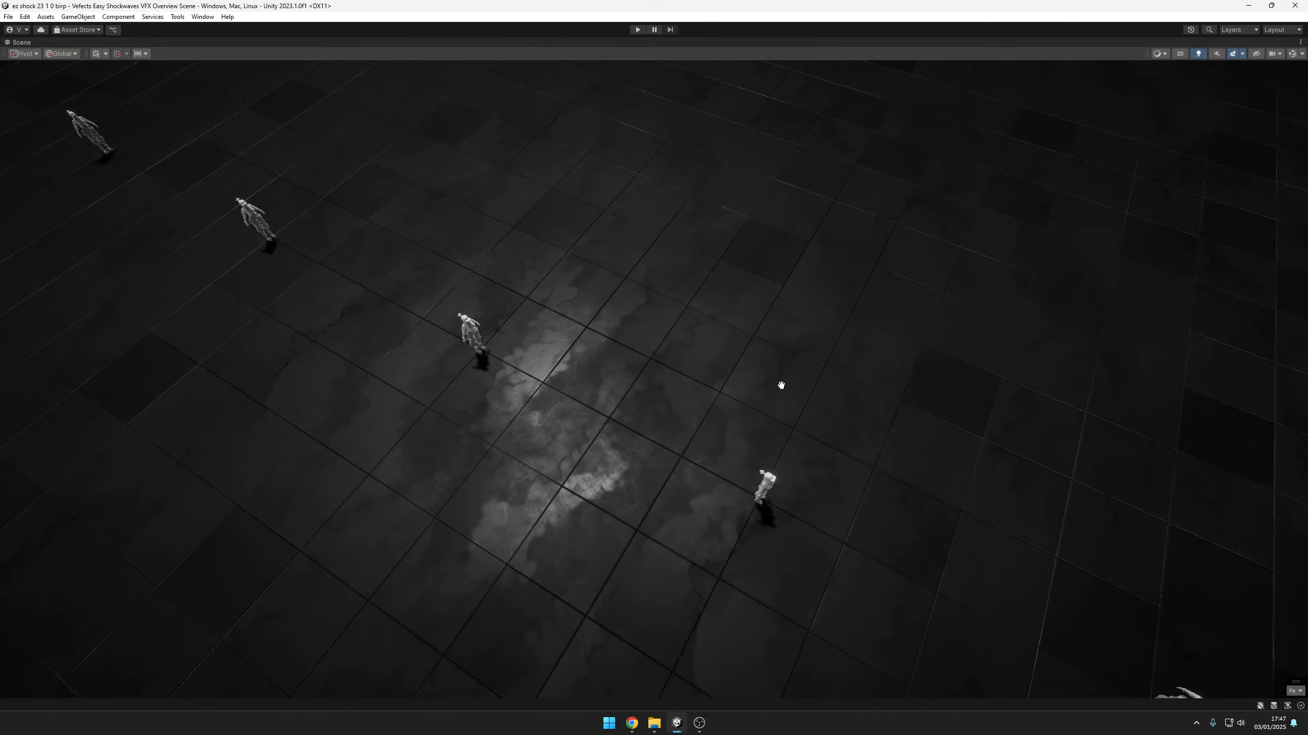
pyautogui.moveTo(937, 421); pyautogui.dragTo(874, 374, button='middle')
pyautogui.moveTo(1012, 424); pyautogui.dragTo(954, 394, button='middle')
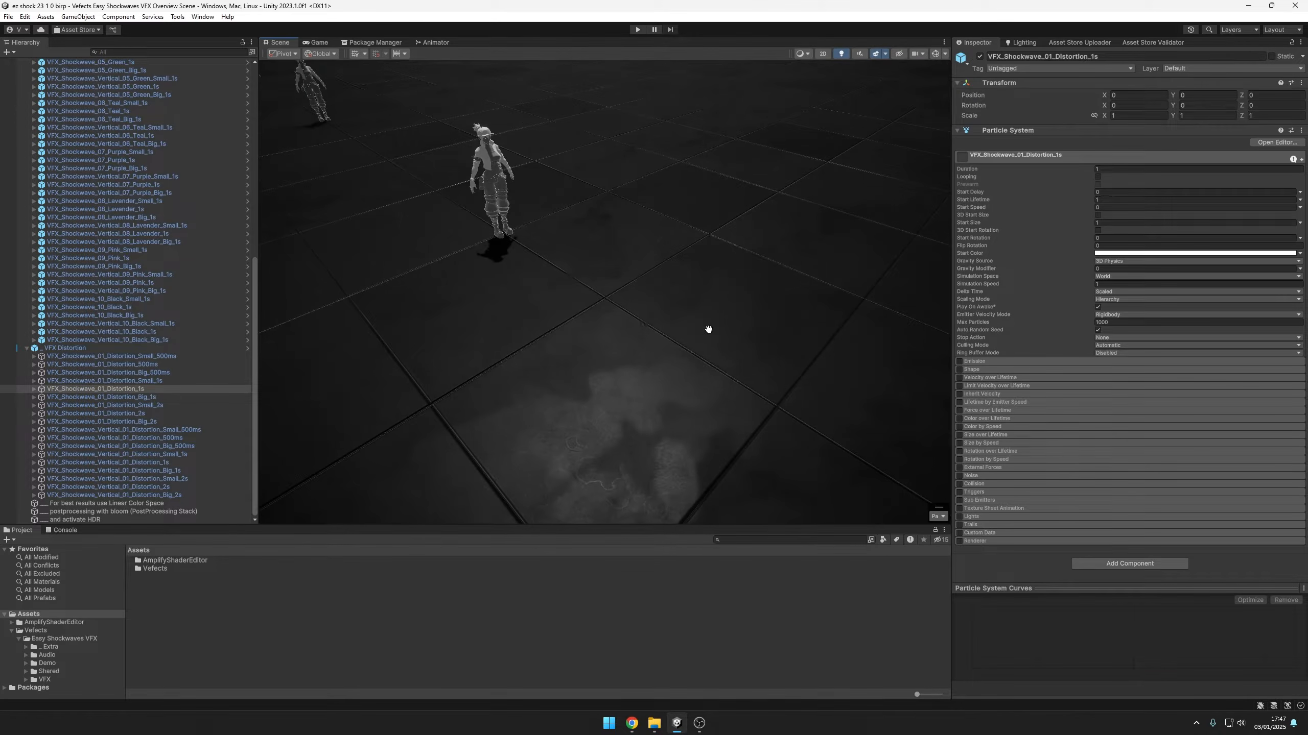
# Examine the VFX_Shockwave_01_Distortion_1s effect up close in the scene
pyautogui.keyDown('alt'); pyautogui.moveTo(709, 329); pyautogui.dragTo(802, 376); pyautogui.keyUp('alt')
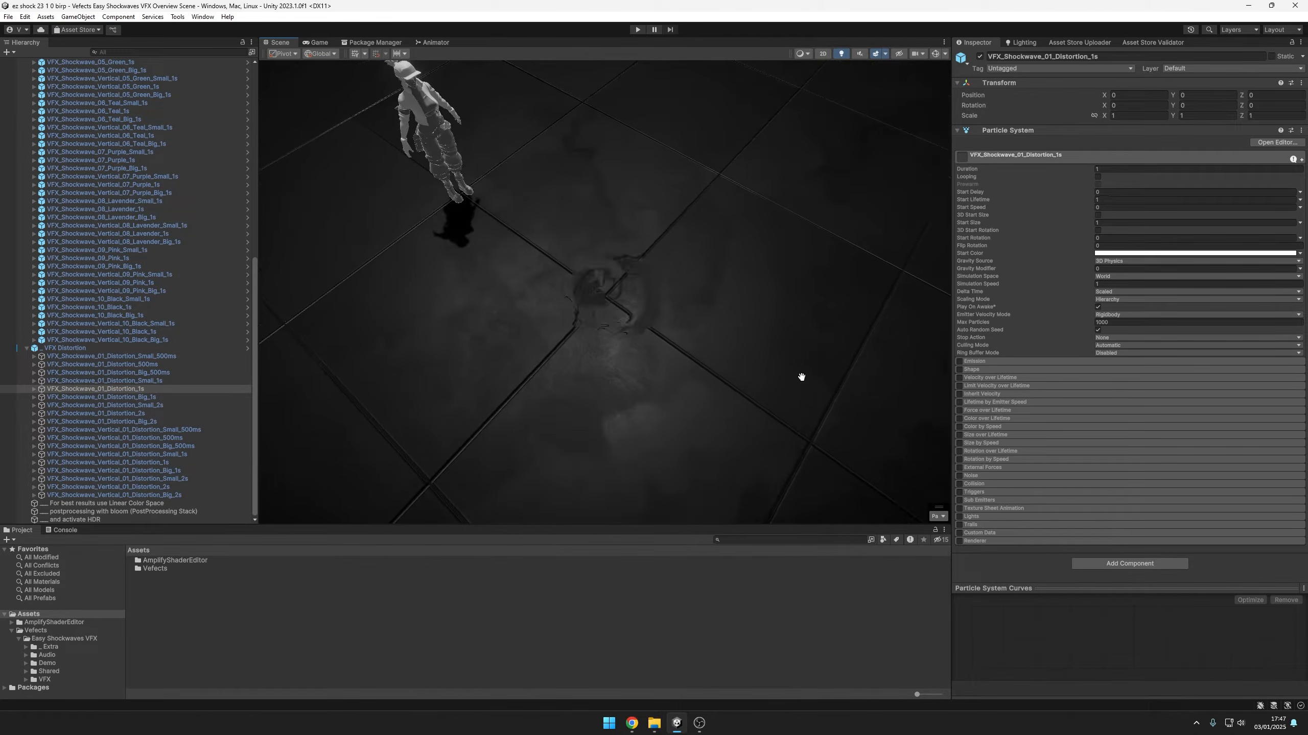
pyautogui.keyDown('alt'); pyautogui.moveTo(707, 372); pyautogui.dragTo(712, 343); pyautogui.keyUp('alt')
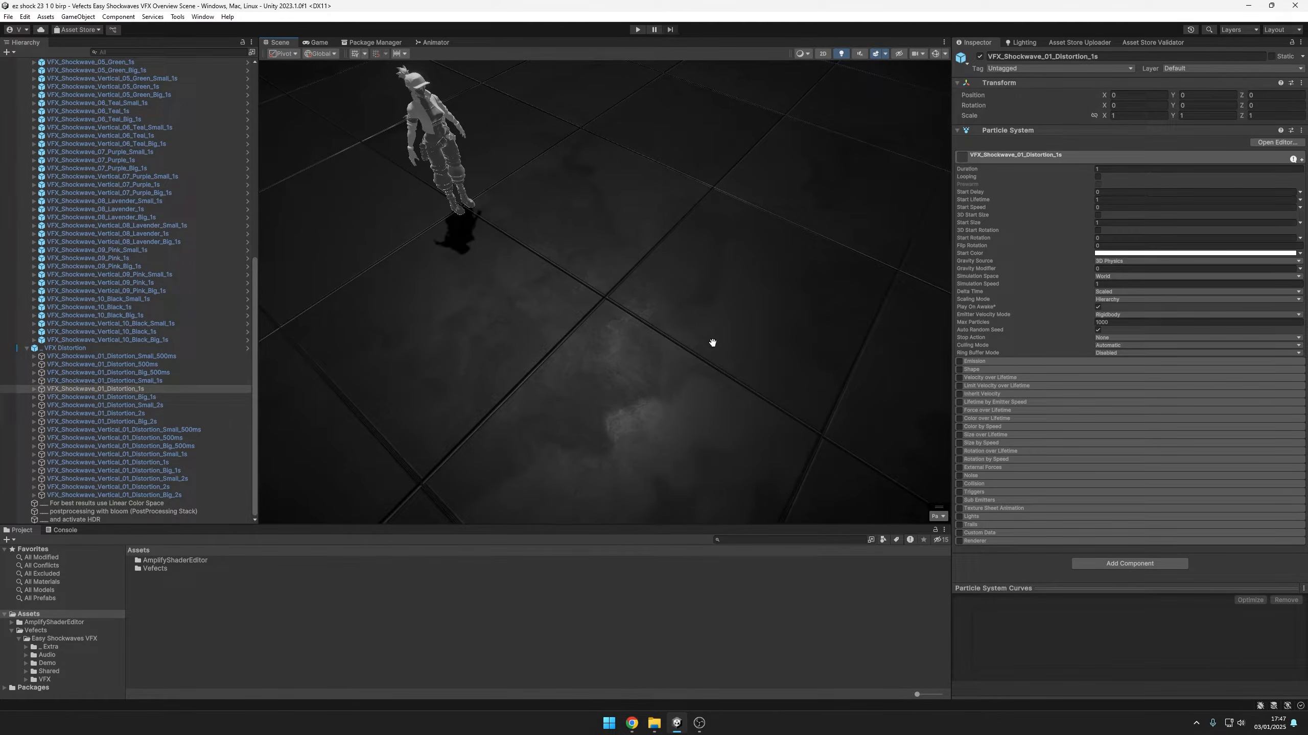
pyautogui.moveTo(717, 306)
pyautogui.mouseDown(button='middle')
pyautogui.moveTo(718, 295)
pyautogui.moveTo(729, 323)
pyautogui.mouseUp(button='middle')
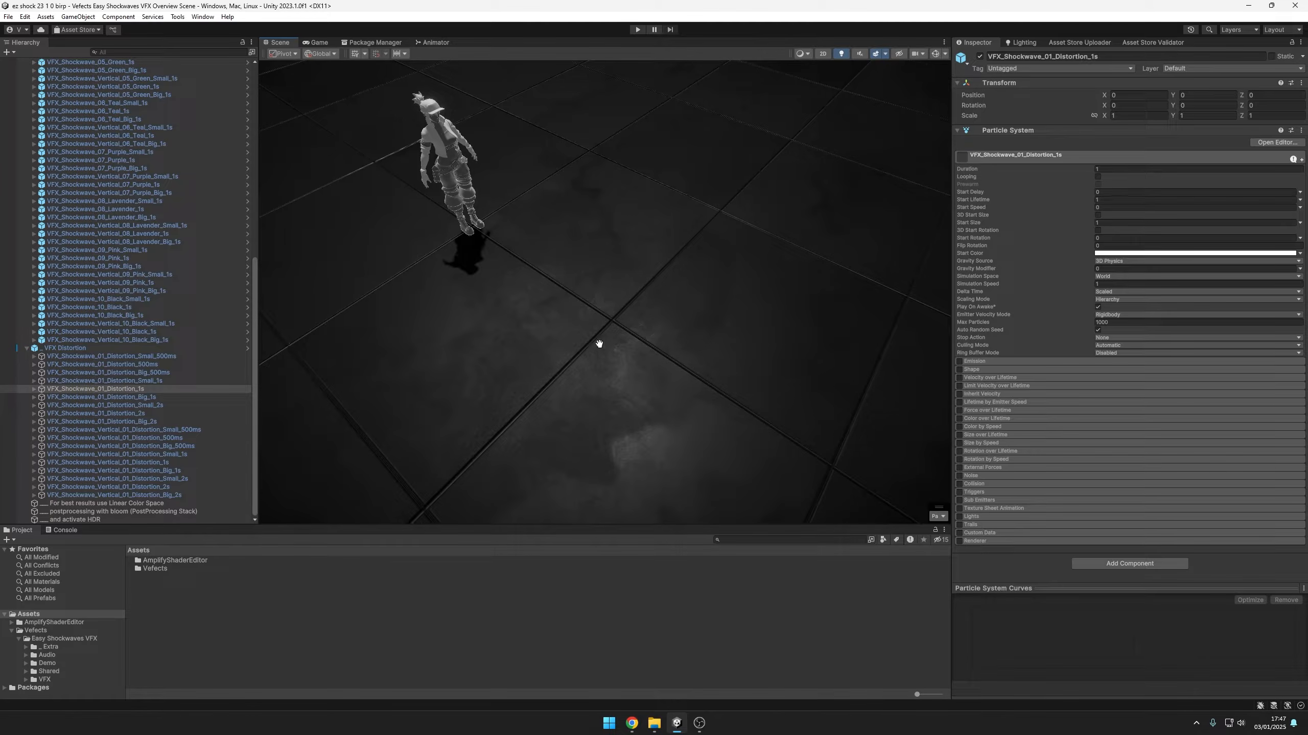
# Expand VFX_Shockwave_01_White_1s in the hierarchy and select its Shockwave child particle system
pyautogui.scroll(15, 205, 407)
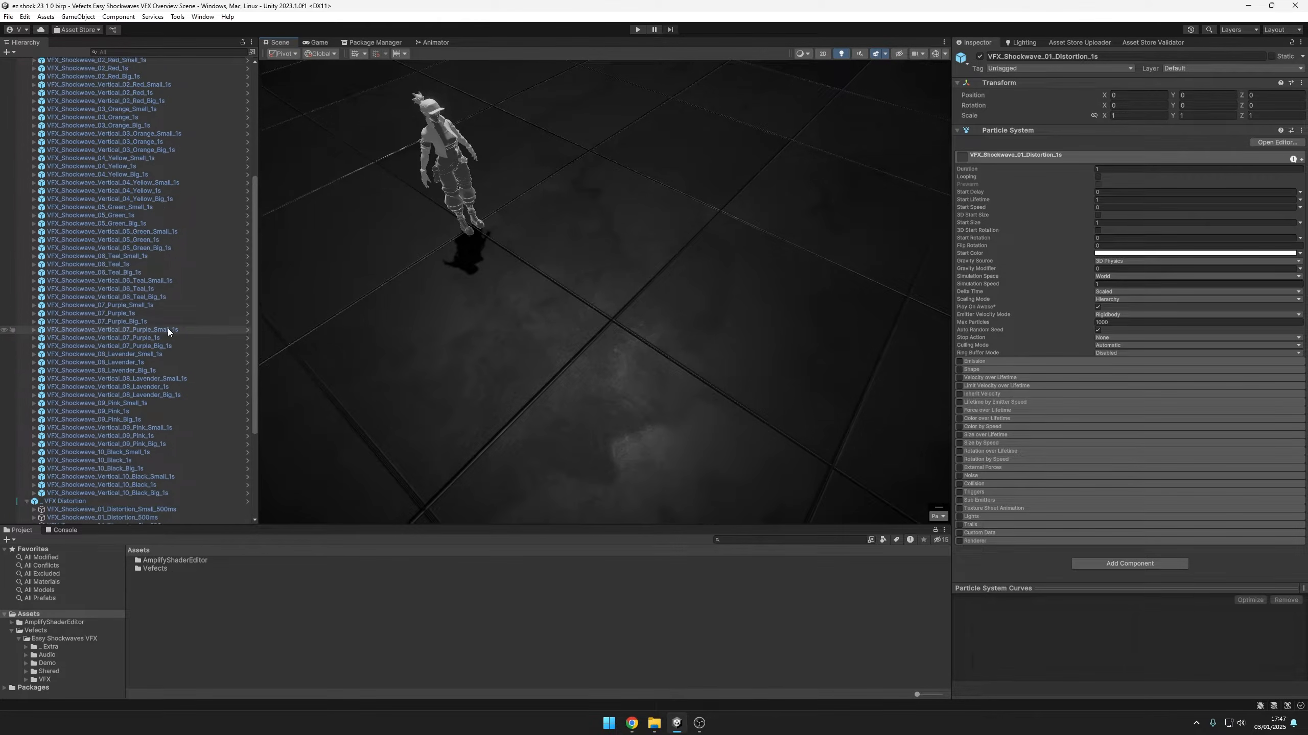
pyautogui.click(122, 143)
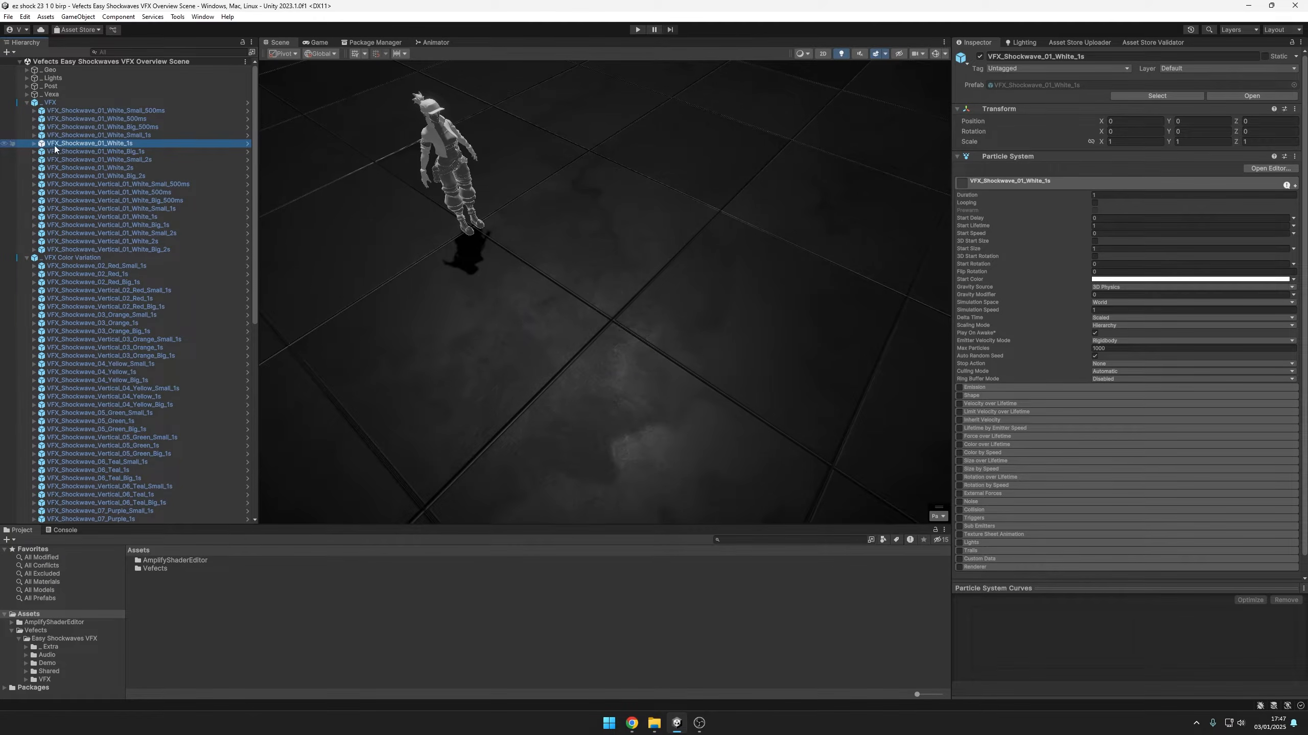
pyautogui.click(32, 143)
pyautogui.click(56, 151)
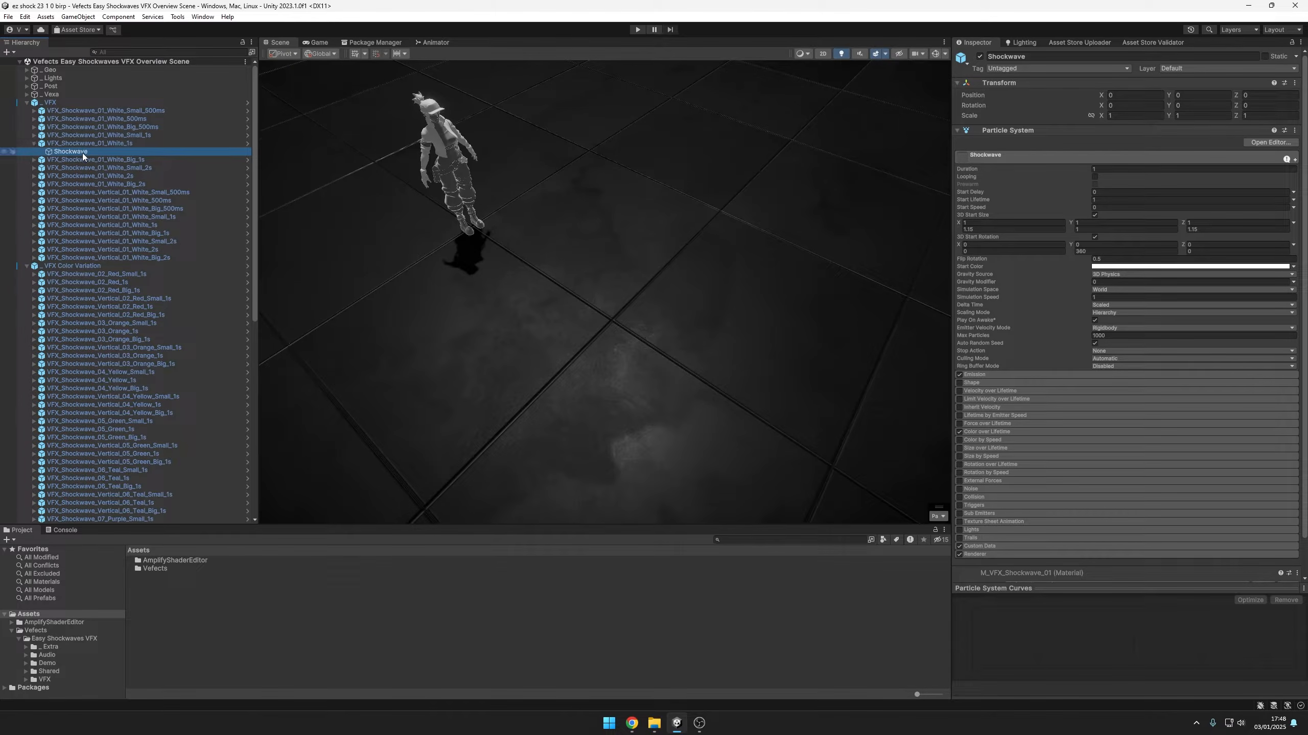
# Expand the M_VFX_Shockwave_01 material and review its base texture, noise, distortion, intensity mask, depth fade and opacity mask properties
pyautogui.scroll(-2, 1001, 256)
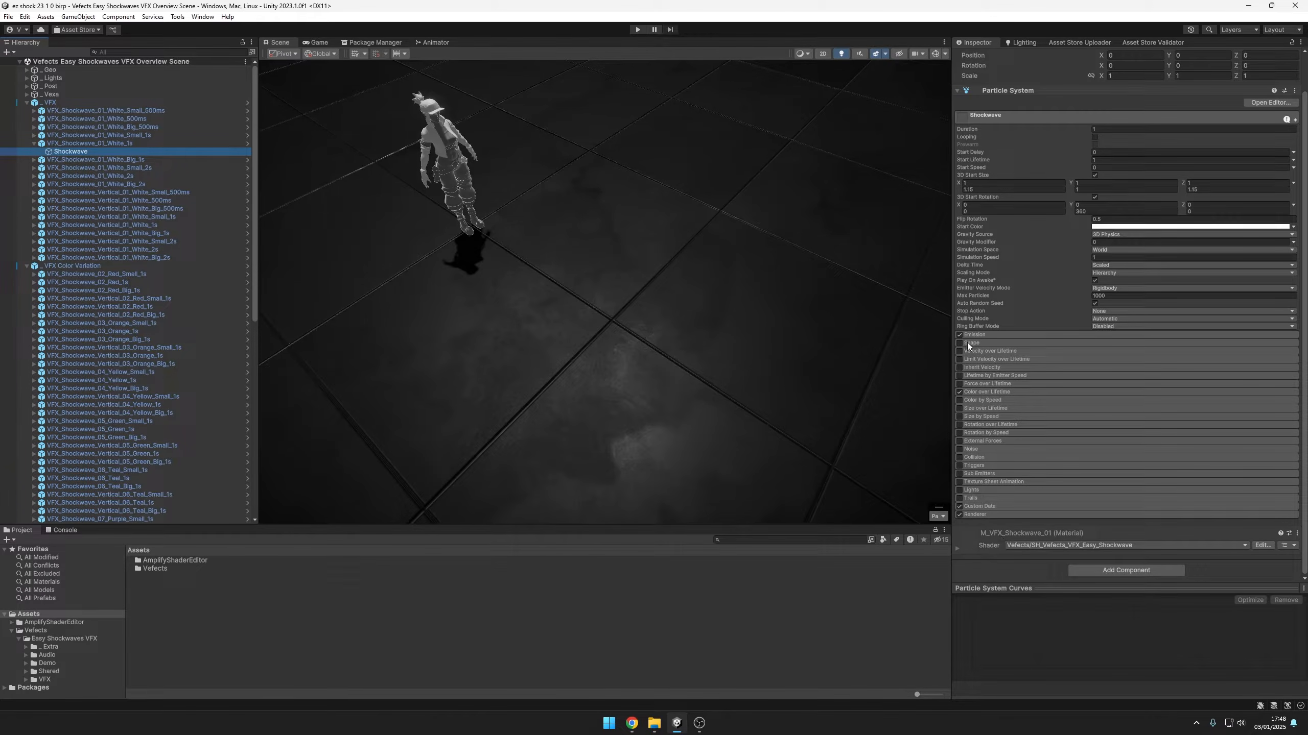
pyautogui.click(978, 534)
pyautogui.scroll(-8, 987, 486)
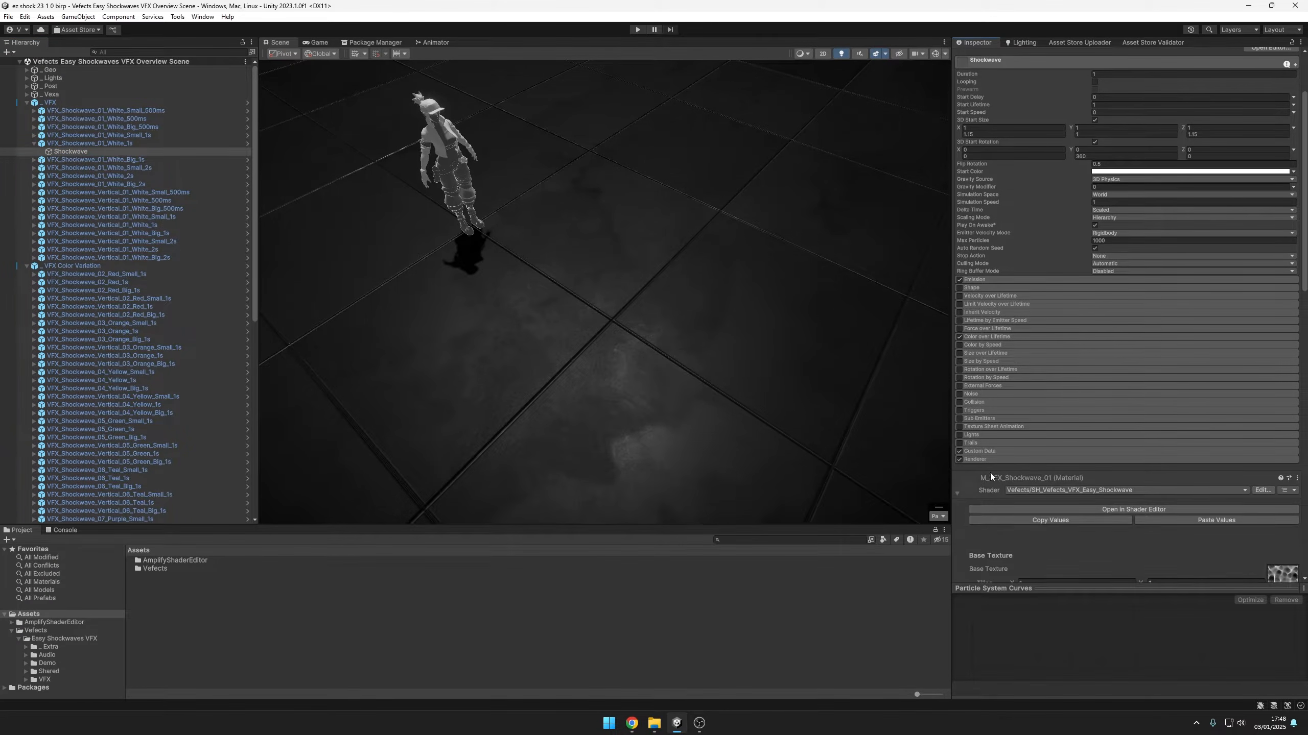
pyautogui.scroll(-10, 1051, 453)
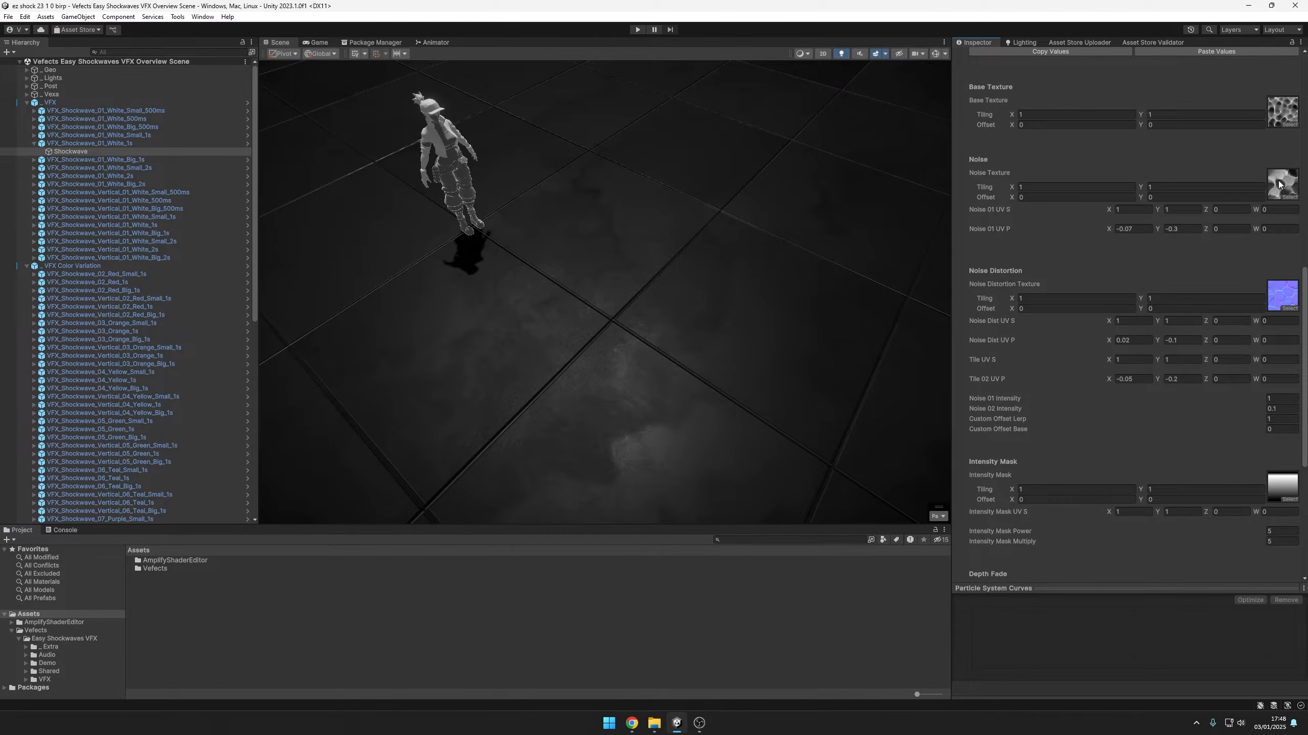
pyautogui.scroll(-9, 1247, 405)
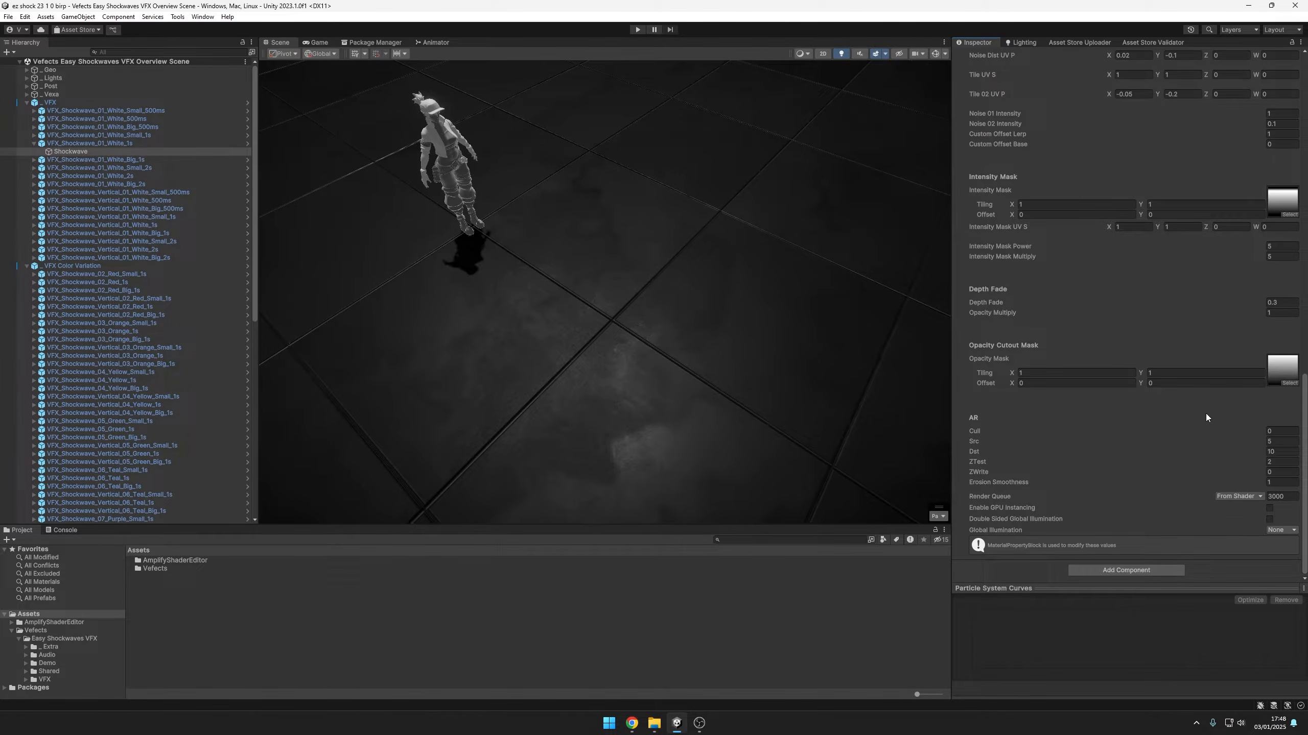
pyautogui.scroll(17, 1205, 417)
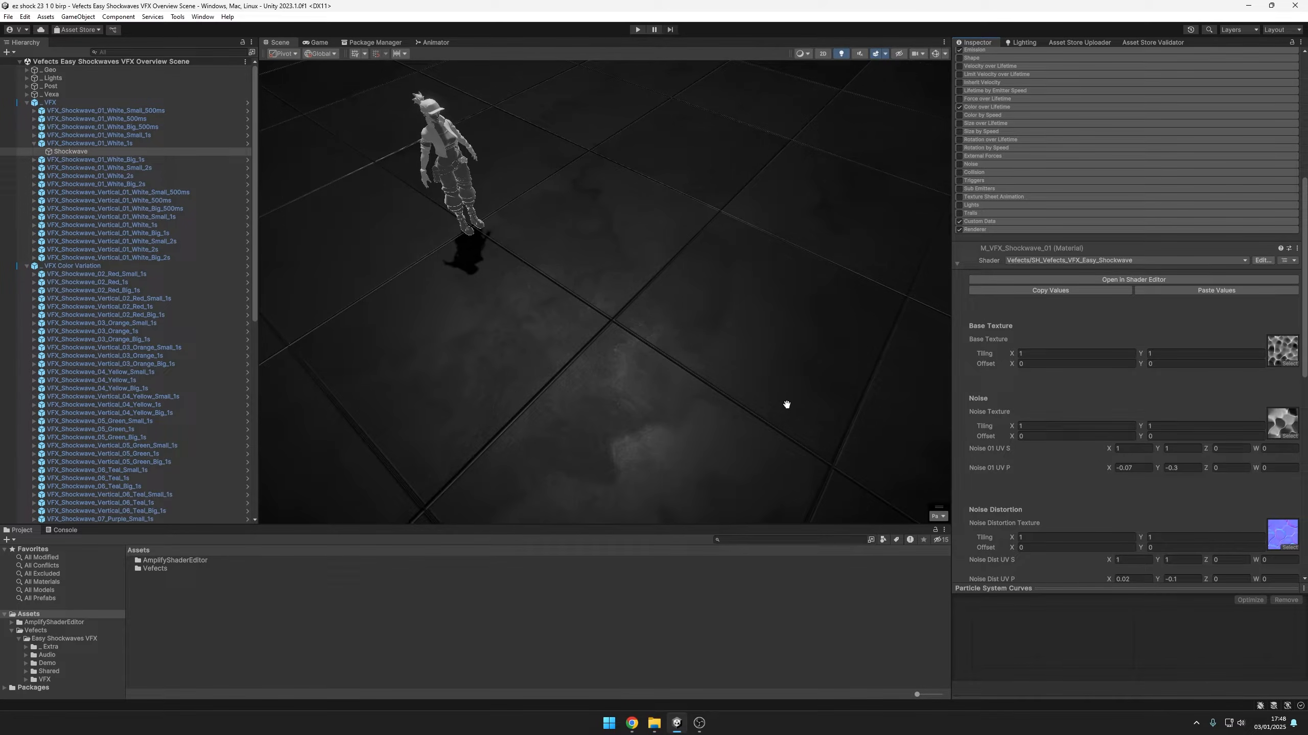
pyautogui.scroll(-4, 1282, 247)
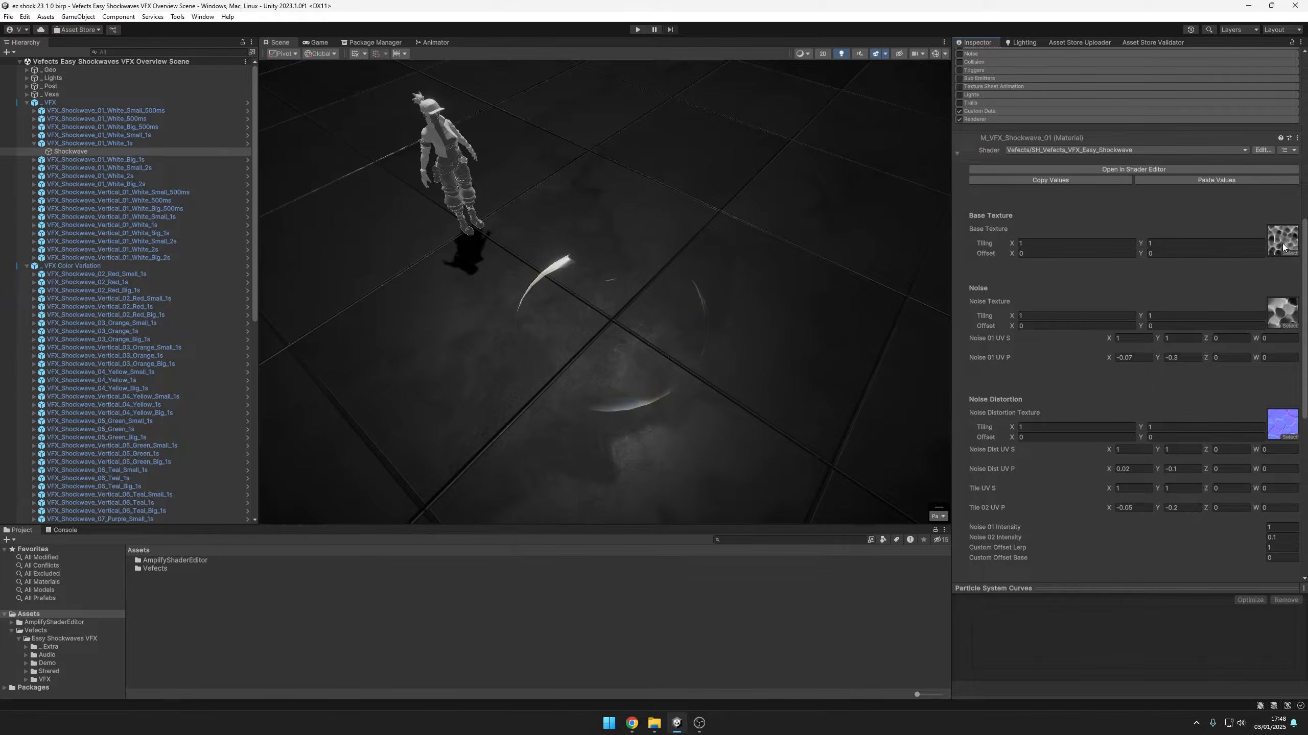
pyautogui.scroll(-6, 1284, 248)
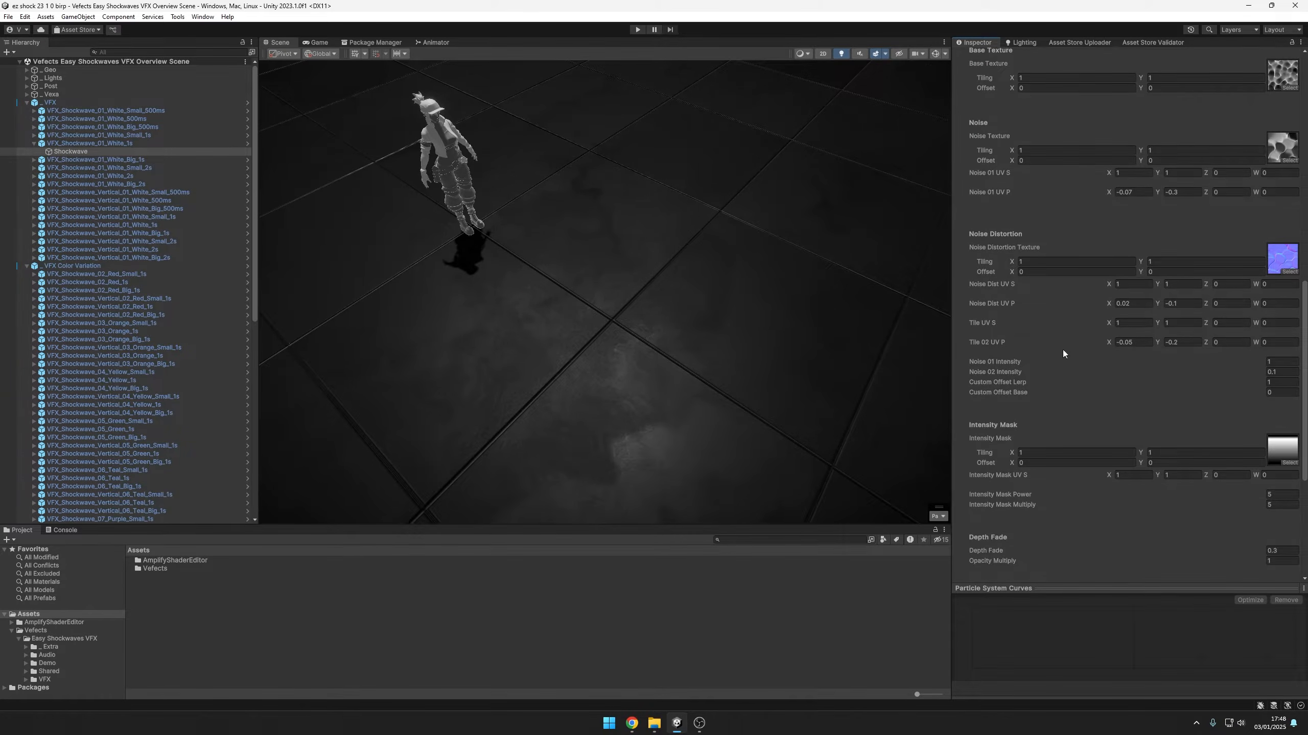
pyautogui.scroll(1, 1229, 92)
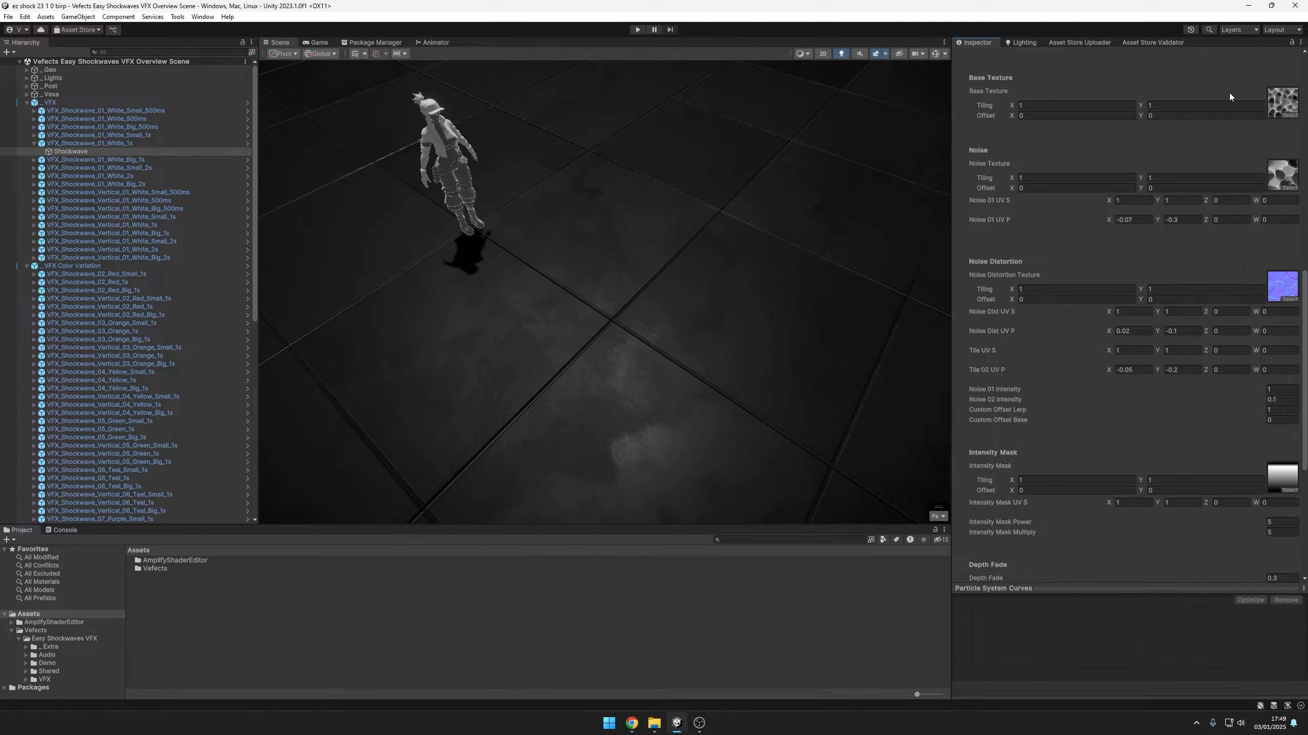
pyautogui.scroll(-7, 1197, 272)
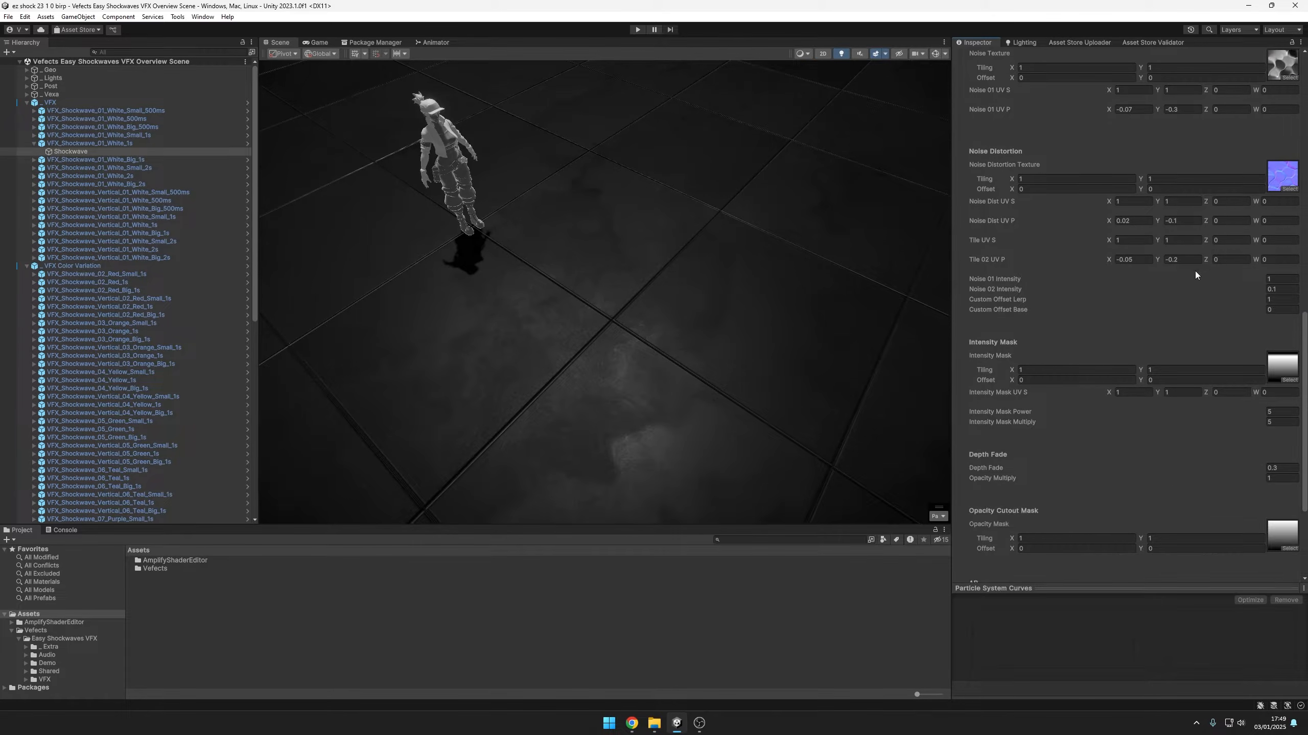
pyautogui.scroll(7, 1163, 388)
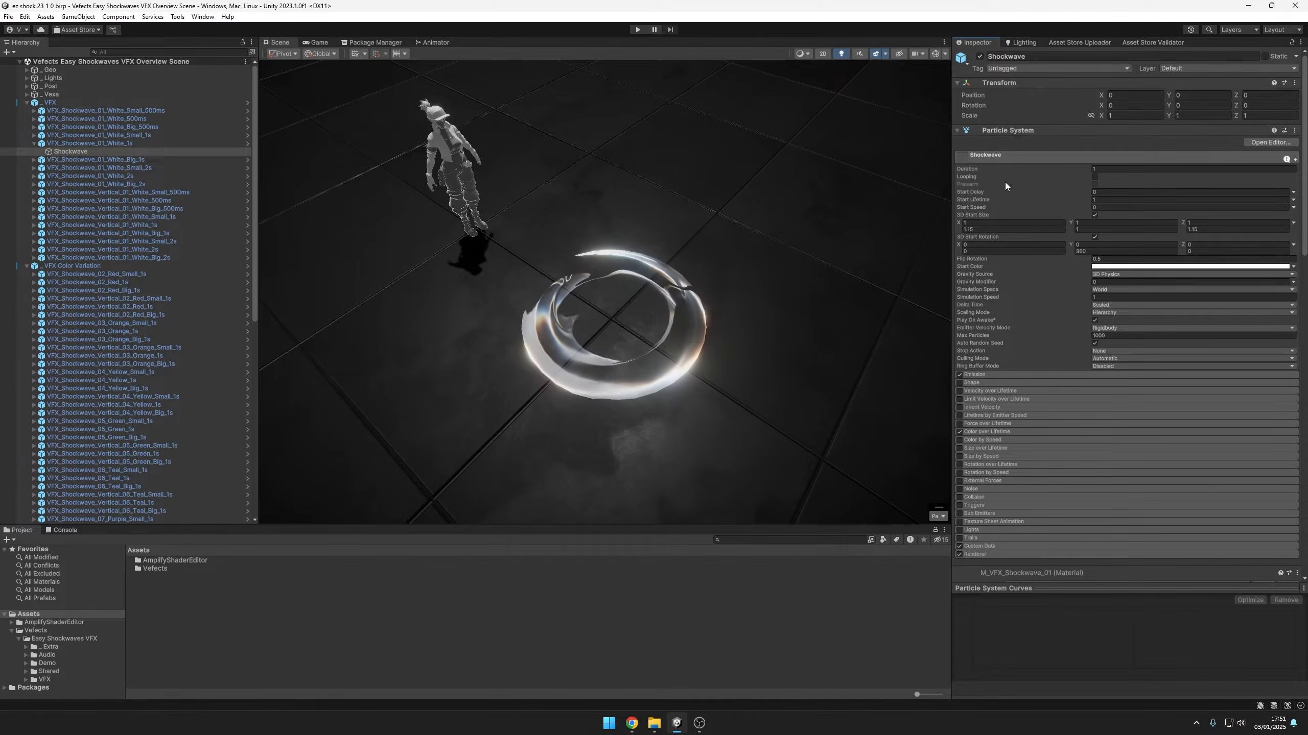
# Expand the Custom Data module of the Shockwave particle system to expose its Custom1 and Custom2 parameters
pyautogui.scroll(-5, 1003, 268)
pyautogui.click(1001, 438)
pyautogui.scroll(-4, 1004, 360)
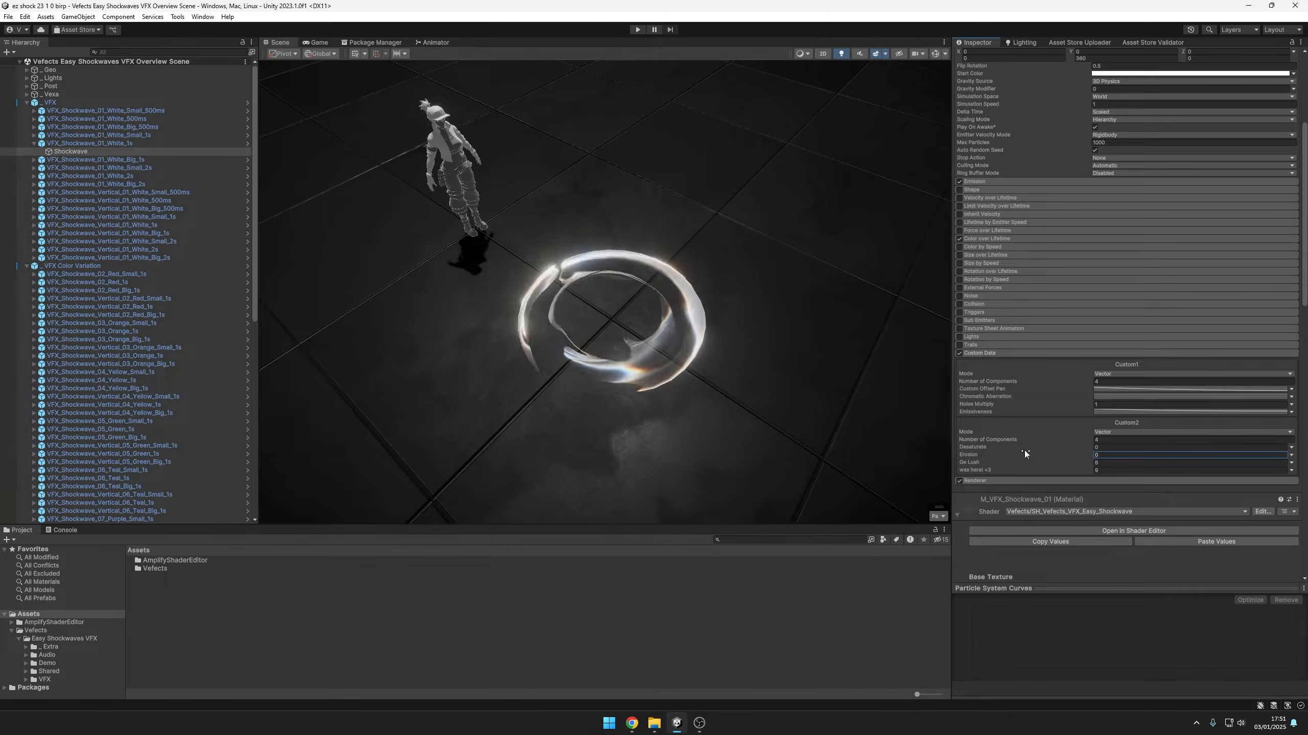
# Try adjusting the Custom2 Erosion value and switching it to a curve with an extra key, and undo the curve change
pyautogui.moveTo(1086, 454); pyautogui.dragTo(1098, 456)
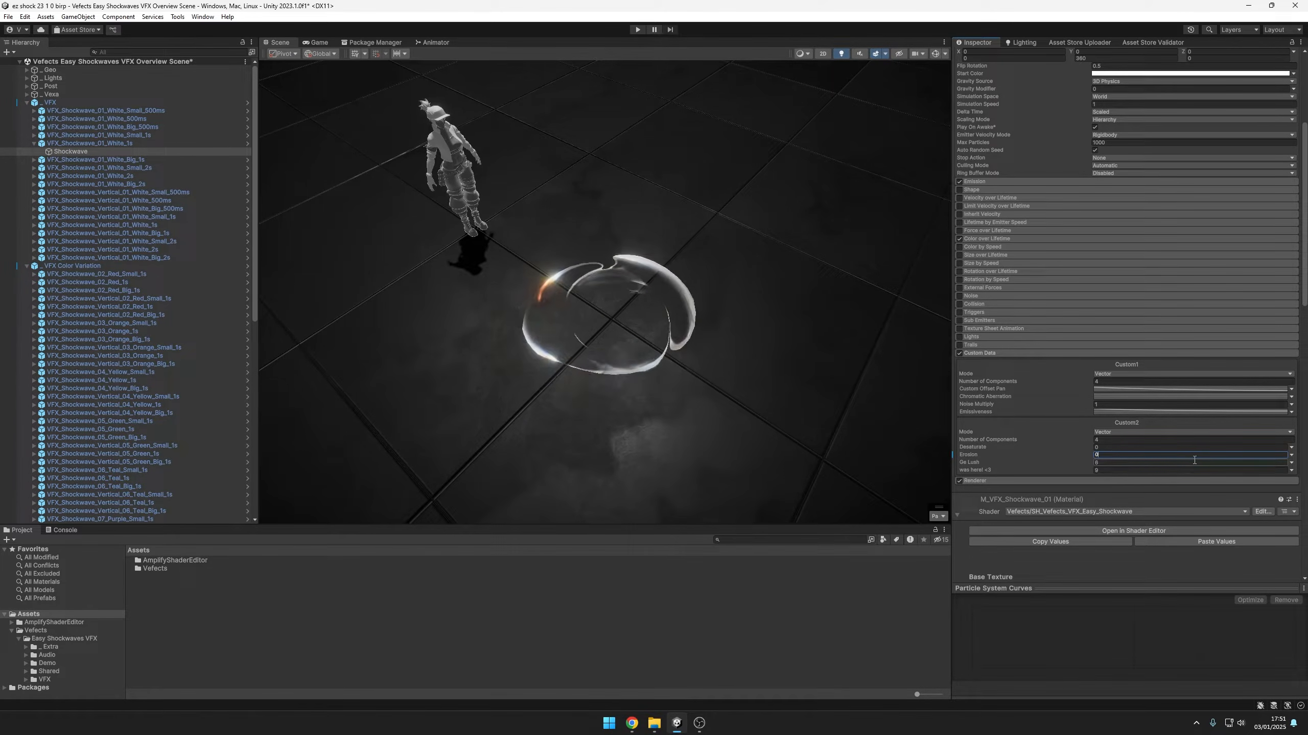
pyautogui.click(1291, 455)
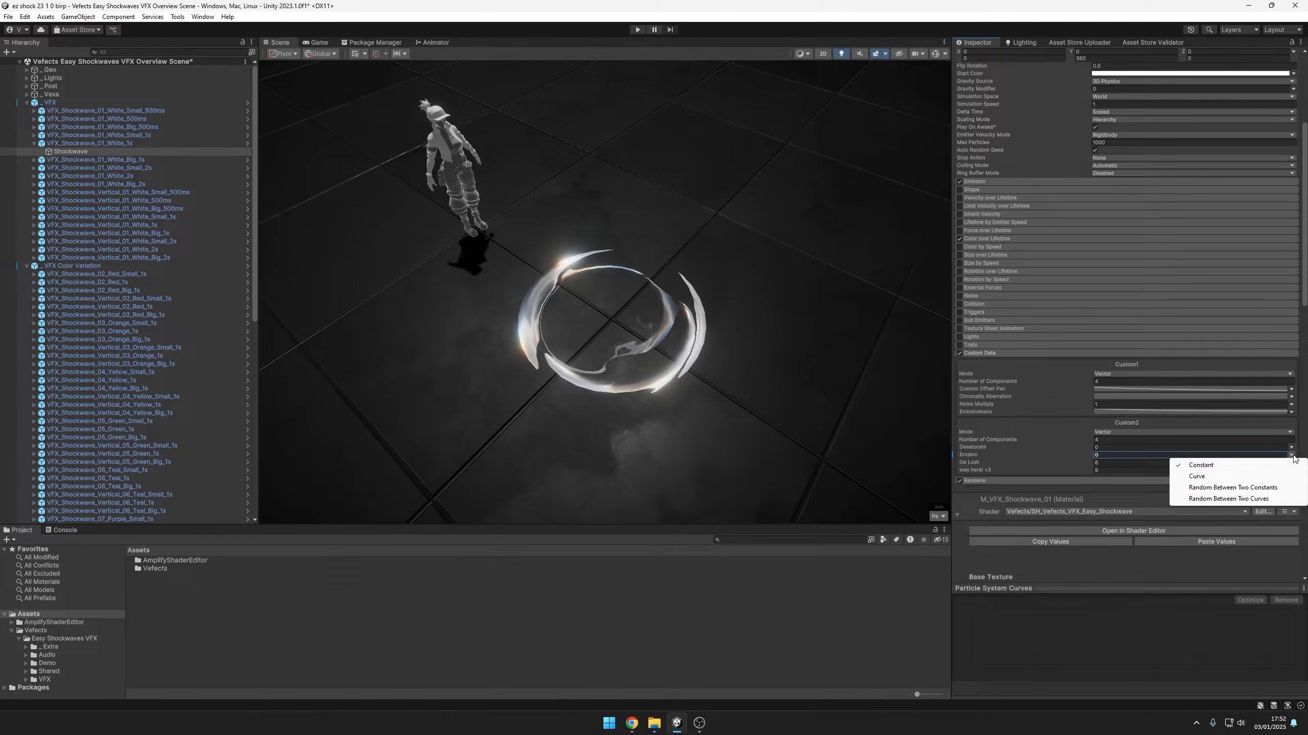
pyautogui.click(1196, 476)
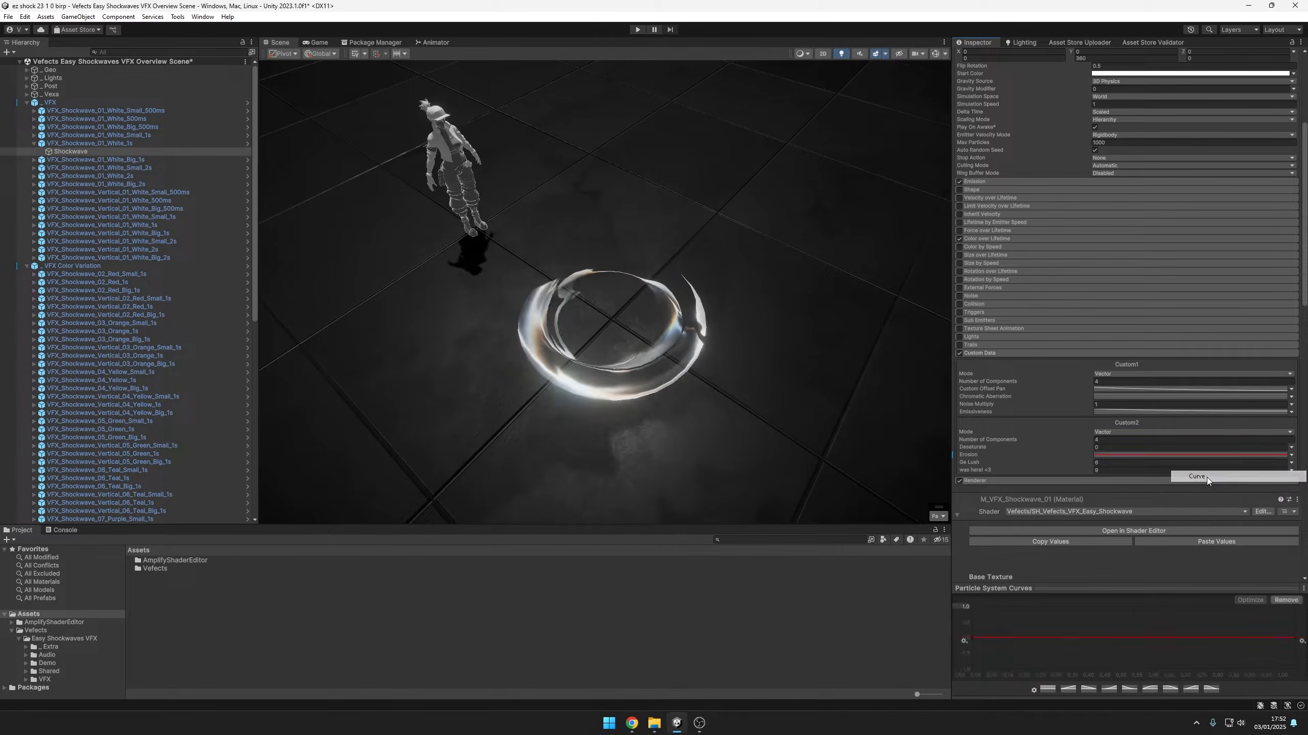
pyautogui.doubleClick(1050, 636)
pyautogui.moveTo(1051, 636)
pyautogui.mouseDown()
pyautogui.moveTo(1050, 611)
pyautogui.moveTo(1056, 635)
pyautogui.mouseUp()
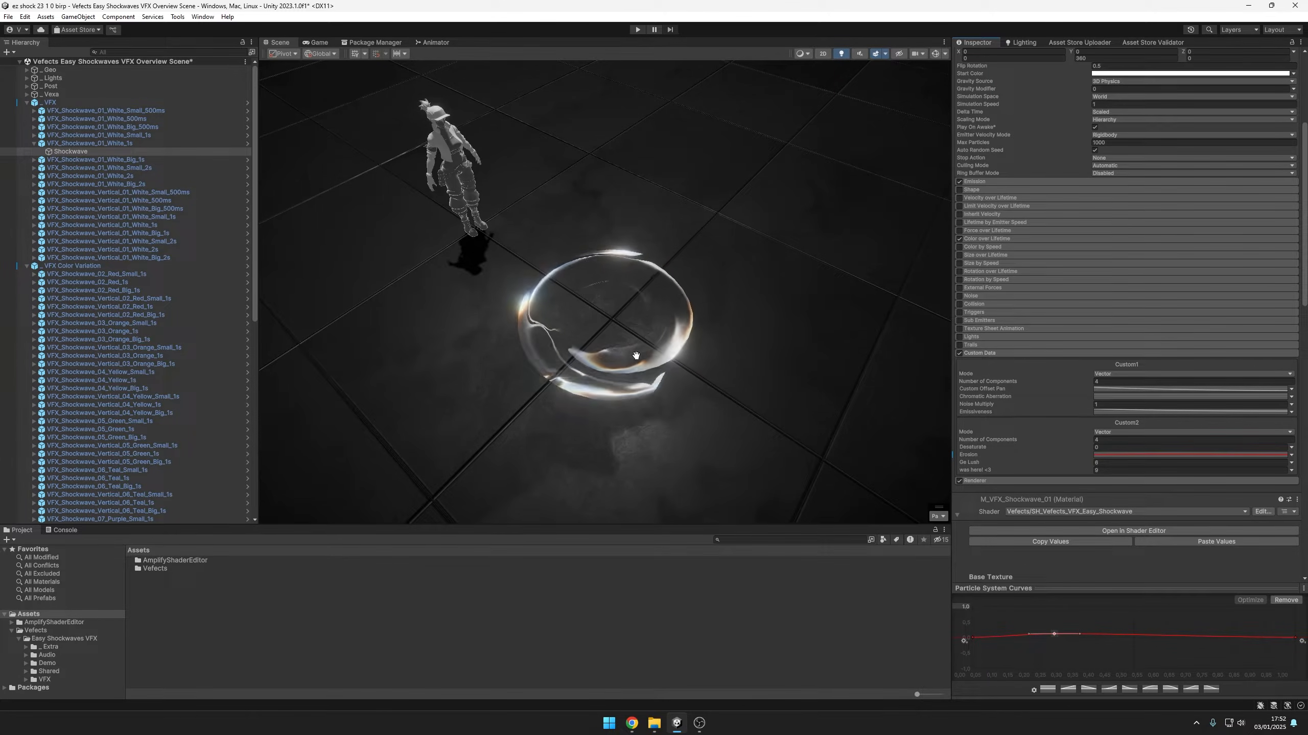
pyautogui.hotkey('ctrl', 'z')
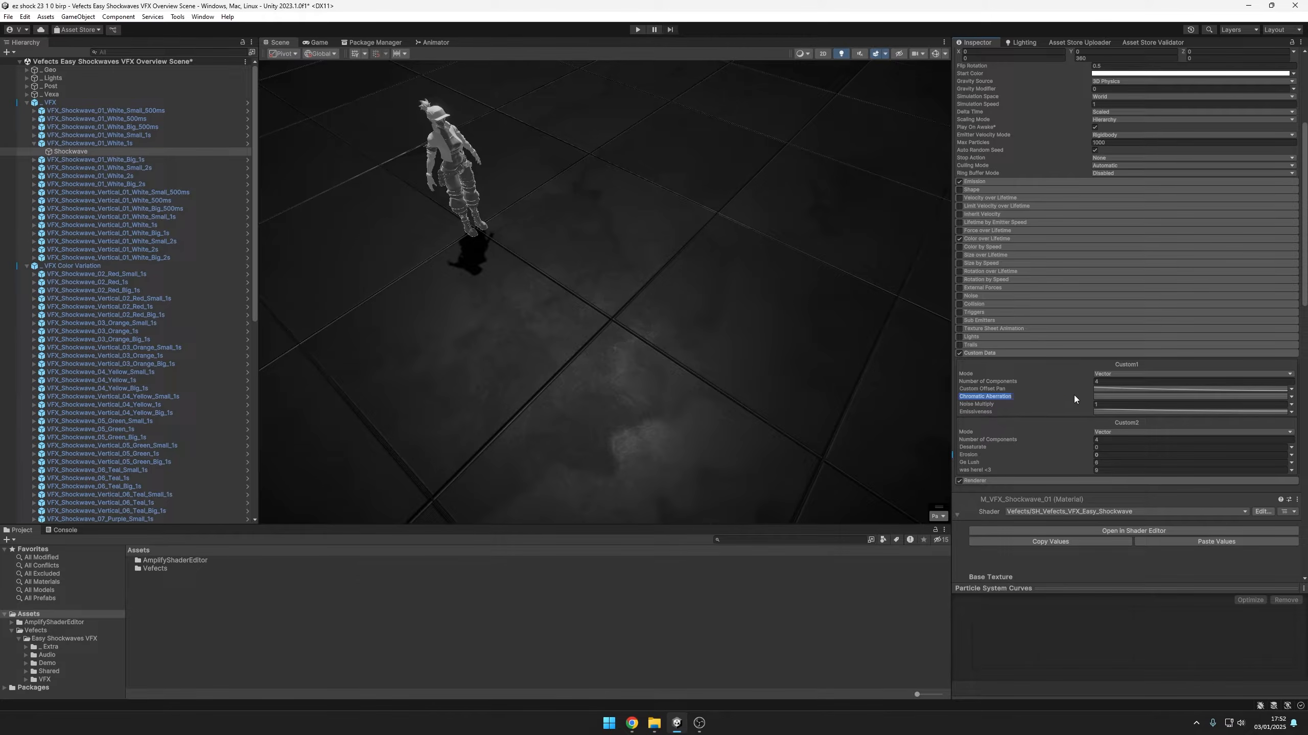
# Reshape the Custom1 Chromatic Aberration curve to descend from its starting key to zero about a third of the way through
pyautogui.click(1100, 395)
pyautogui.click(972, 608)
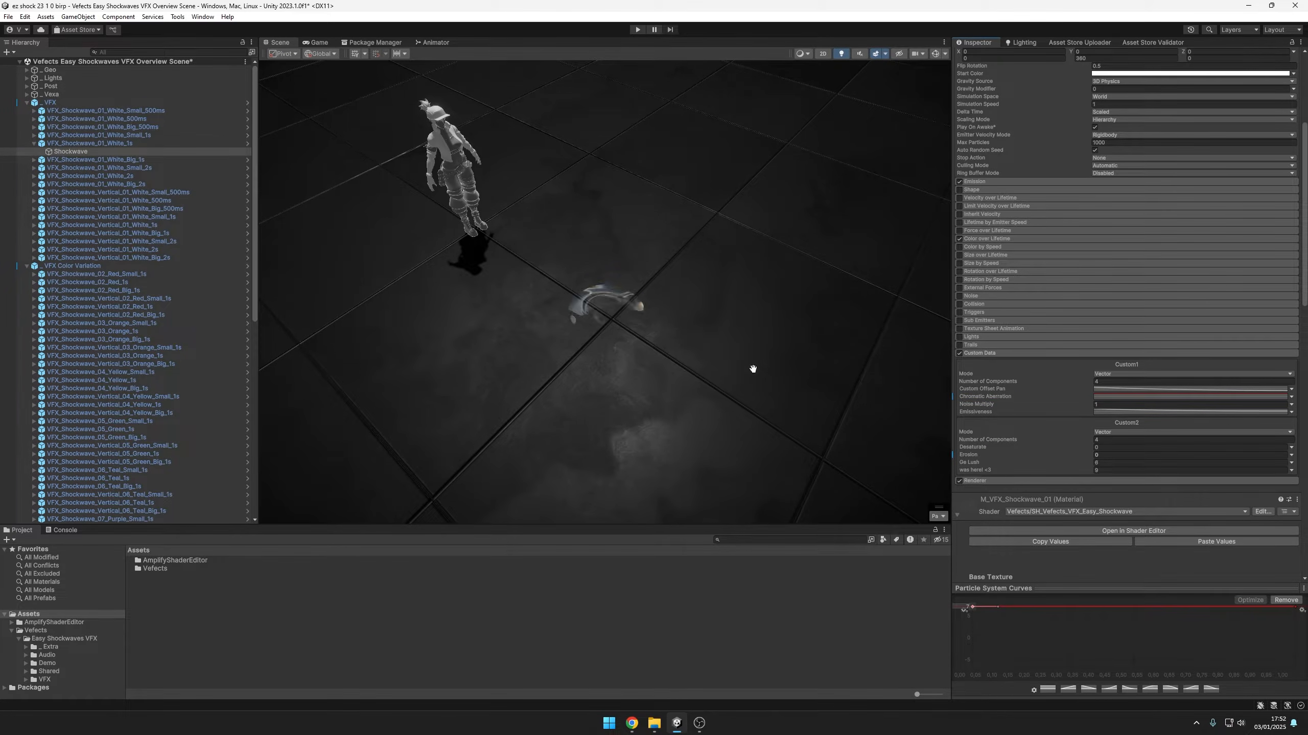
pyautogui.moveTo(1295, 613); pyautogui.dragTo(1128, 633)
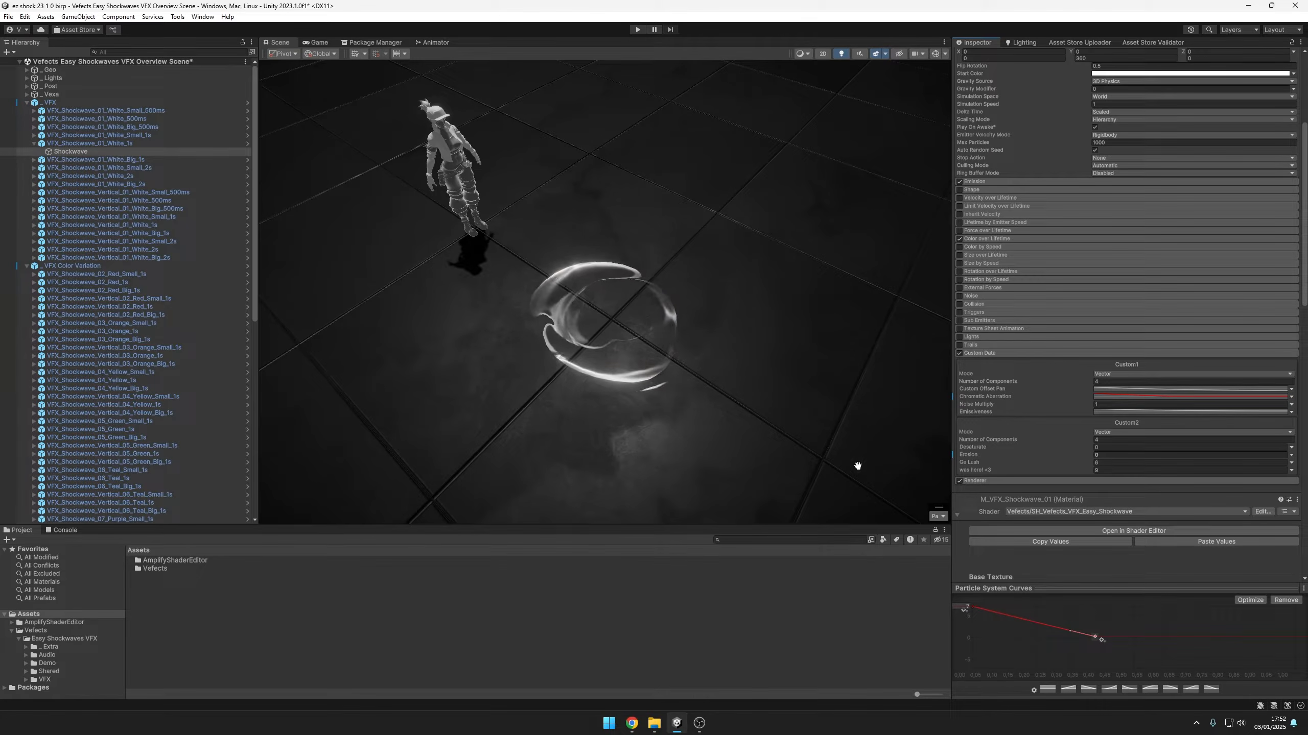
pyautogui.moveTo(1102, 639); pyautogui.dragTo(1080, 642)
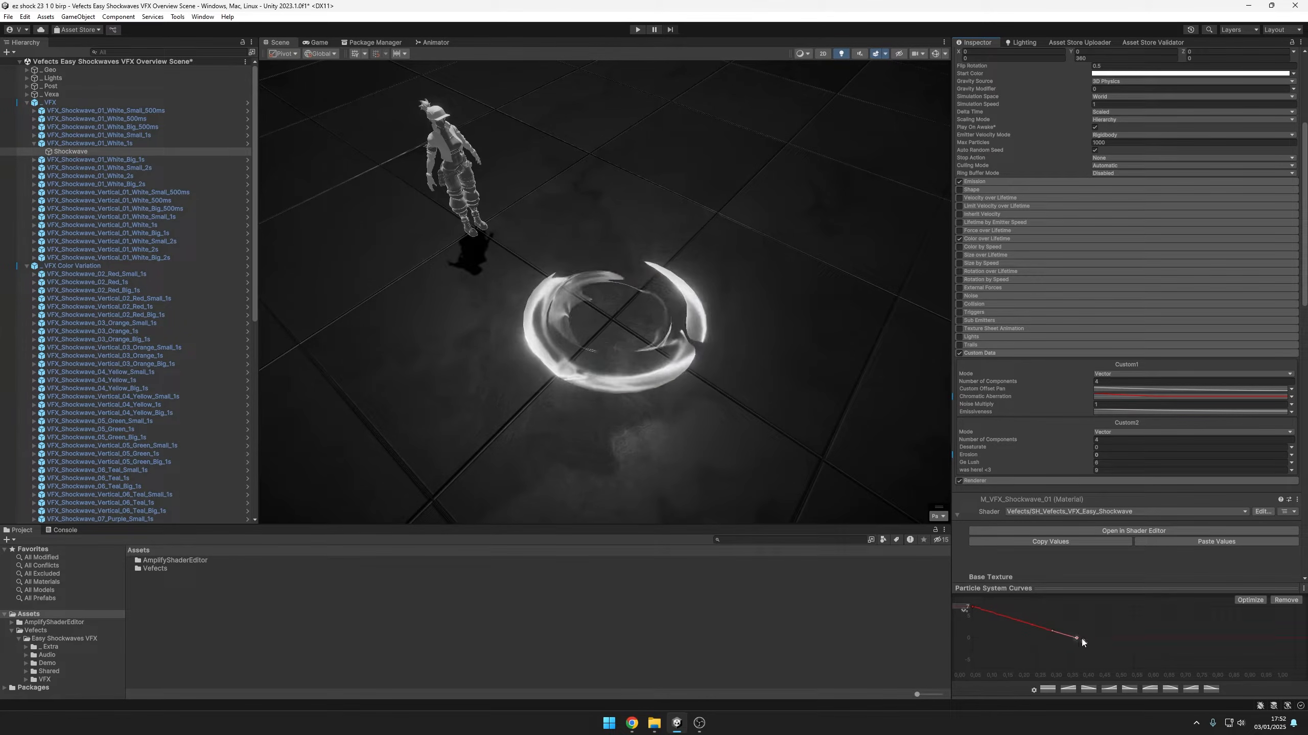
# Scrub the effect's playback to 0.14 and try moving the Chromatic Aberration curve's starting key to about a quarter of the lifetime
pyautogui.click(938, 516)
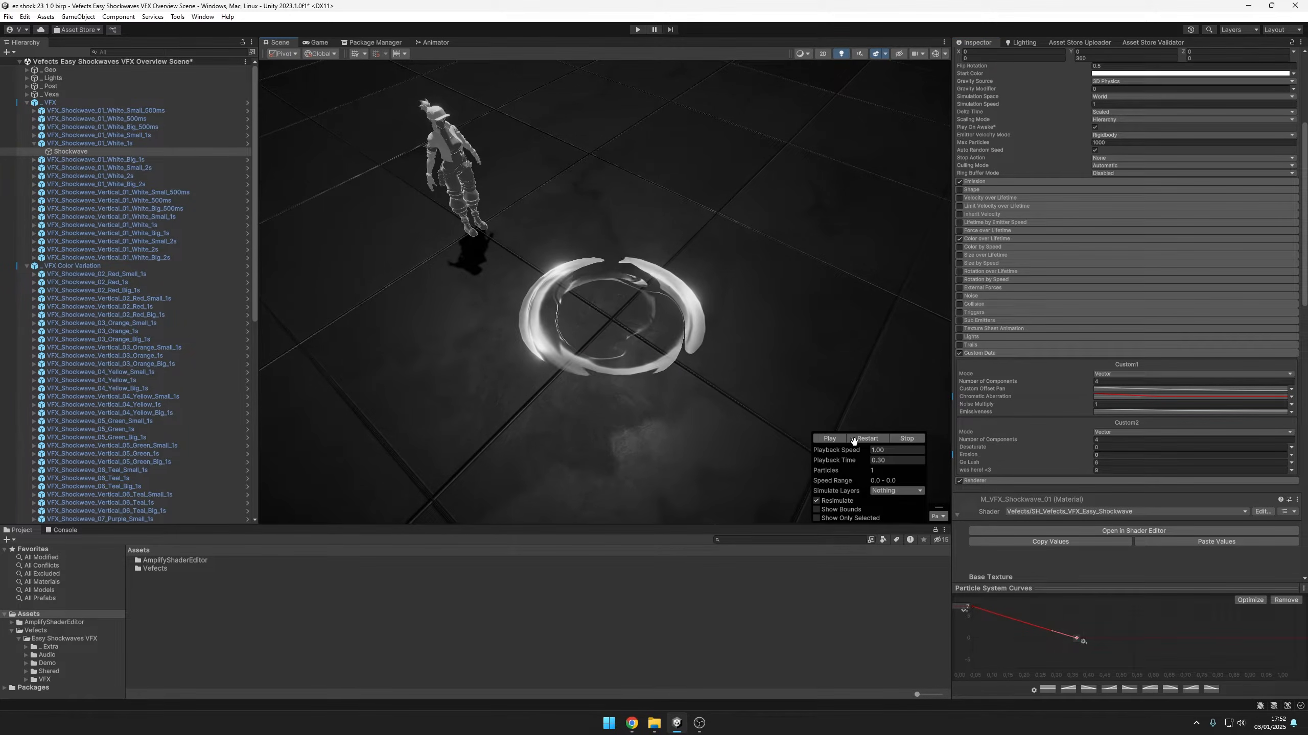
pyautogui.moveTo(849, 460); pyautogui.dragTo(793, 462)
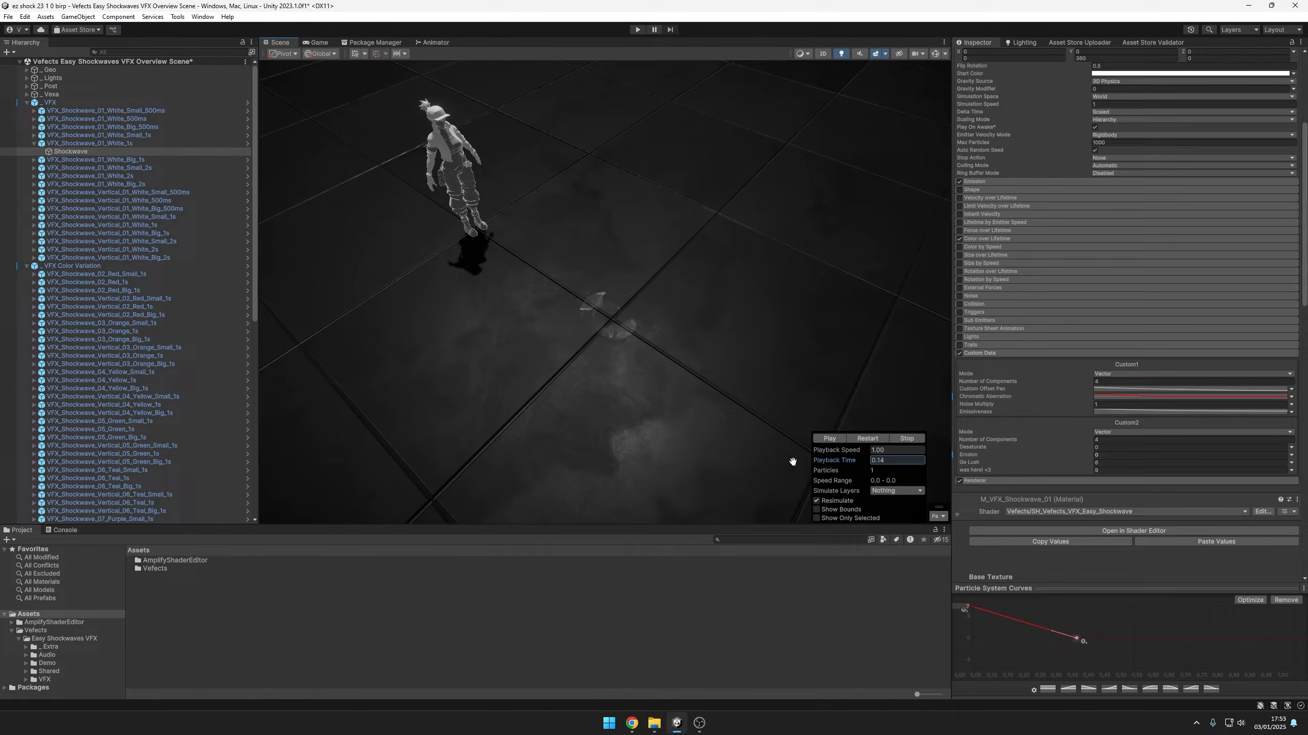
pyautogui.moveTo(976, 607); pyautogui.dragTo(1045, 599)
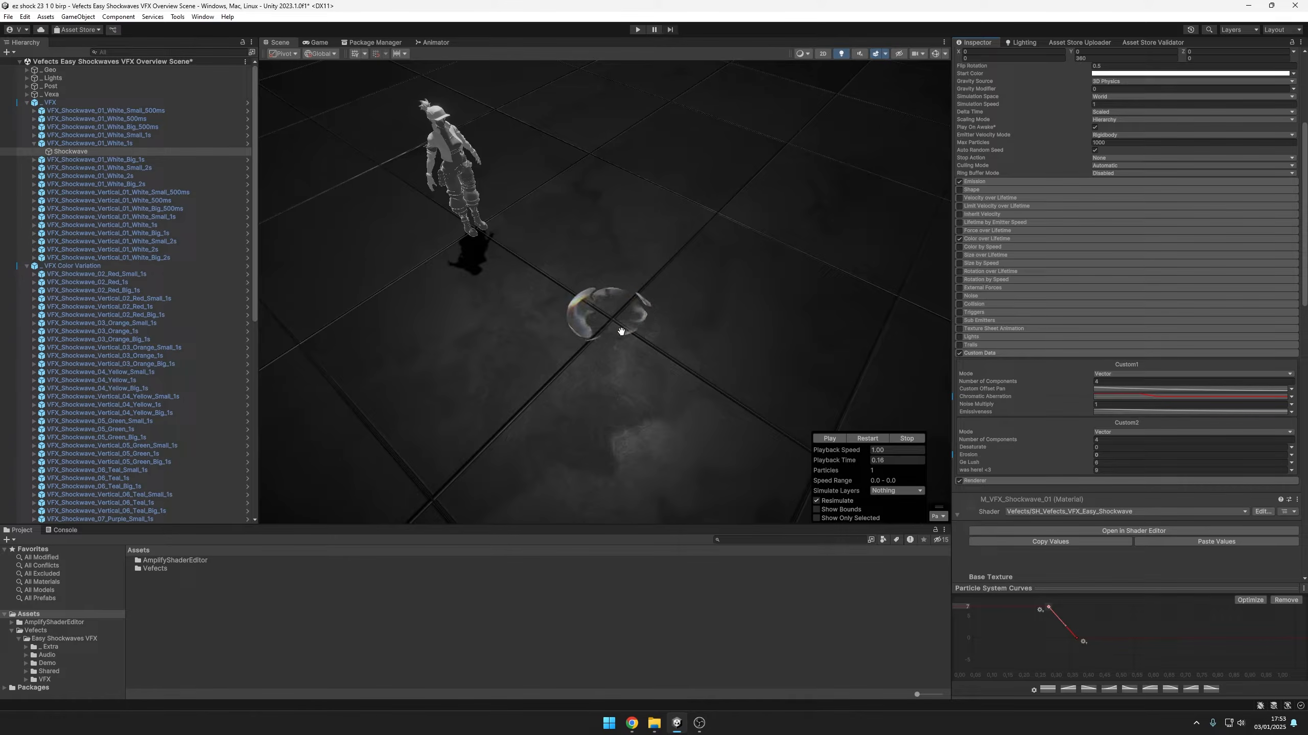
# Inspect the shockwave's chromatic aberration up close and scrub the playback time to about 0.29
pyautogui.scroll(14, 624, 333)
pyautogui.scroll(-8, 638, 356)
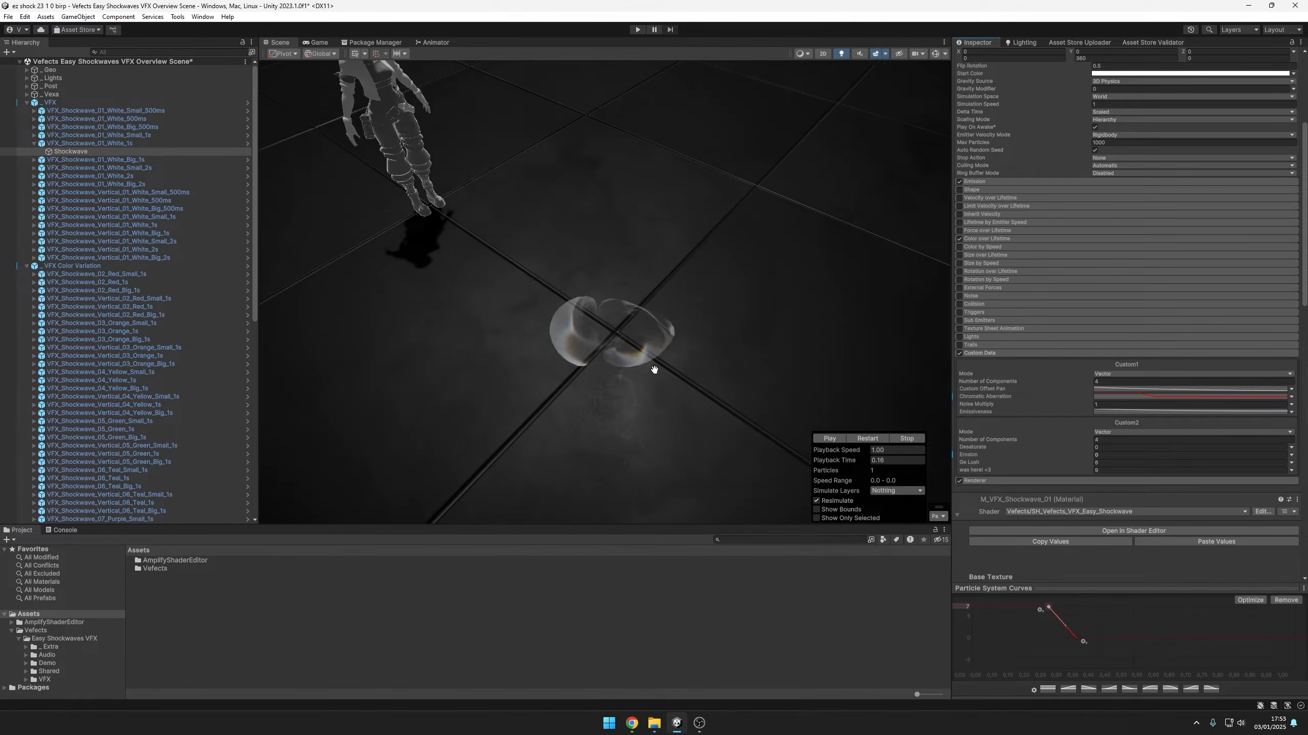
pyautogui.scroll(-3, 643, 366)
pyautogui.click(835, 462)
pyautogui.moveTo(845, 462); pyautogui.dragTo(874, 462)
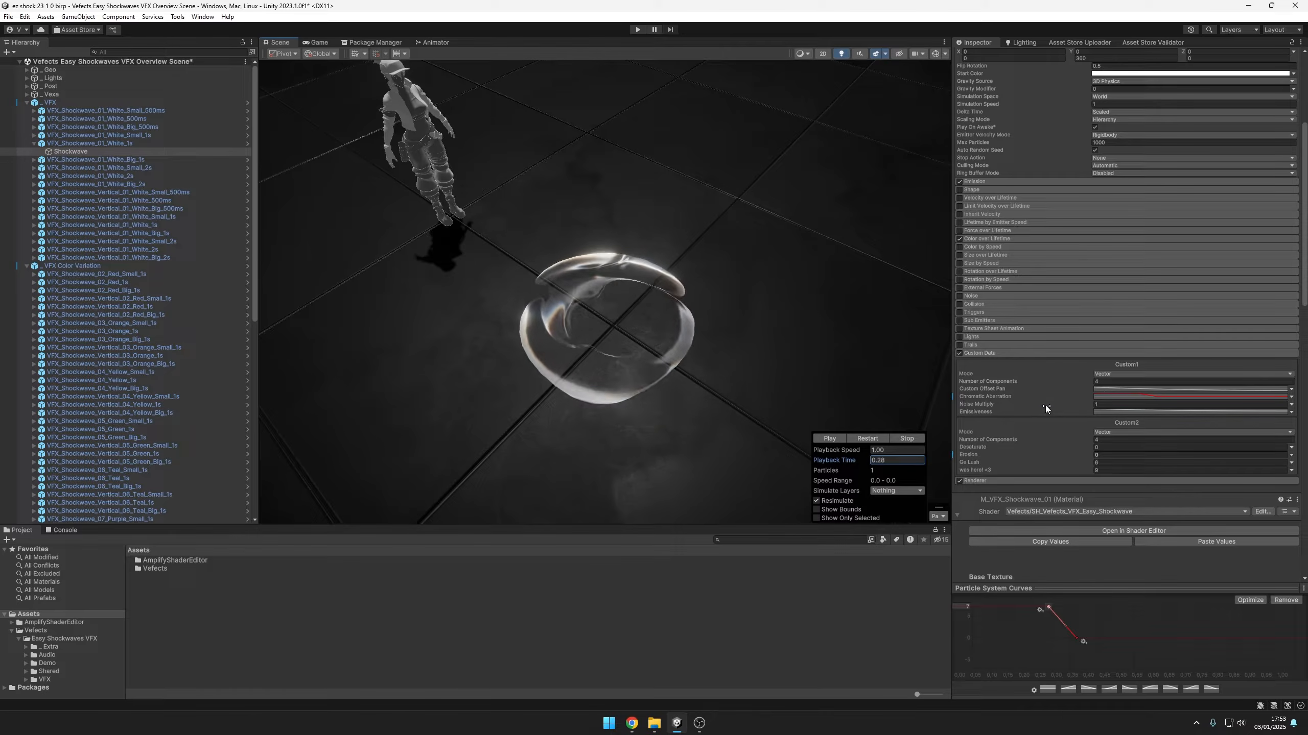
# Try a different Noise Multiply value in Custom1 and return it to 1
pyautogui.click(1088, 404)
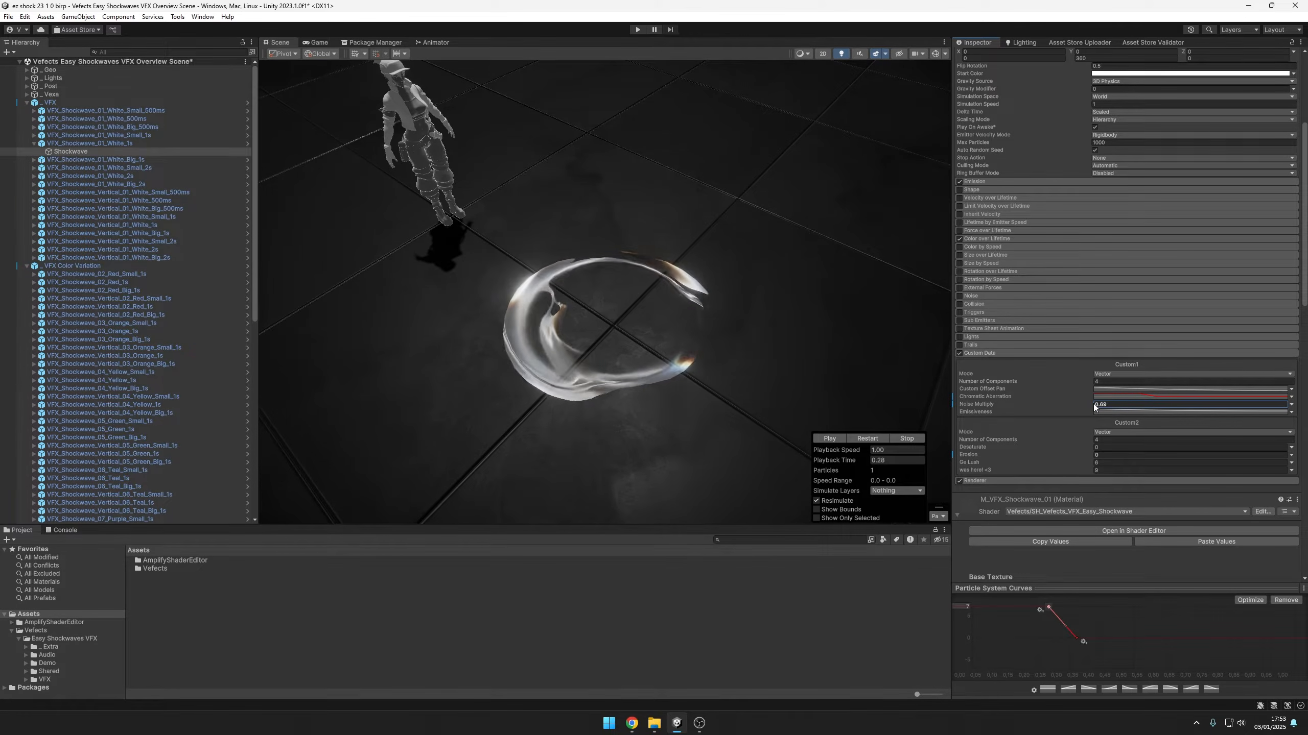
pyautogui.moveTo(1099, 405); pyautogui.dragTo(1094, 403)
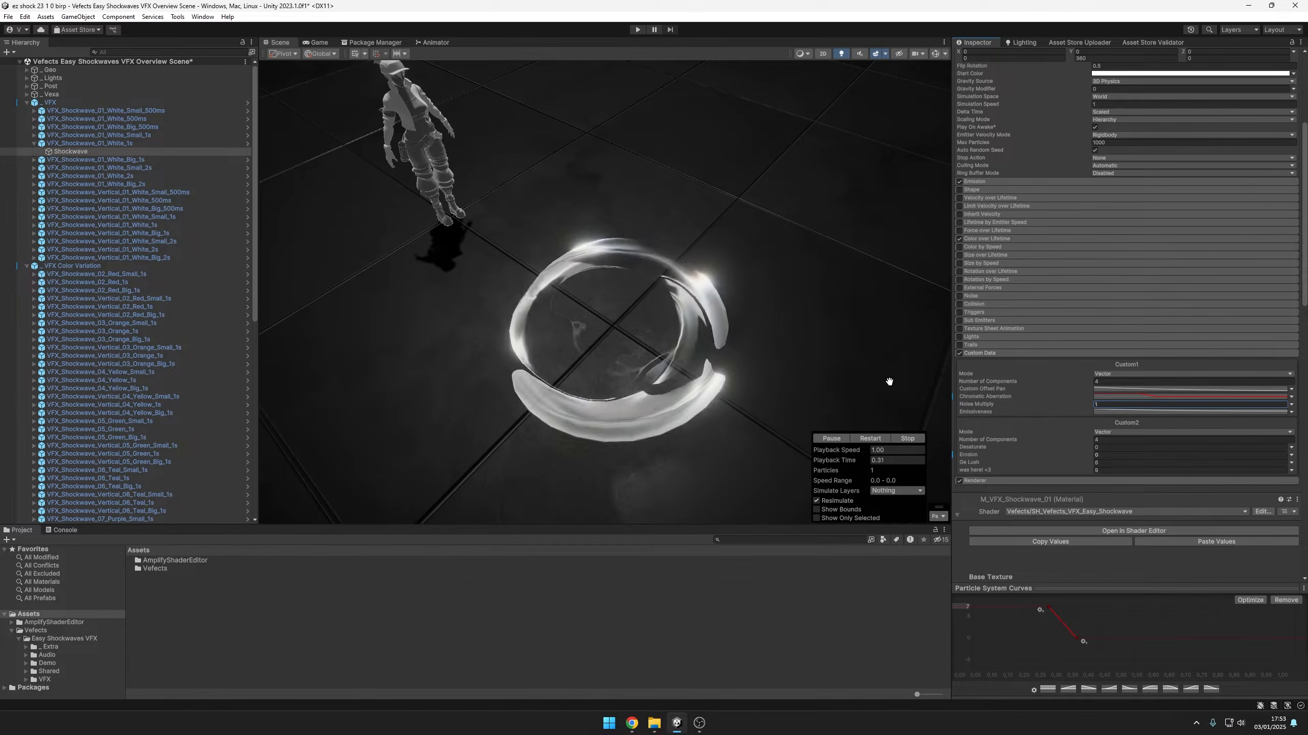
# Try changing the starting key of the Custom1 Emissiveness curve and replay the shockwave to preview the change
pyautogui.click(1013, 412)
pyautogui.moveTo(972, 608); pyautogui.dragTo(949, 517)
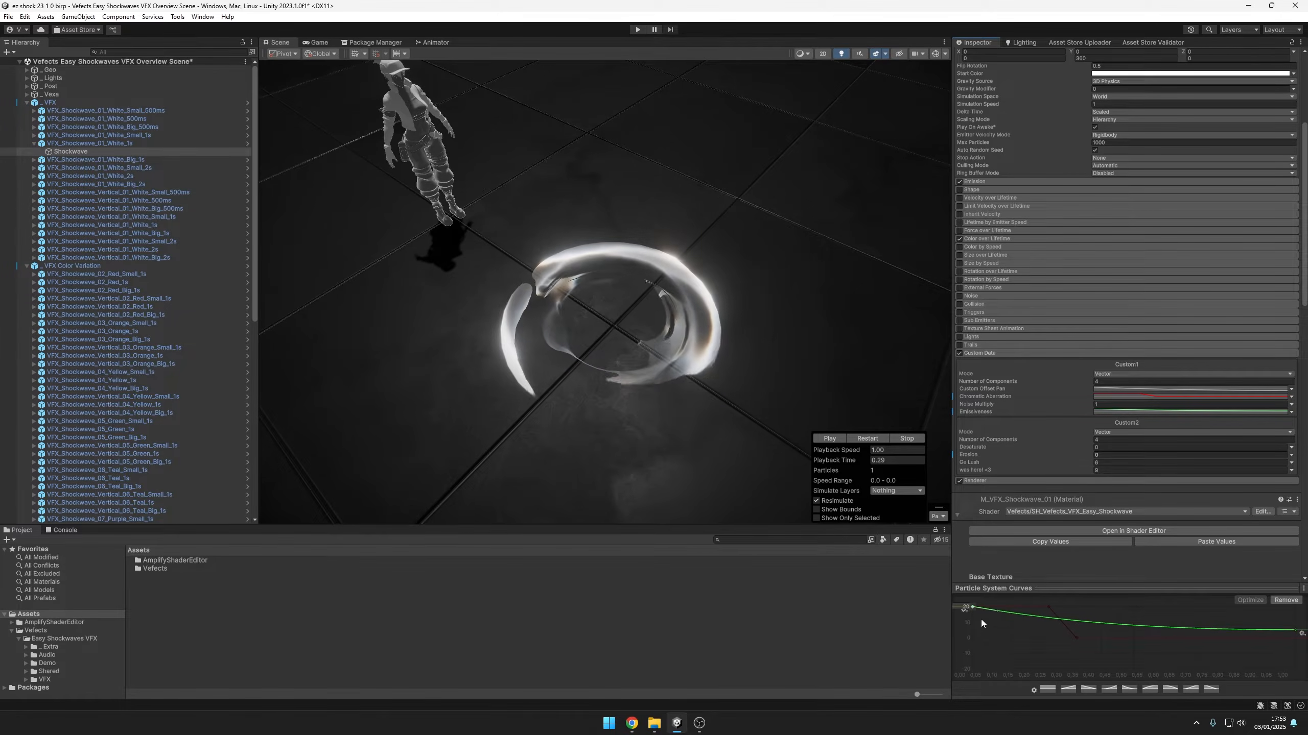
pyautogui.click(858, 438)
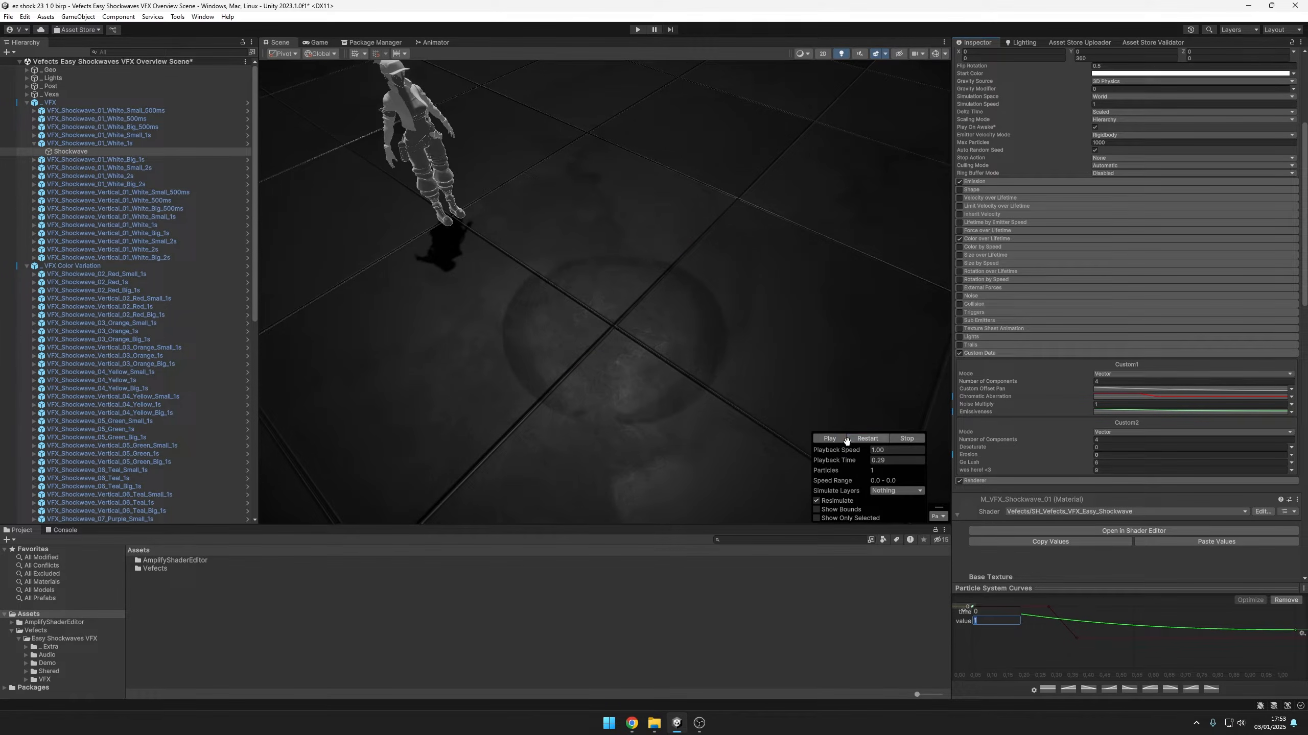
pyautogui.click(848, 438)
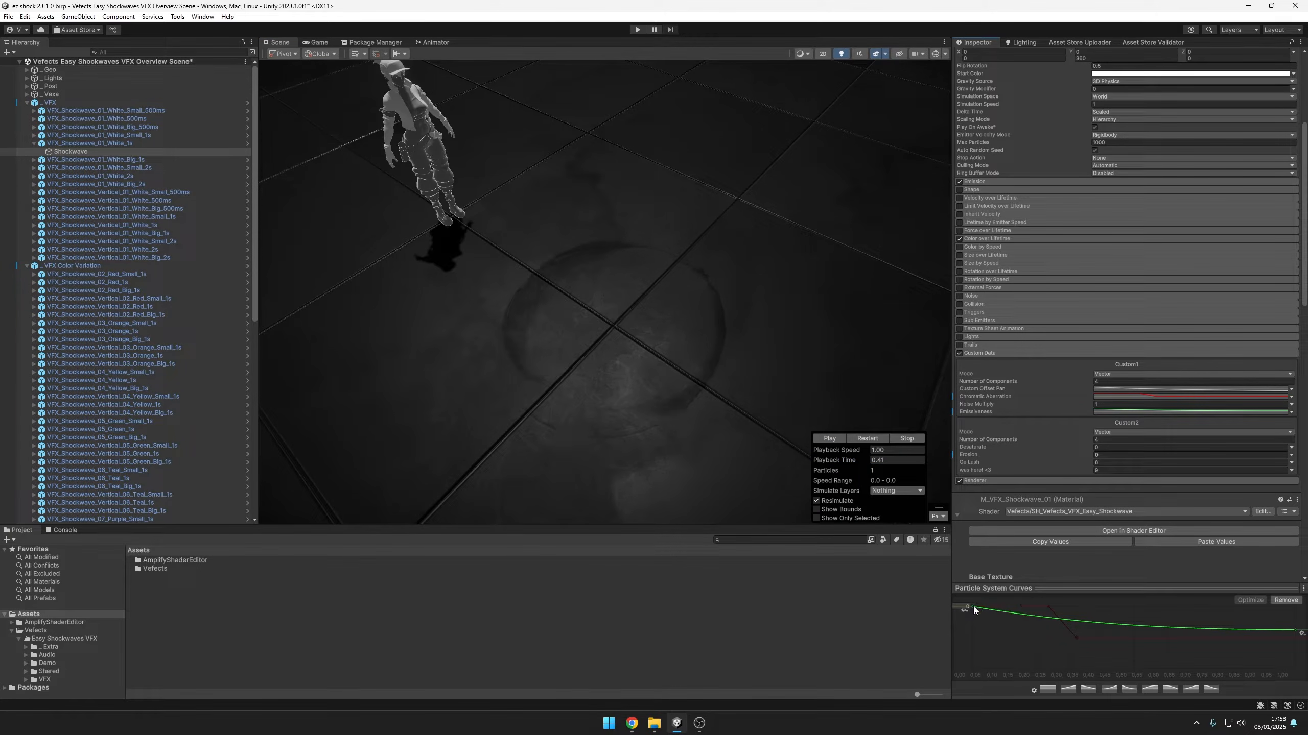
pyautogui.moveTo(851, 465)
pyautogui.mouseDown()
pyautogui.moveTo(778, 468)
pyautogui.moveTo(819, 463)
pyautogui.moveTo(843, 482)
pyautogui.moveTo(837, 462)
pyautogui.moveTo(785, 467)
pyautogui.moveTo(836, 463)
pyautogui.mouseUp()
pyautogui.click(962, 607)
# Try a constant Emissiveness of 50 in Custom1, preview it, and undo the Custom Data curve edits
pyautogui.click(1291, 412)
pyautogui.click(1194, 419)
pyautogui.click(1134, 412)
pyautogui.write('50')
pyautogui.moveTo(823, 460); pyautogui.dragTo(1024, 448)
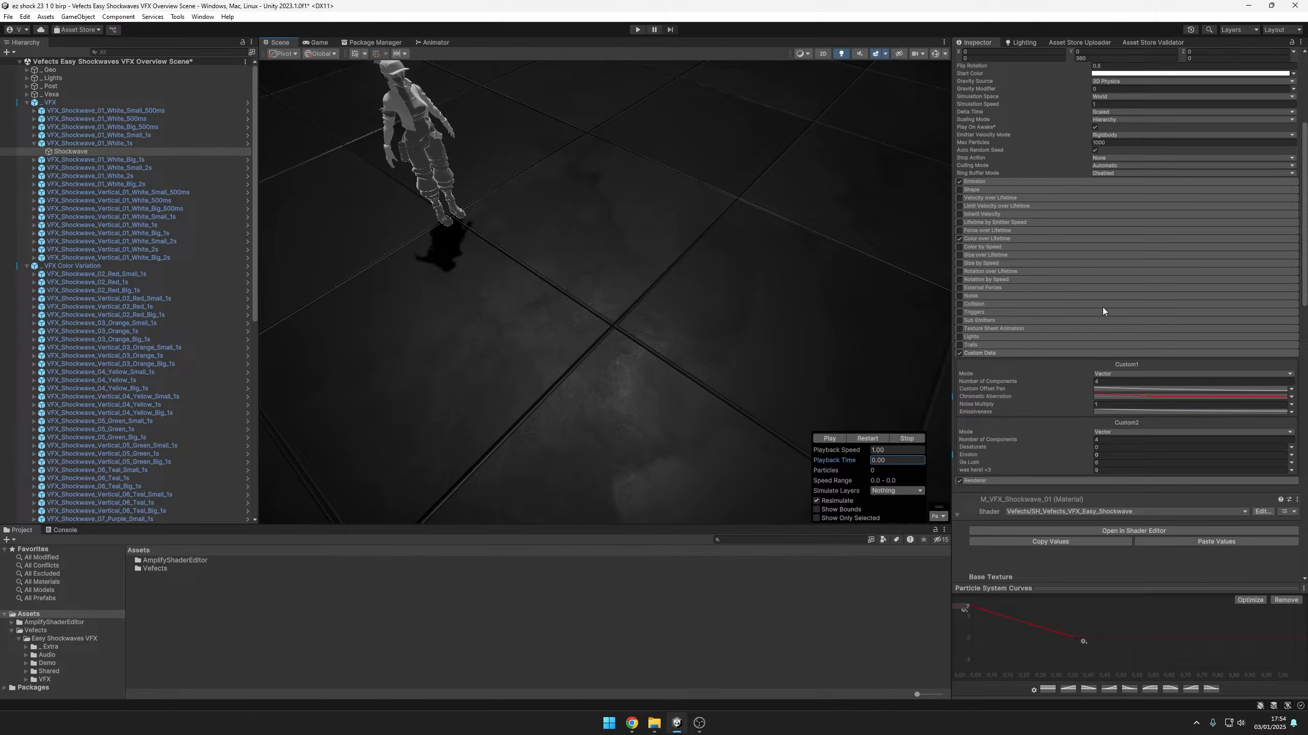
pyautogui.hotkey('ctrl', 'z')
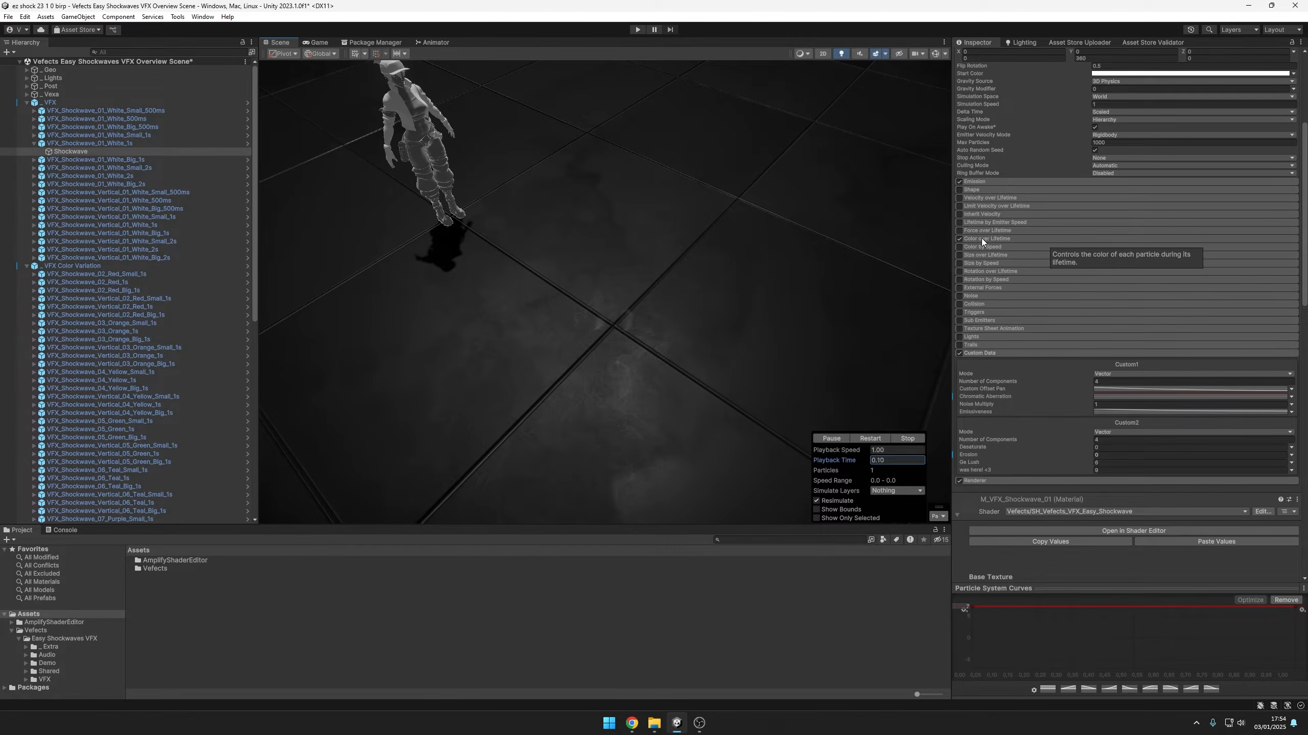
# Expand Color over Lifetime, try a pink-to-dark-red gradient, shift its first color key inward, and scrub the playback
pyautogui.click(994, 239)
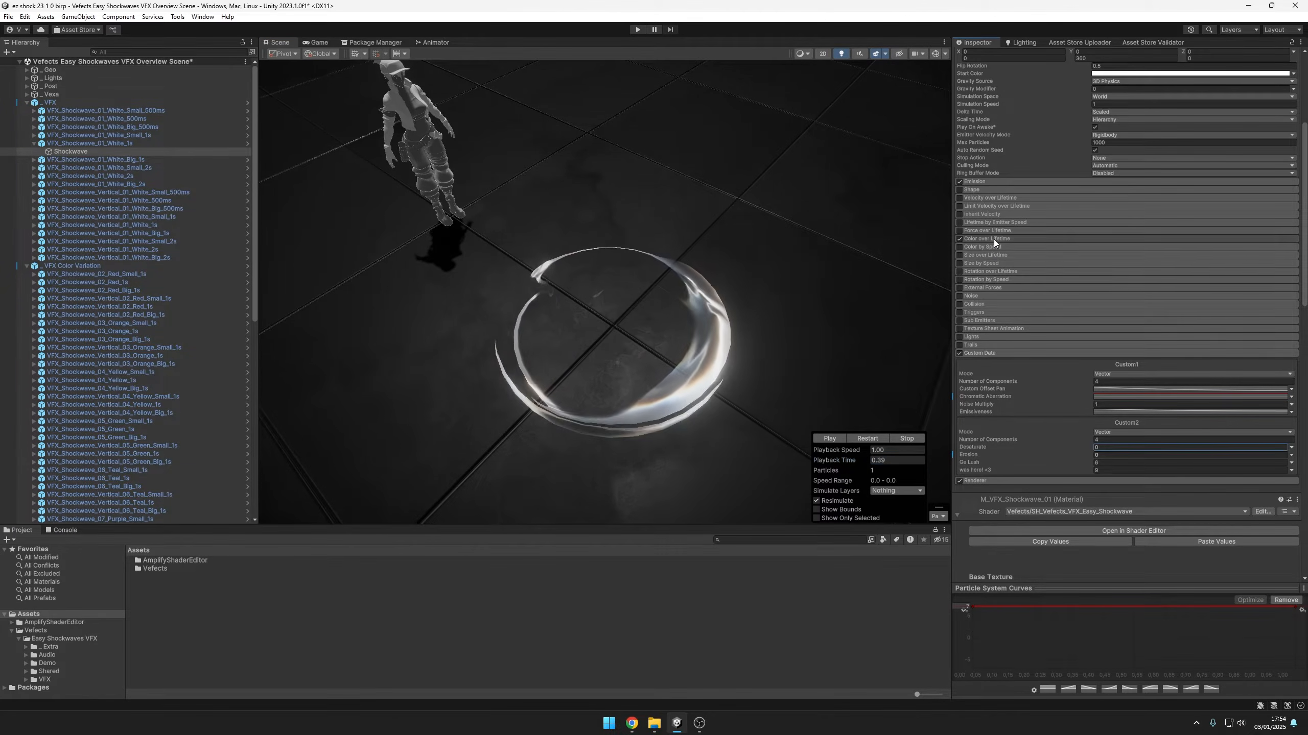
pyautogui.click(993, 239)
pyautogui.click(1168, 248)
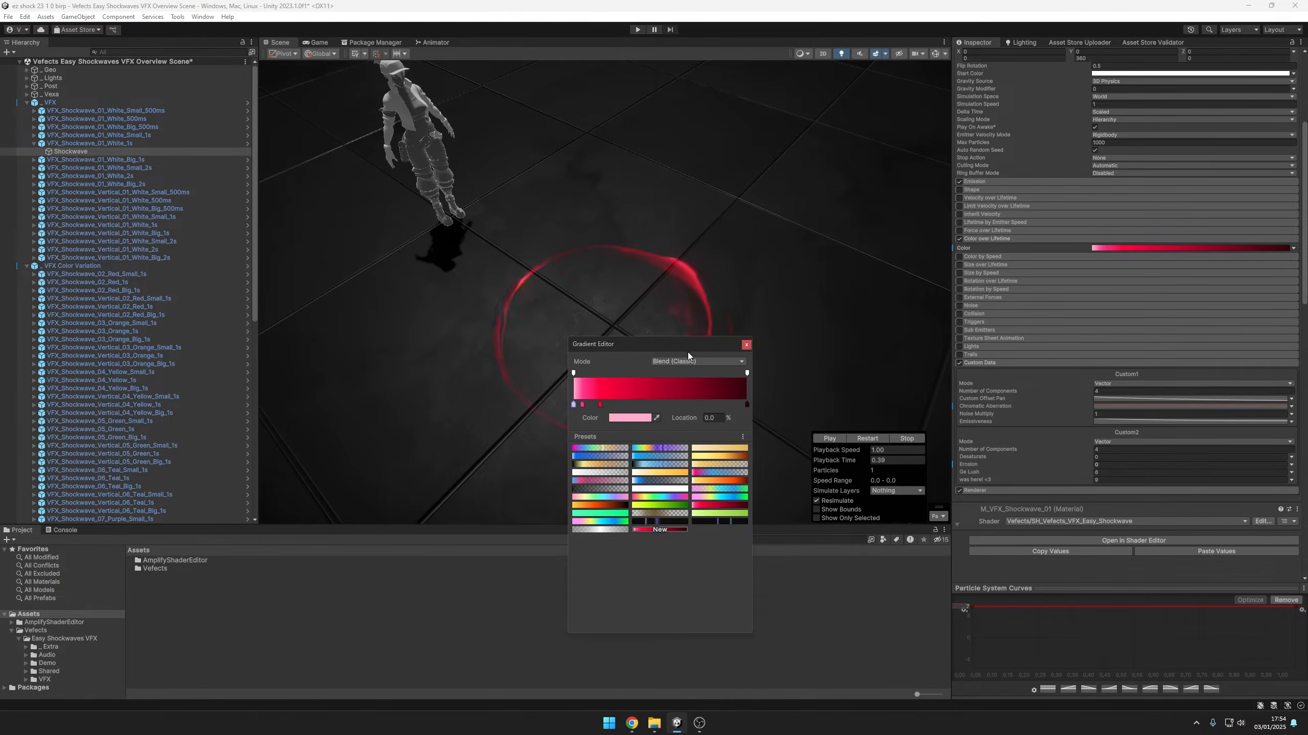
pyautogui.moveTo(688, 354); pyautogui.dragTo(1043, 309)
pyautogui.moveTo(937, 363); pyautogui.dragTo(979, 358)
pyautogui.moveTo(855, 456); pyautogui.dragTo(924, 452)
# Try the pastel pink, yellow, cyan, blue and green gradient preset for Color over Lifetime and replay the shockwave several times
pyautogui.click(1162, 249)
pyautogui.click(976, 478)
pyautogui.click(871, 4)
pyautogui.press('/')
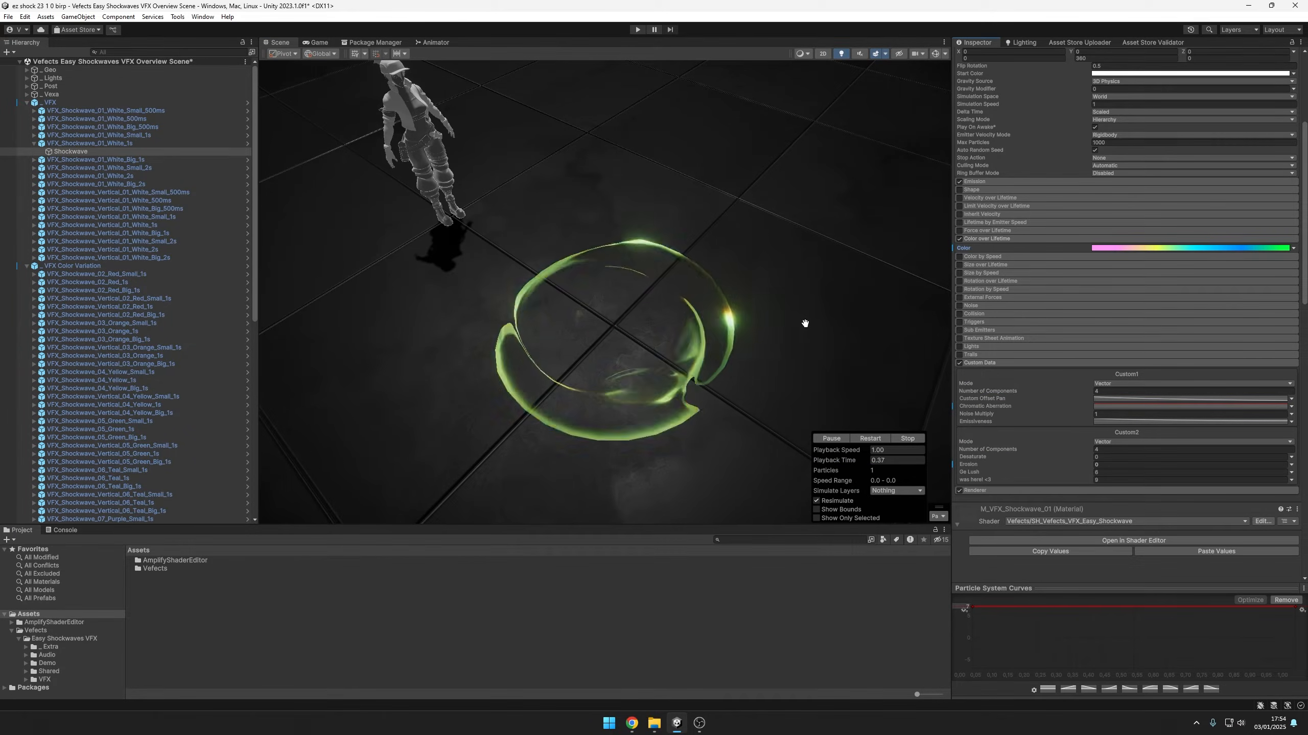
pyautogui.press(',')
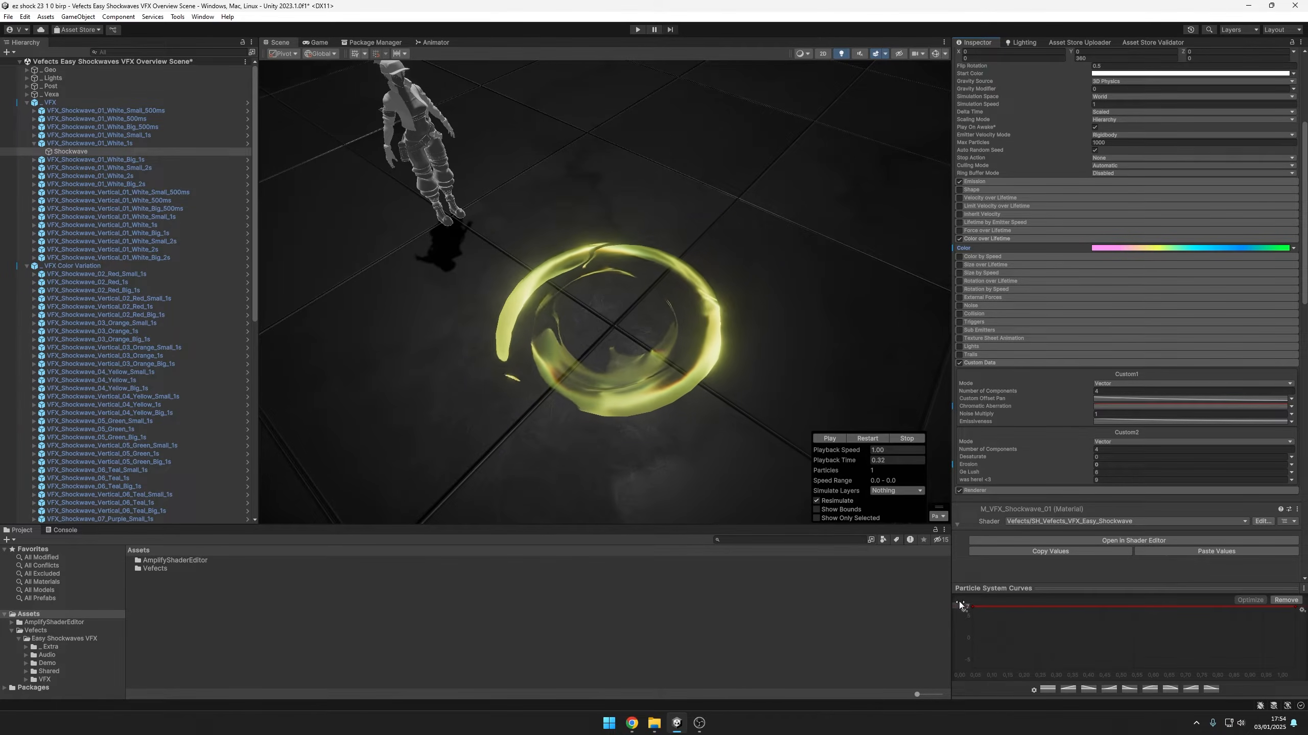
pyautogui.click(860, 439)
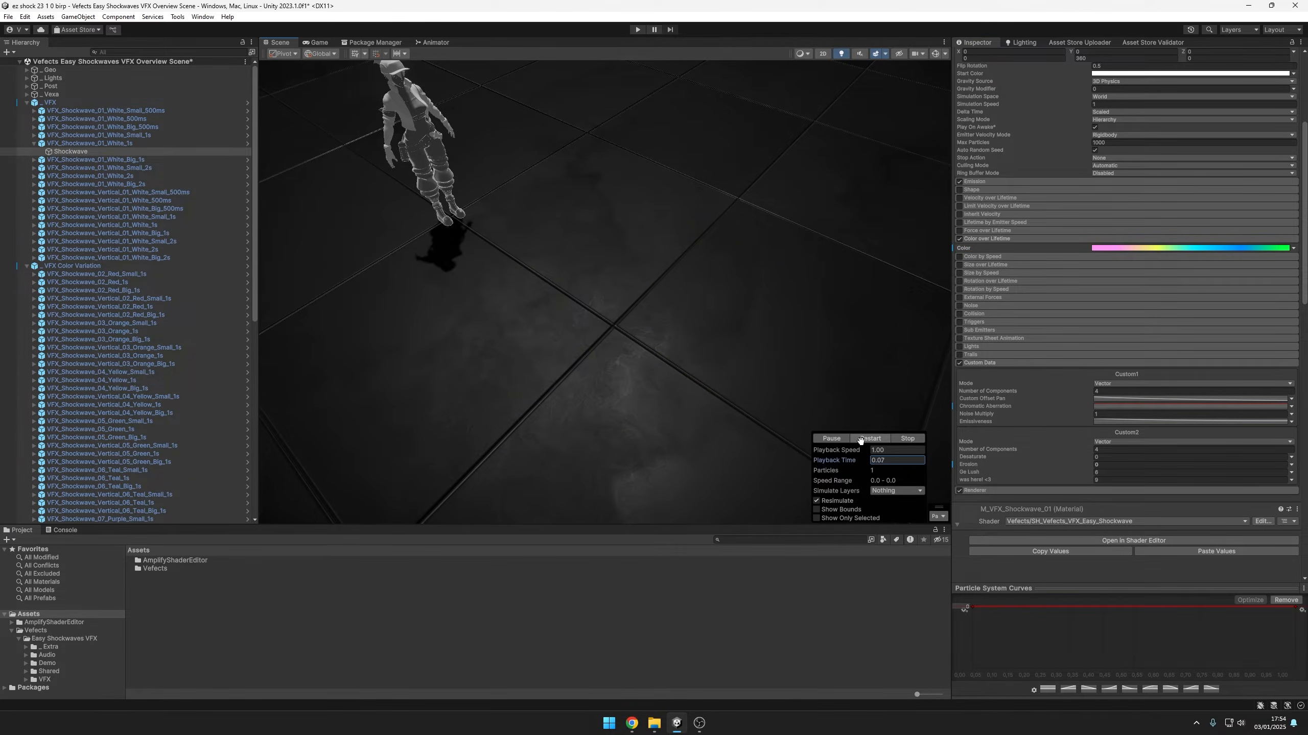
pyautogui.click(860, 439)
pyautogui.click(859, 437)
pyautogui.click(862, 438)
pyautogui.click(860, 438)
# Try the full rainbow gradient preset, starting and ending in pink, for Color over Lifetime
pyautogui.click(1136, 249)
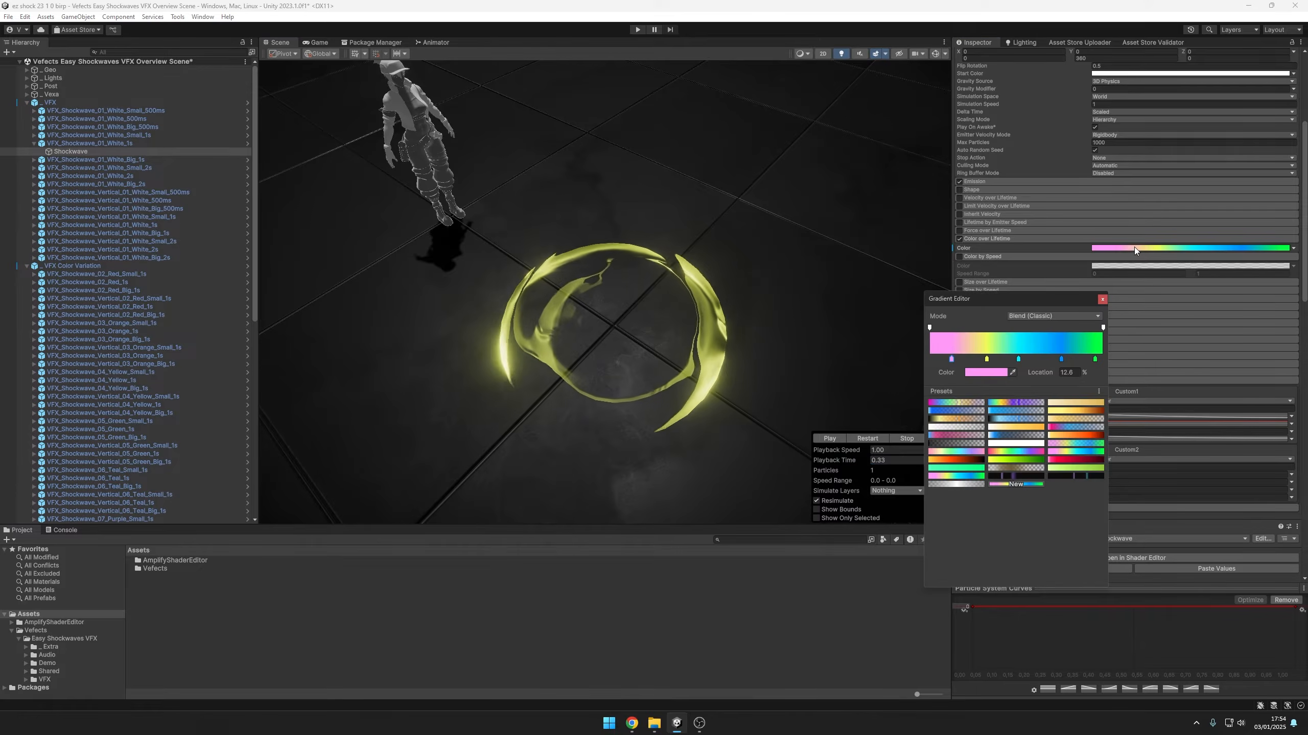
pyautogui.click(1022, 452)
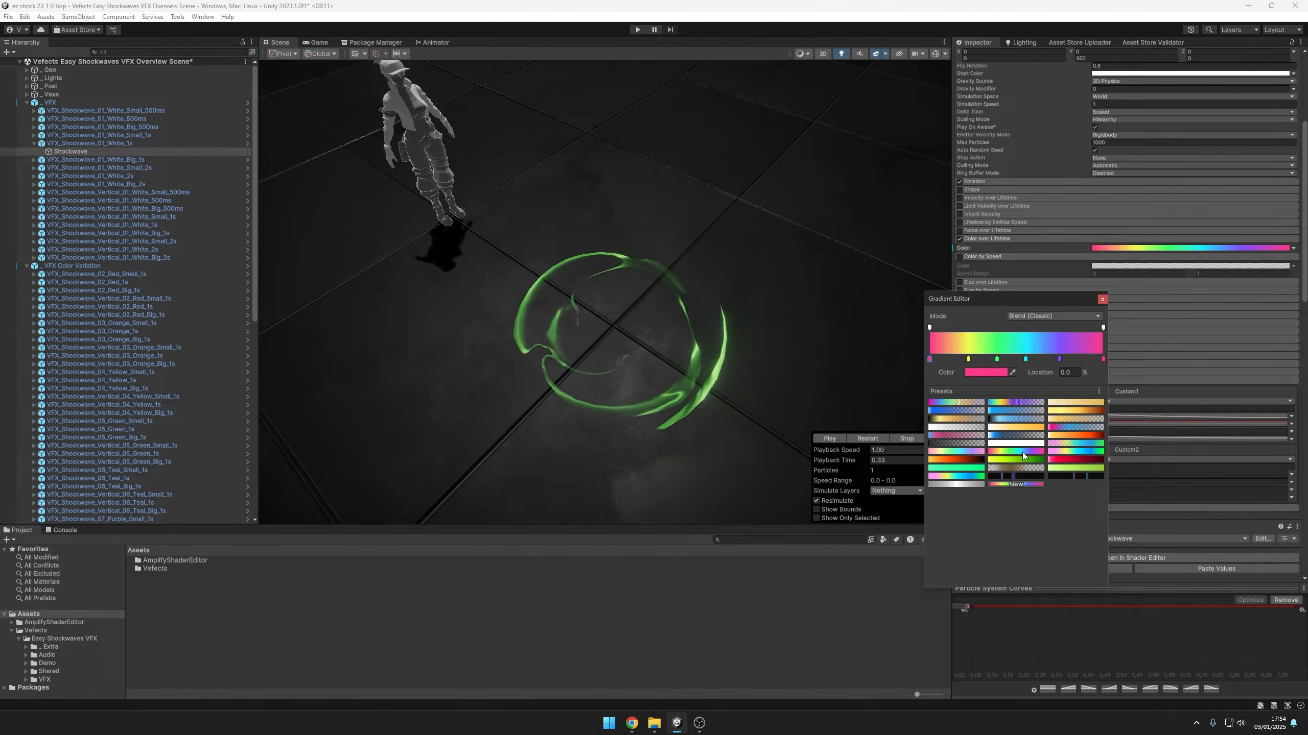
pyautogui.click(840, 4)
# Switch Start Color to Random Between Two Colors and adjust the alpha of its colors
pyautogui.scroll(3, 1157, 296)
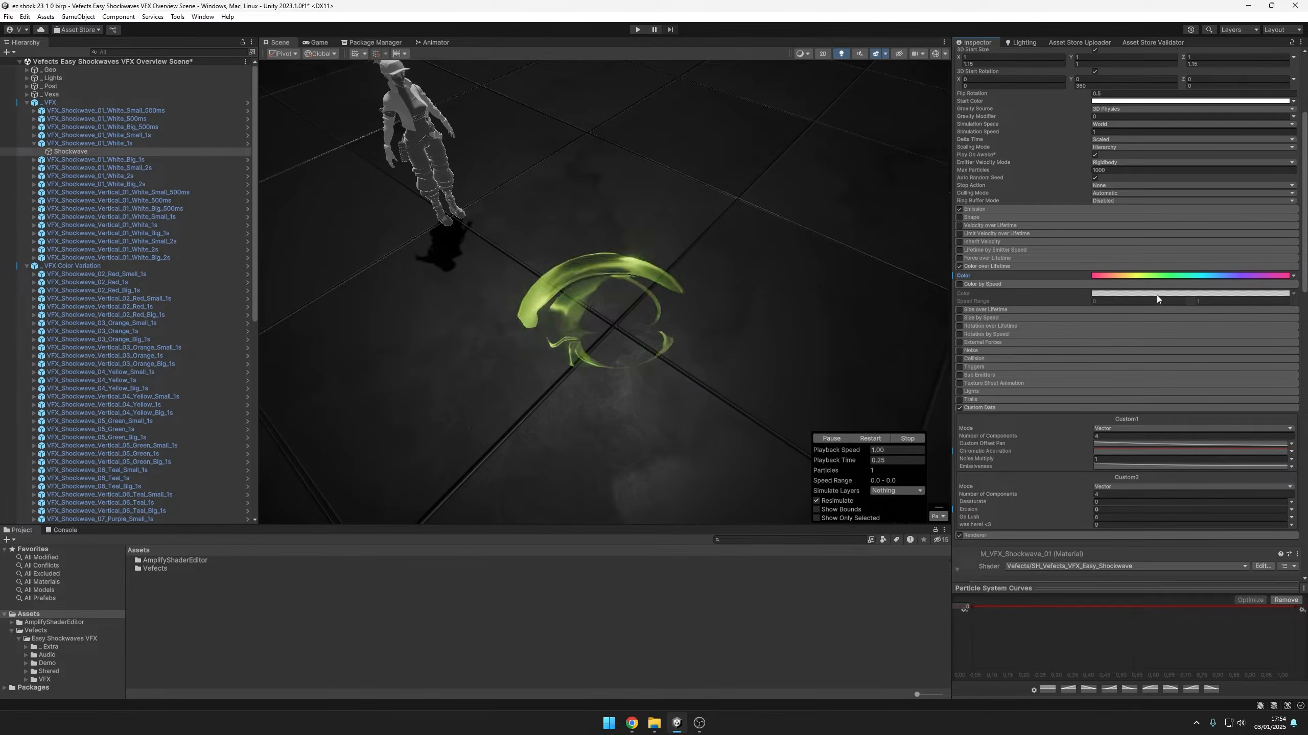
pyautogui.click(1292, 157)
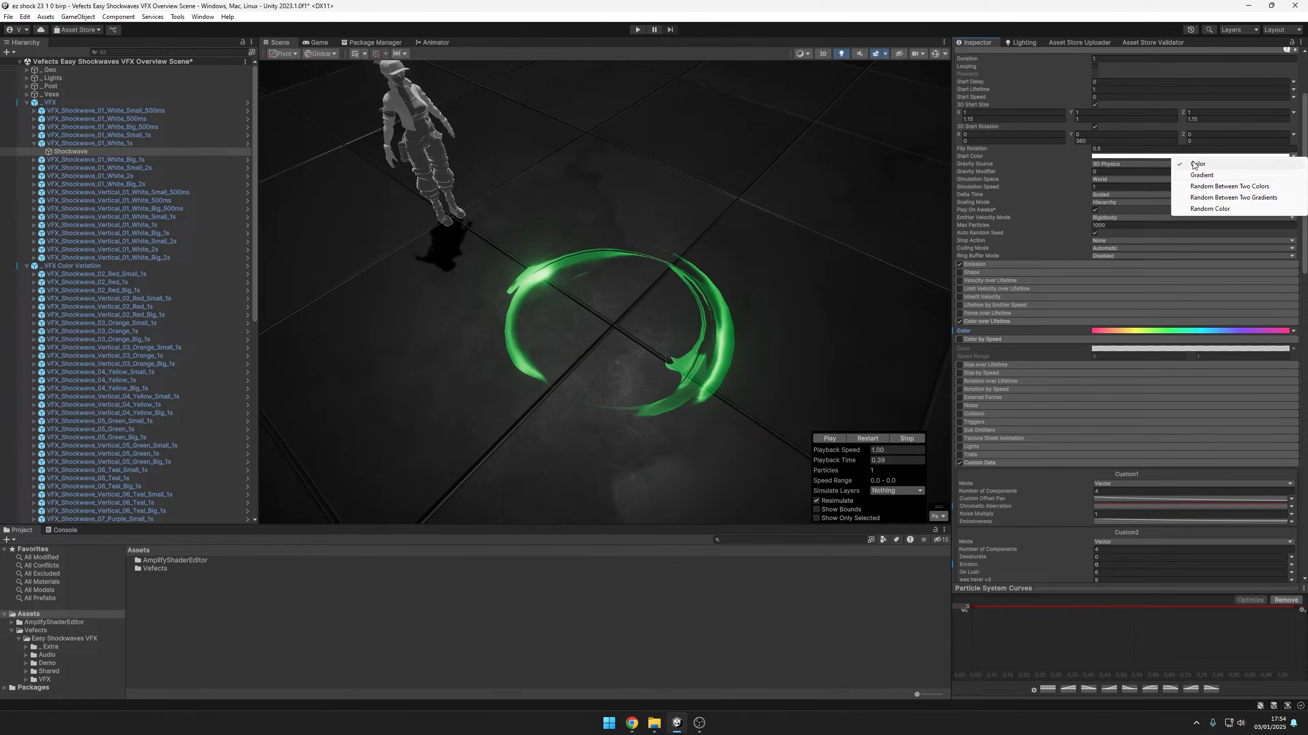
pyautogui.click(1204, 186)
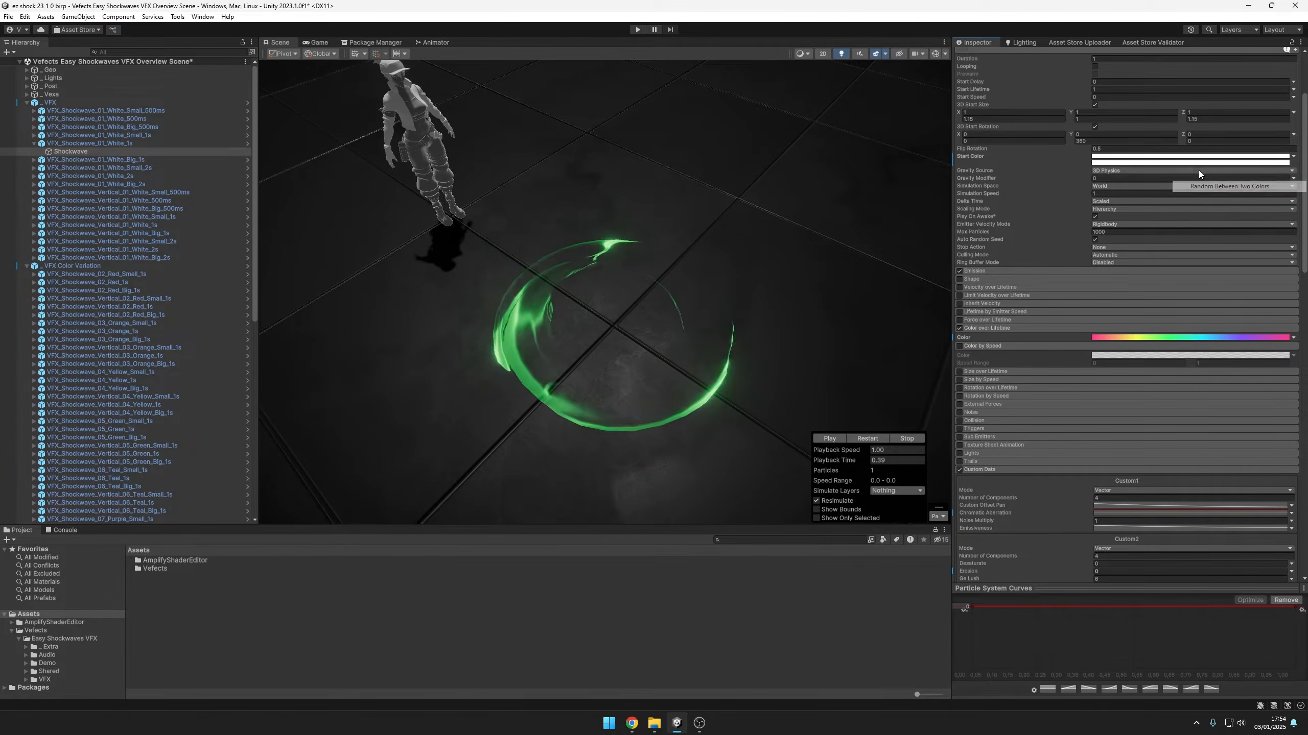
pyautogui.click(1163, 158)
pyautogui.moveTo(1170, 156); pyautogui.dragTo(1115, 162)
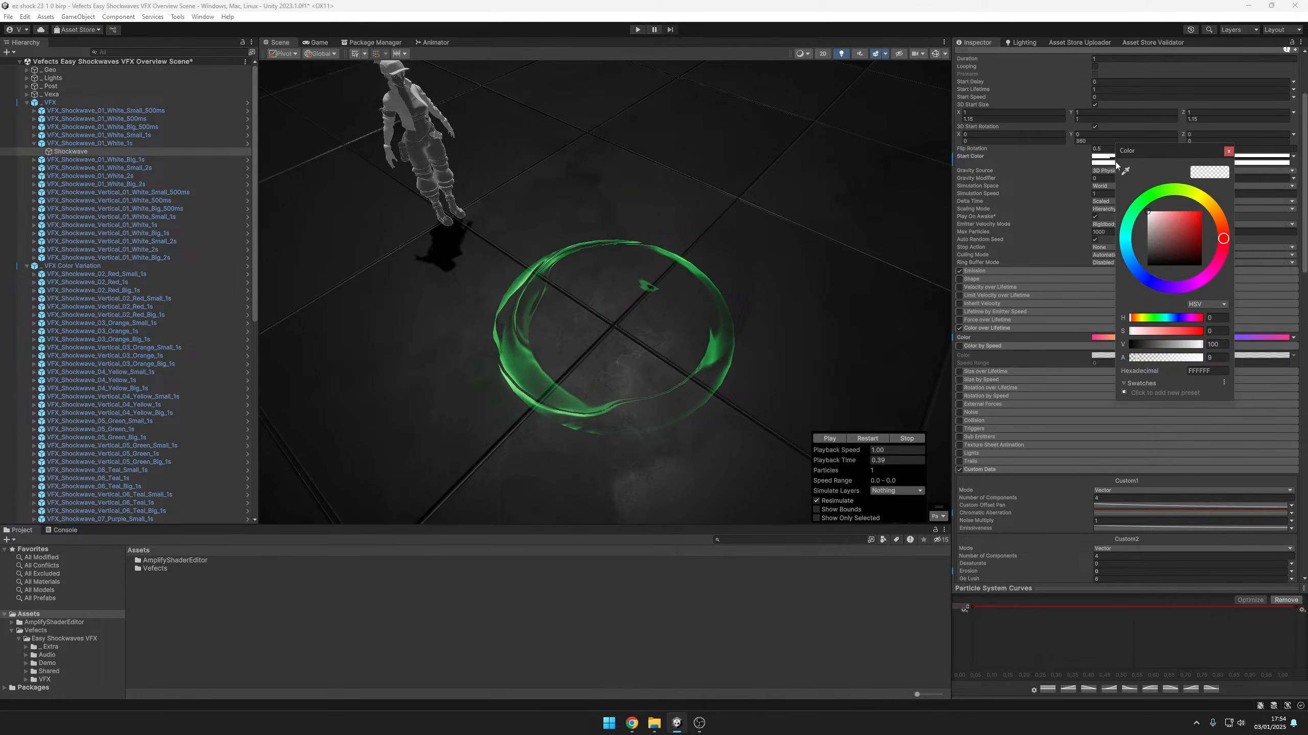
pyautogui.click(1149, 363)
pyautogui.click(1222, 156)
# Replay the shockwave repeatedly to preview the random start color
pyautogui.press('/')
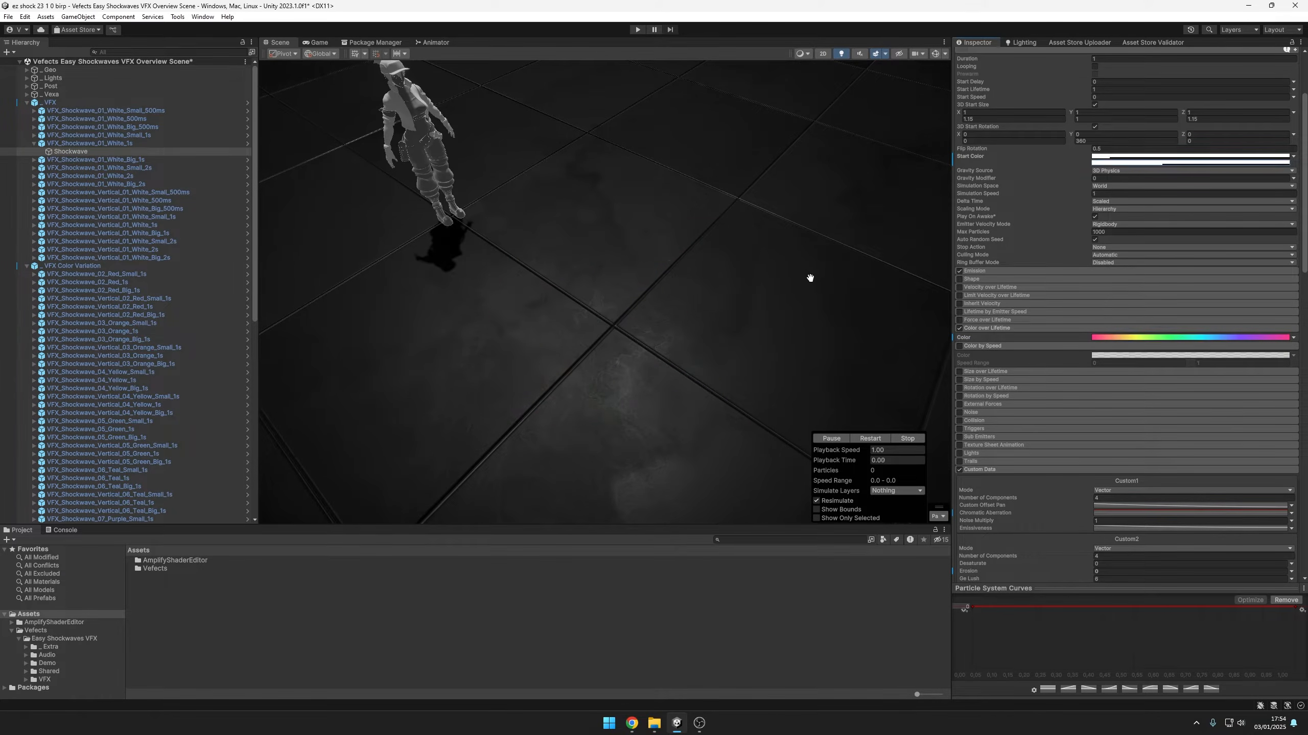
pyautogui.press('/')
pyautogui.press(',')
pyautogui.press(',')
pyautogui.press(',')
# Set the Color over Lifetime gradient to the plain white preset and close the Gradient Editor
pyautogui.scroll(-4, 1040, 372)
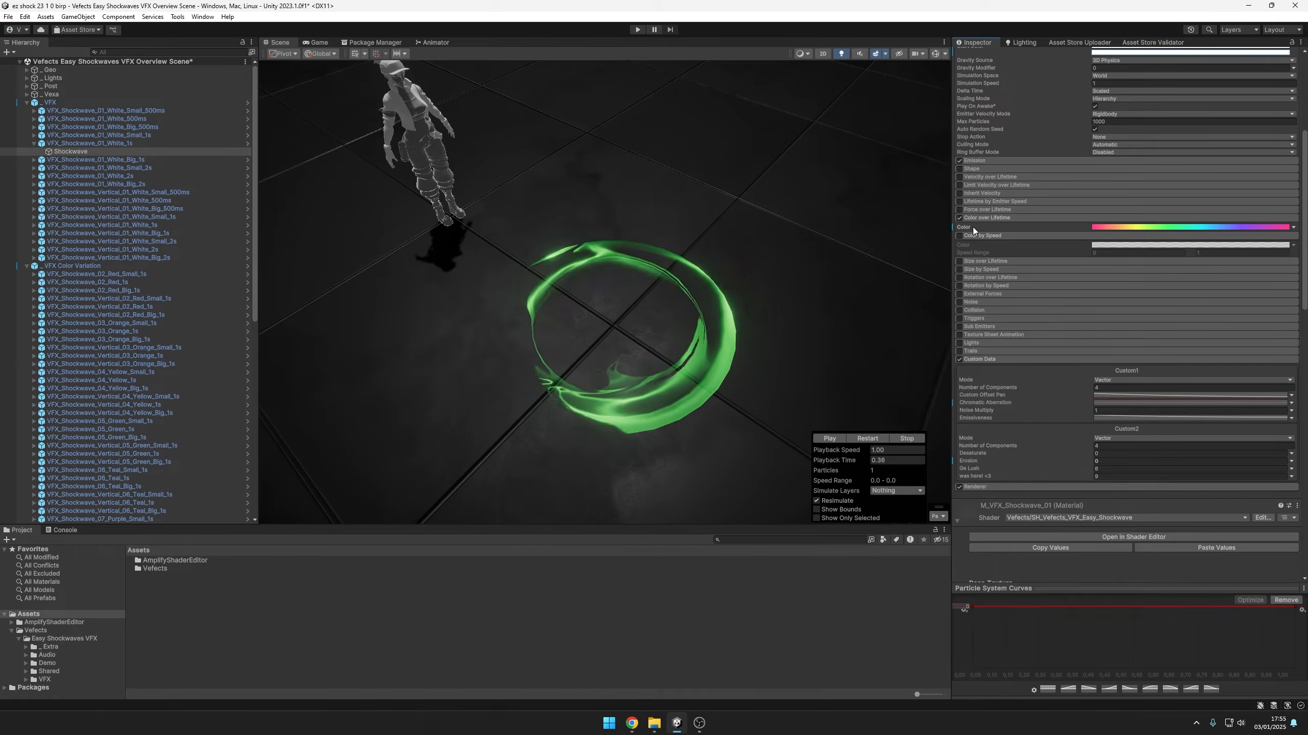
pyautogui.click(1116, 227)
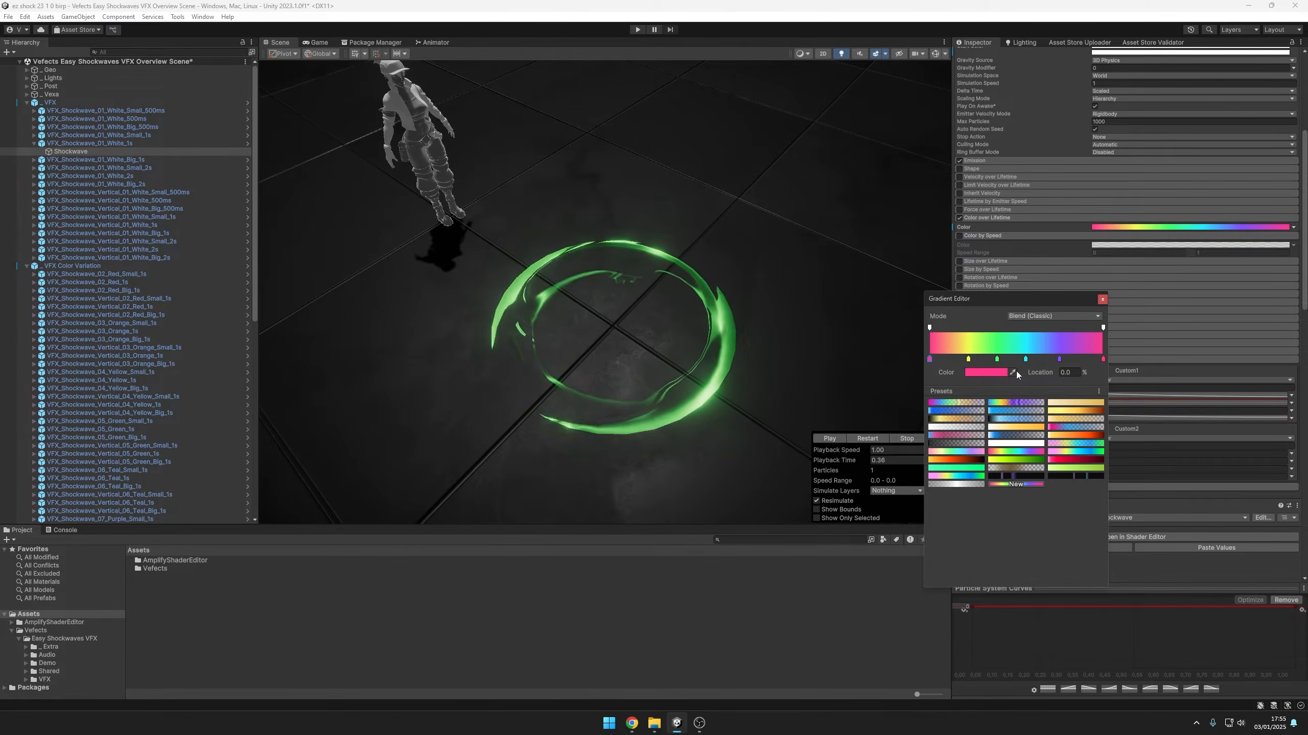
pyautogui.click(1008, 444)
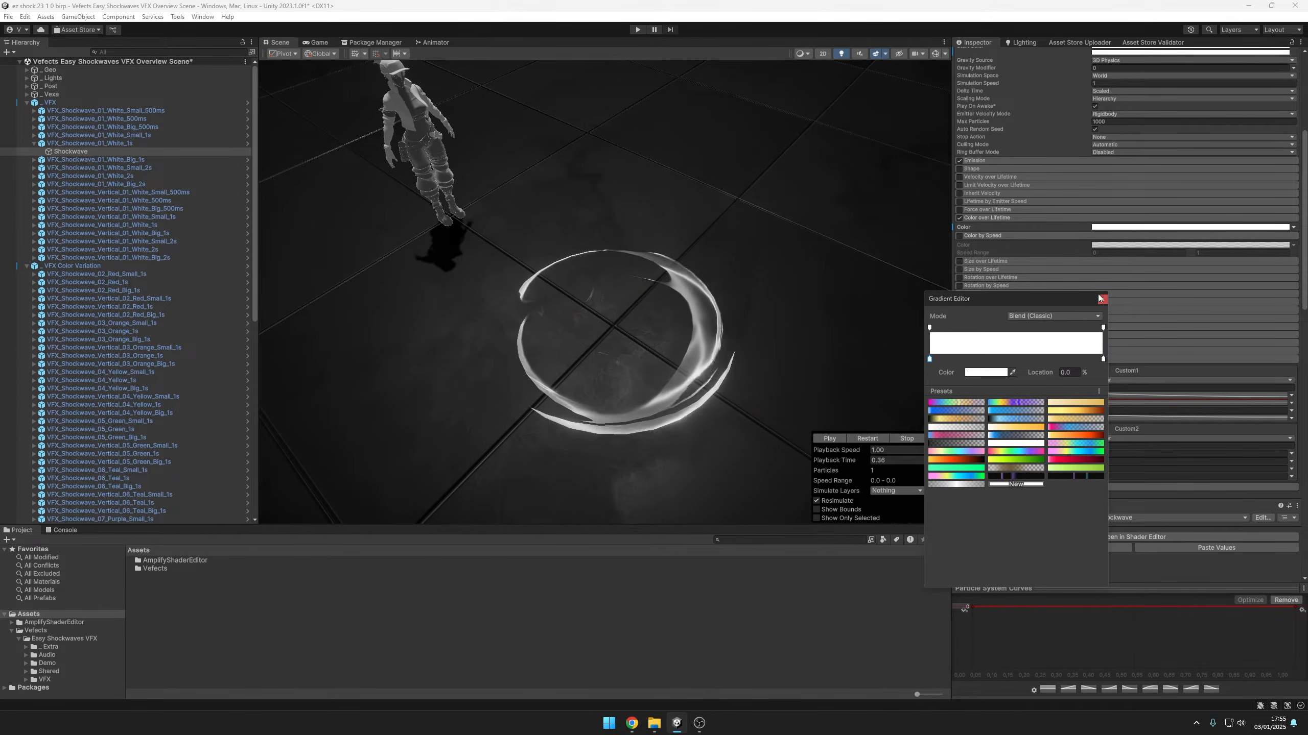
pyautogui.click(1103, 299)
# Review the Custom2 Desaturate parameter and the material's base texture, noise and noise distortion properties
pyautogui.scroll(-3, 1083, 347)
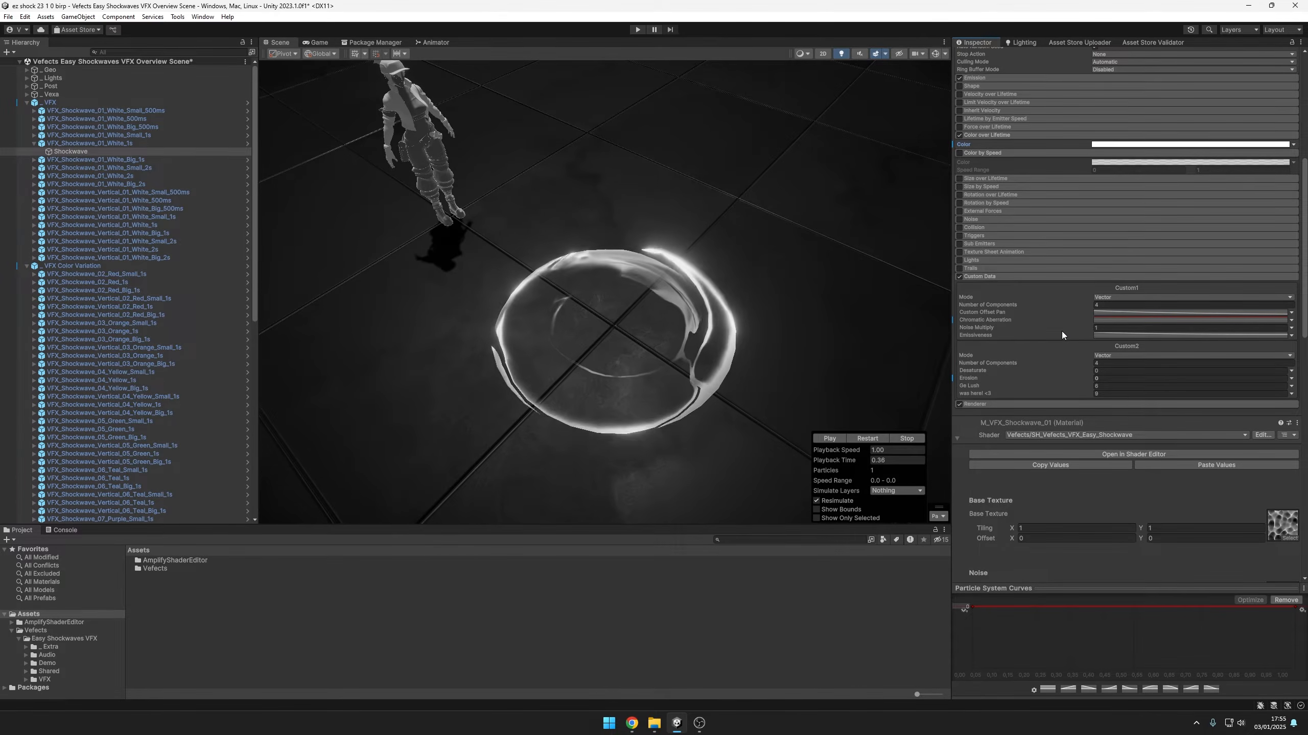
pyautogui.click(1009, 371)
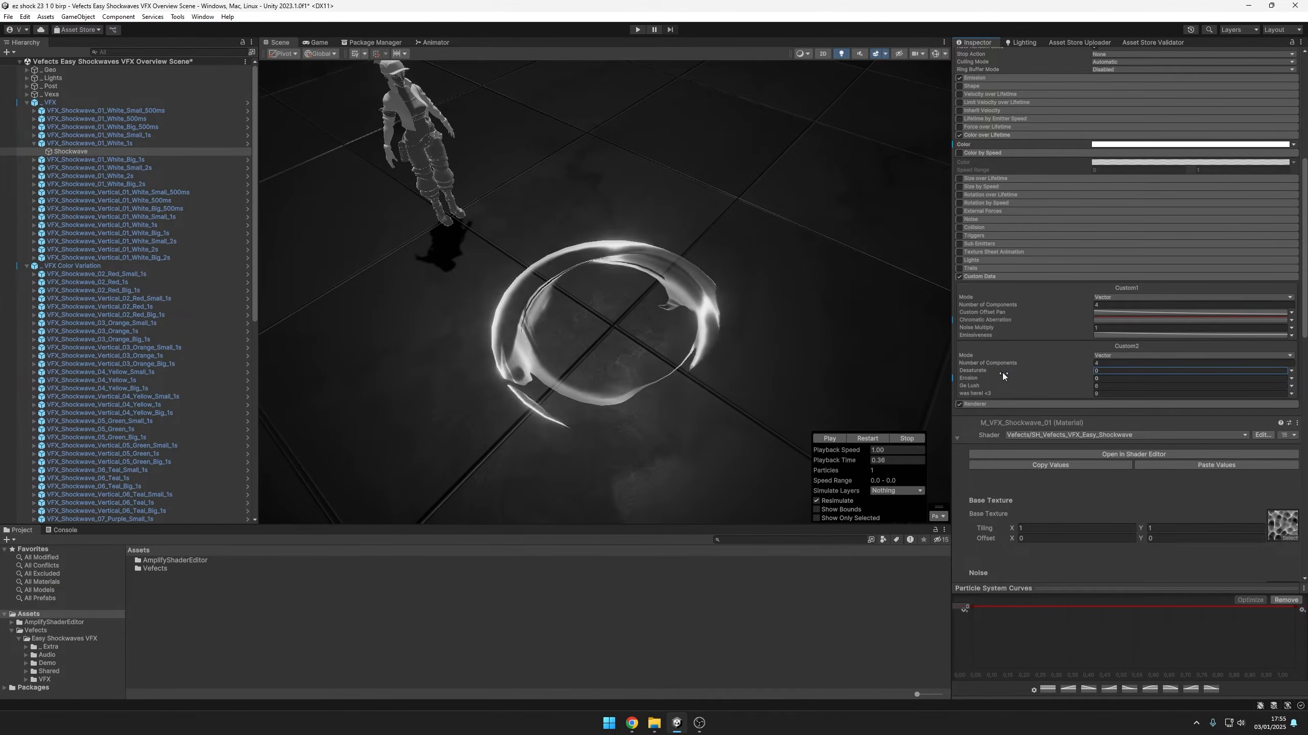
pyautogui.scroll(-10, 1064, 371)
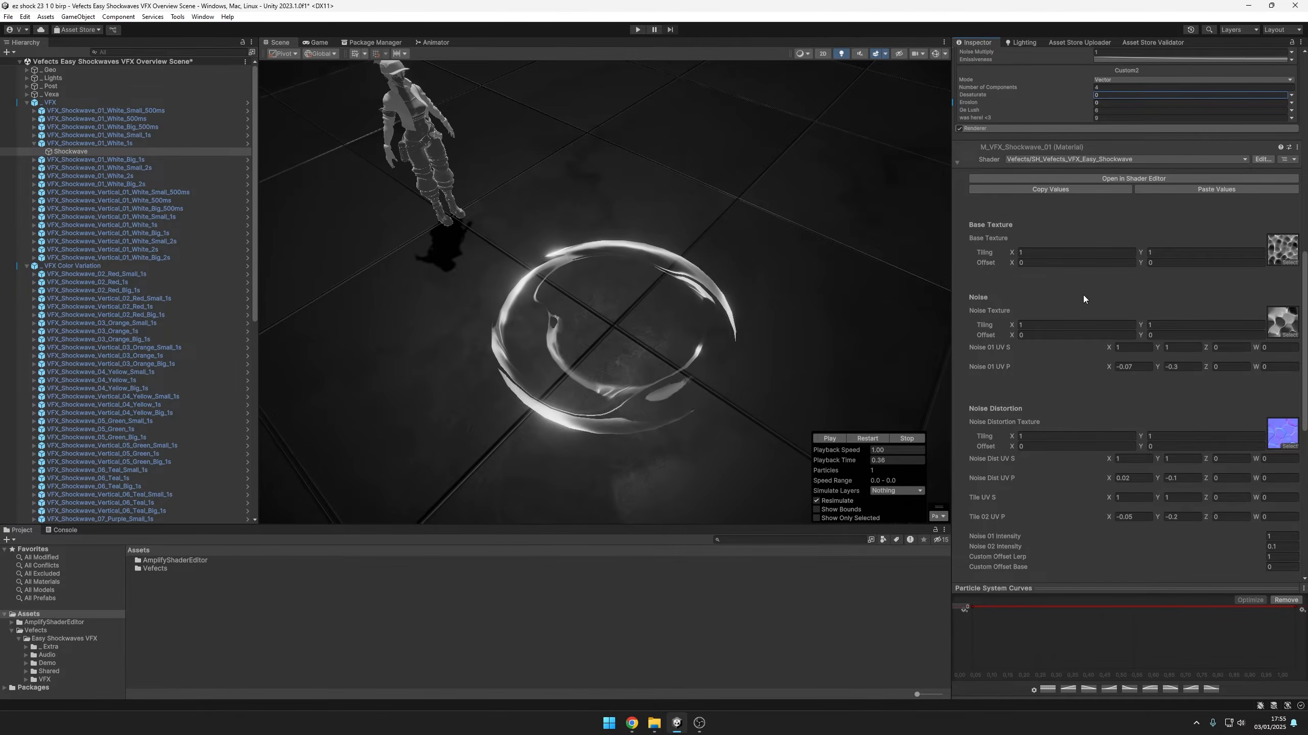
pyautogui.scroll(4, 1081, 295)
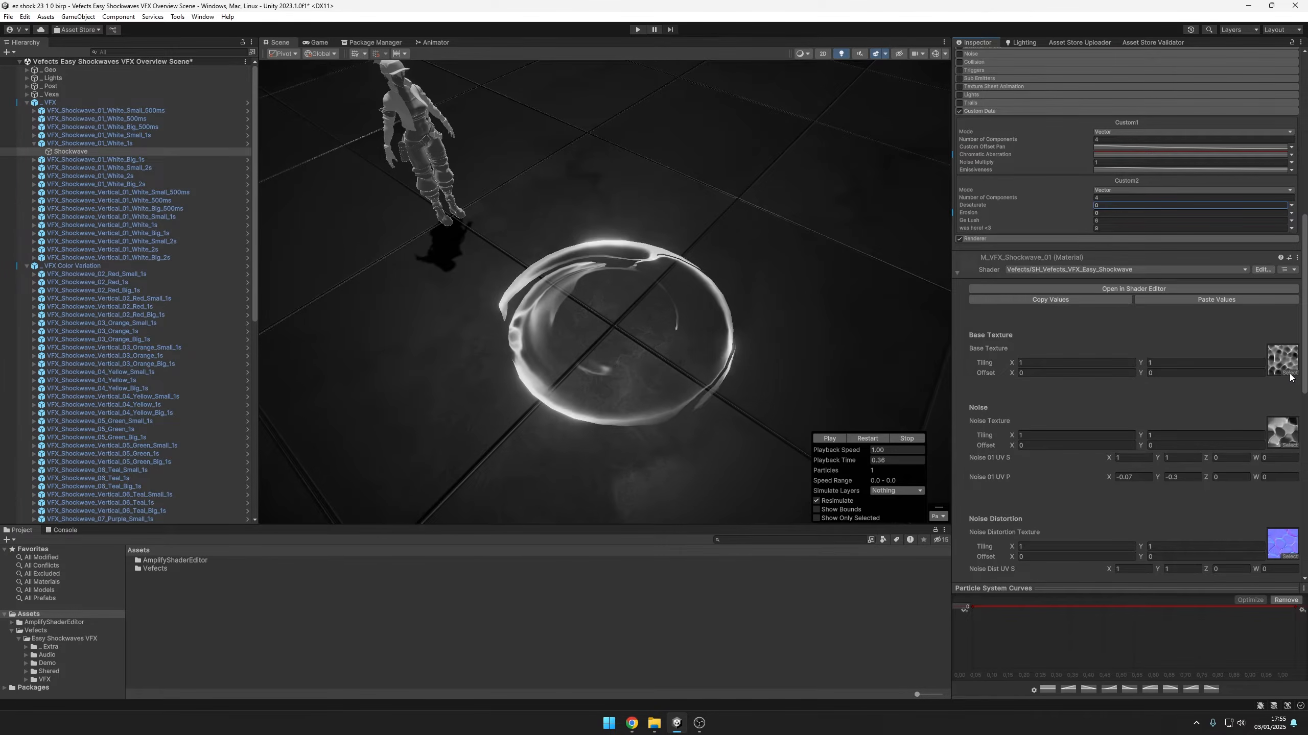
pyautogui.scroll(-3, 1287, 340)
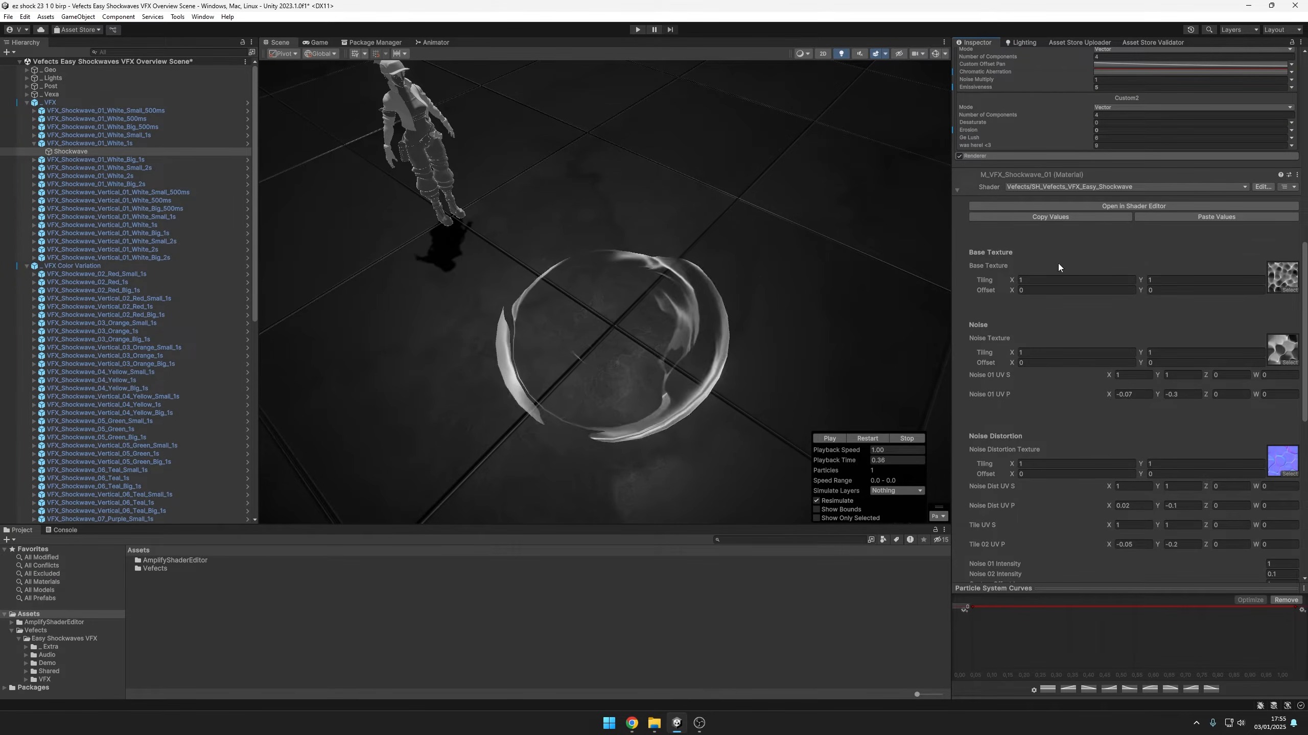
# Replace the material's Base Texture with T_VFX_Noise_Packed_01 as a trial and switch it to T_VFX_Grid_01_Masks
pyautogui.click(1287, 289)
pyautogui.scroll(-3, 1276, 460)
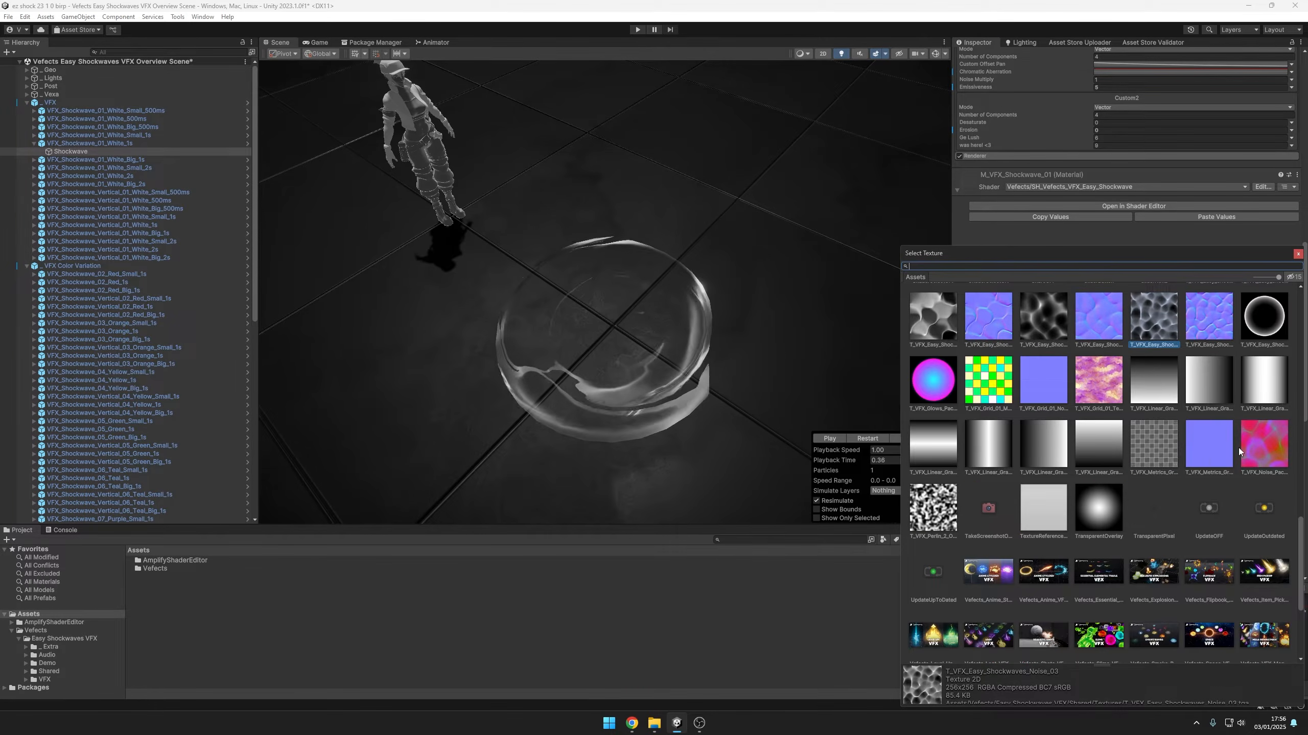
pyautogui.click(1257, 442)
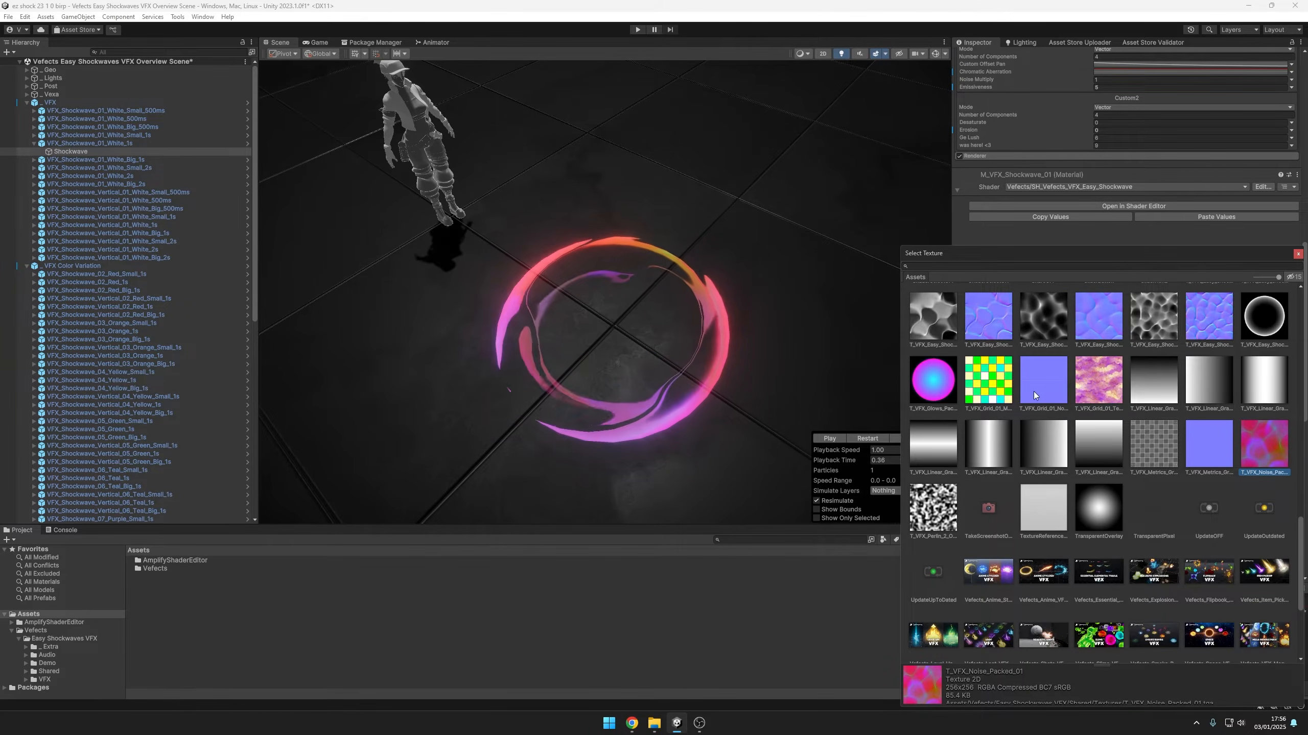
pyautogui.click(972, 391)
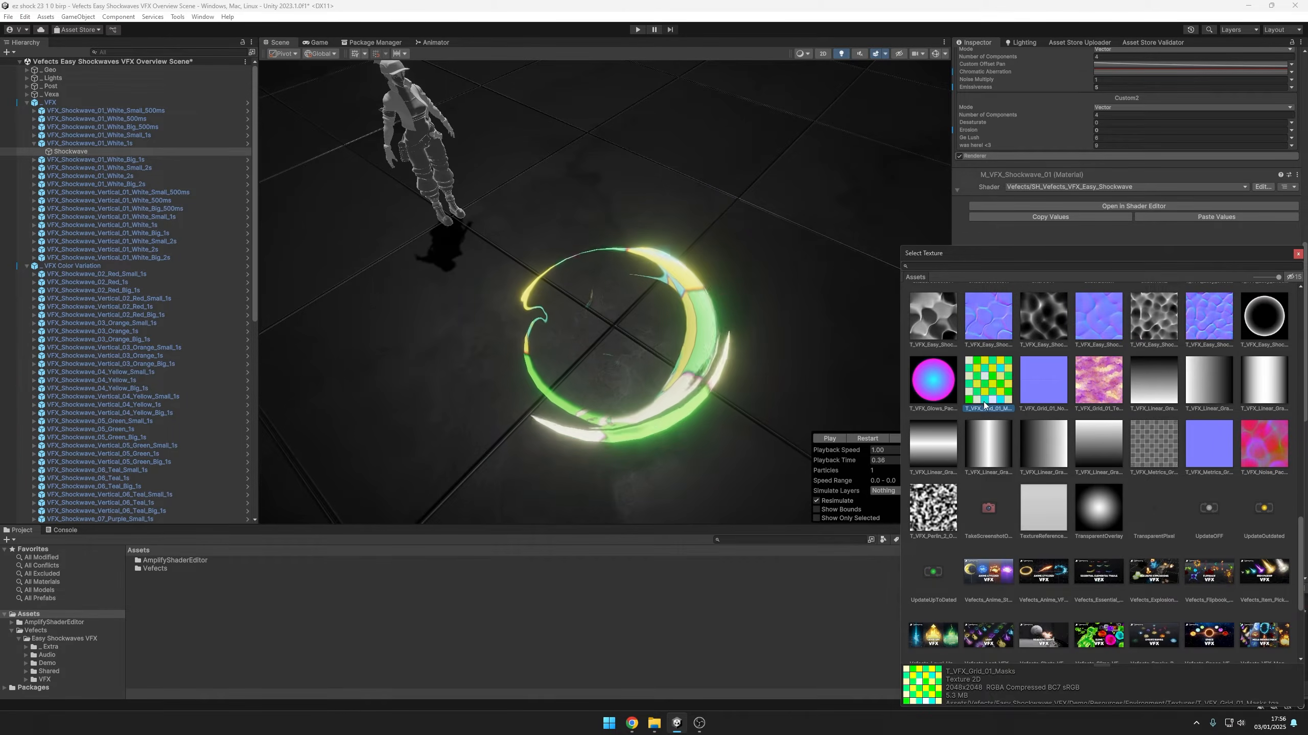
# Look through the other textures available for the material's Base Texture and close the texture picker
pyautogui.scroll(-3, 1104, 482)
pyautogui.scroll(-2, 1018, 494)
pyautogui.scroll(20, 1141, 490)
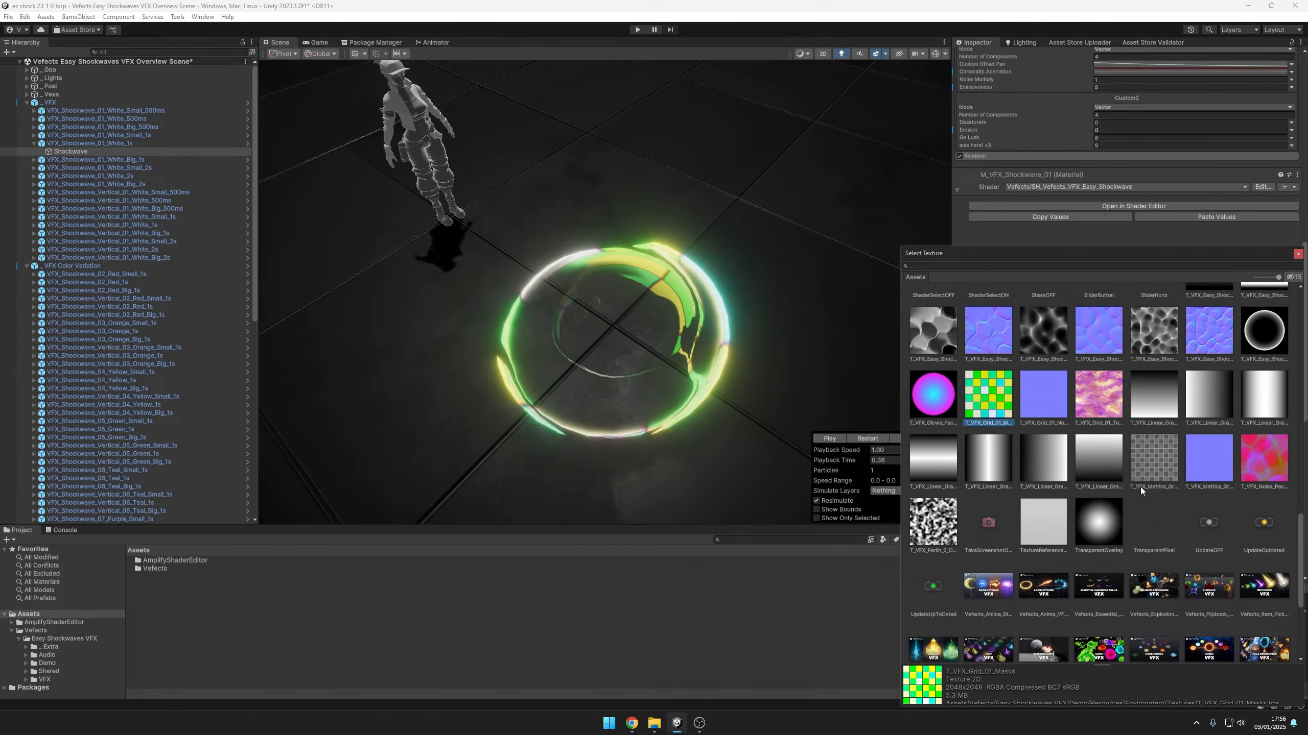
pyautogui.scroll(-18, 1114, 474)
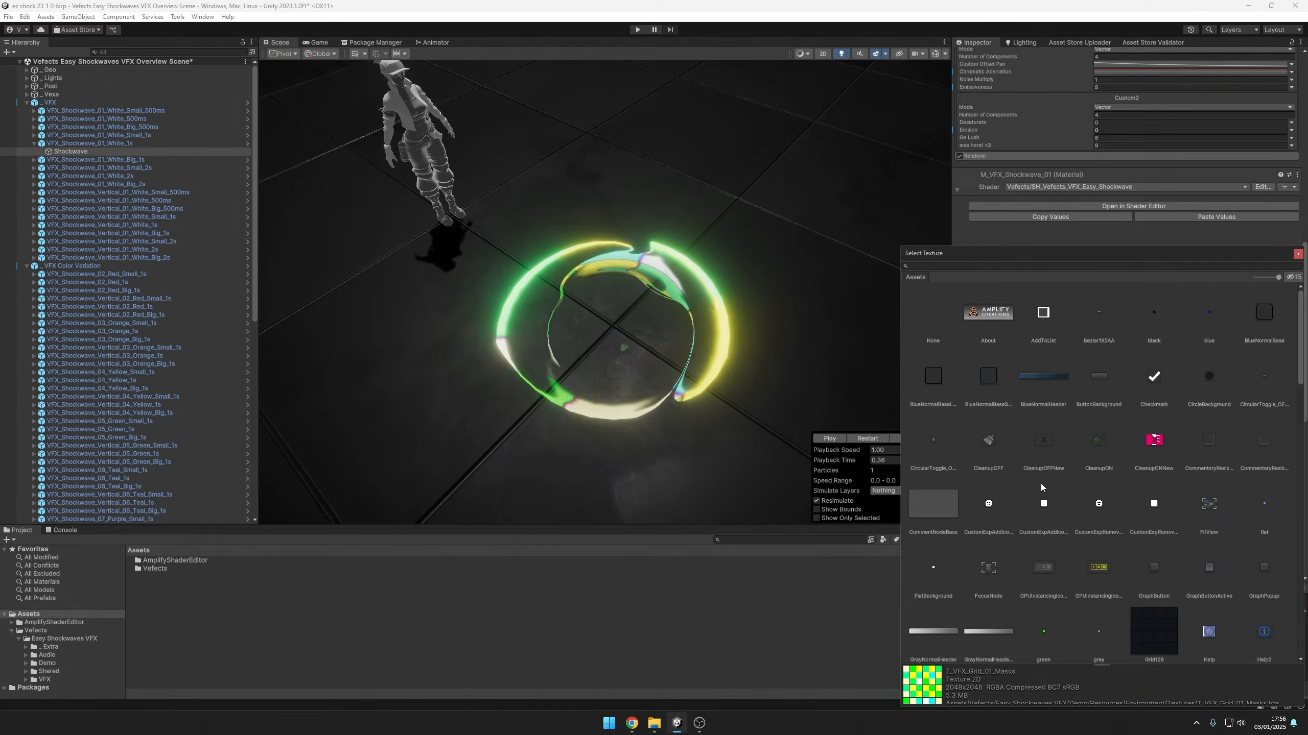
pyautogui.scroll(3, 1075, 421)
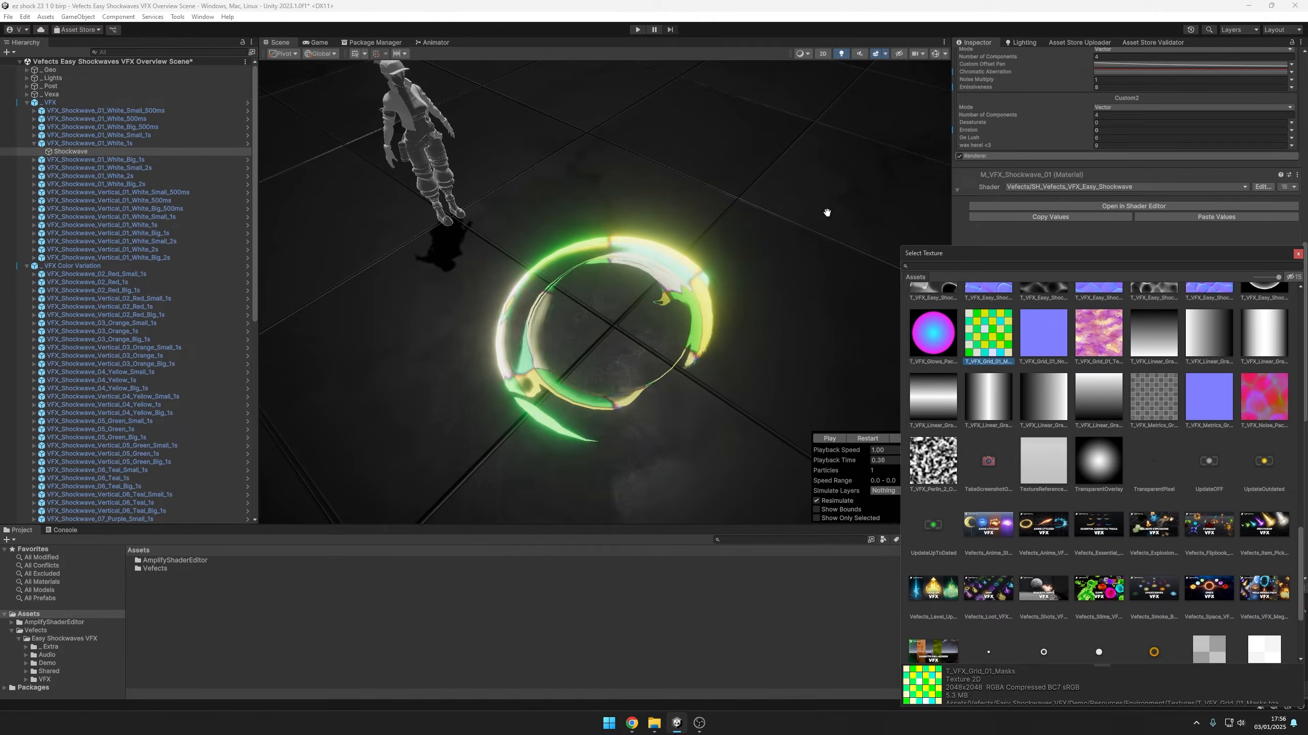
pyautogui.click(889, 3)
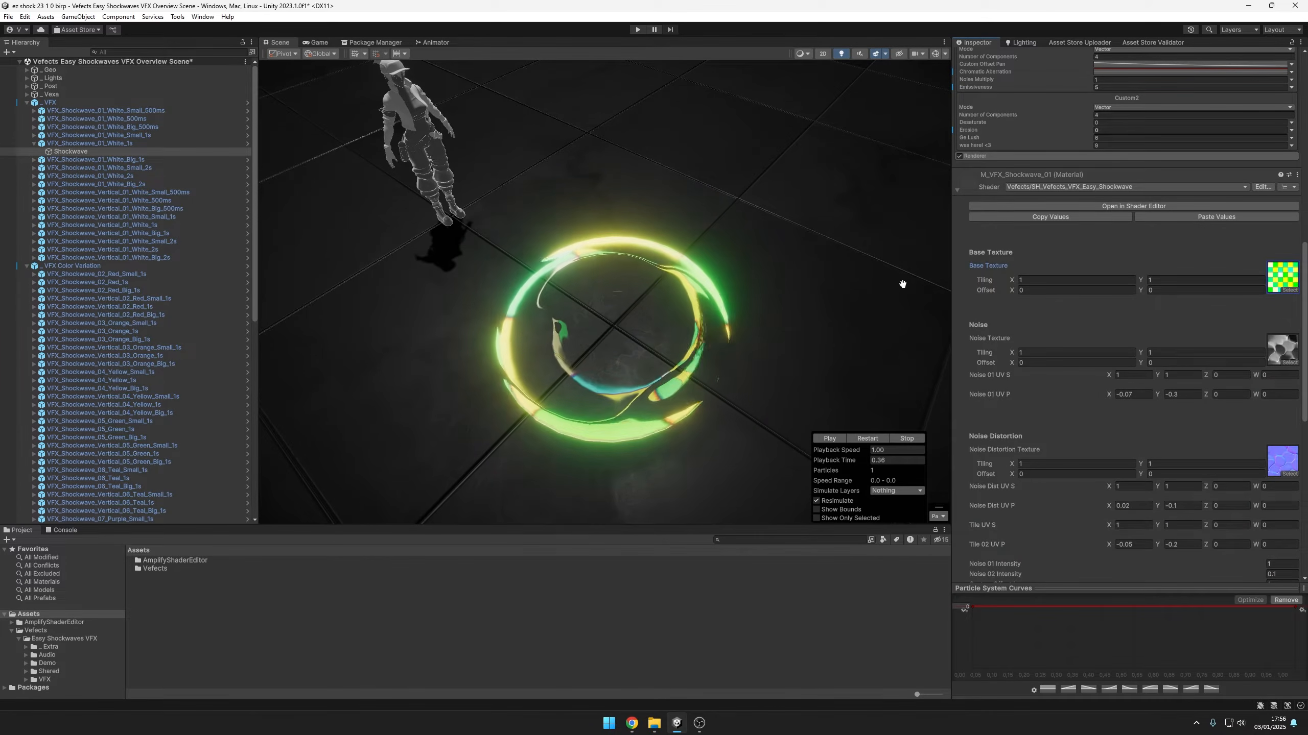
# Switch the Custom2 Desaturate parameter to a curve and shape it to rise from 0 to 1 before mid-lifetime
pyautogui.scroll(3, 1102, 262)
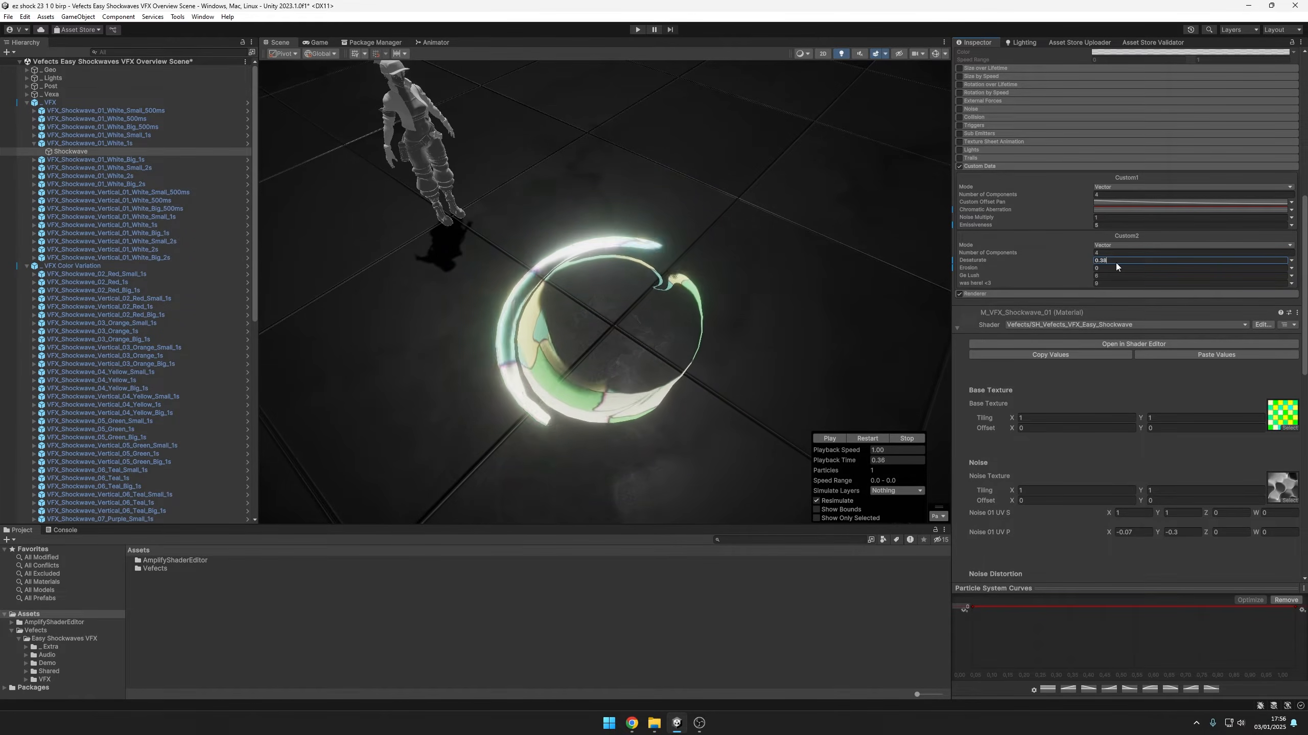
pyautogui.click(1292, 260)
pyautogui.click(1122, 278)
pyautogui.moveTo(1293, 638); pyautogui.dragTo(1114, 606)
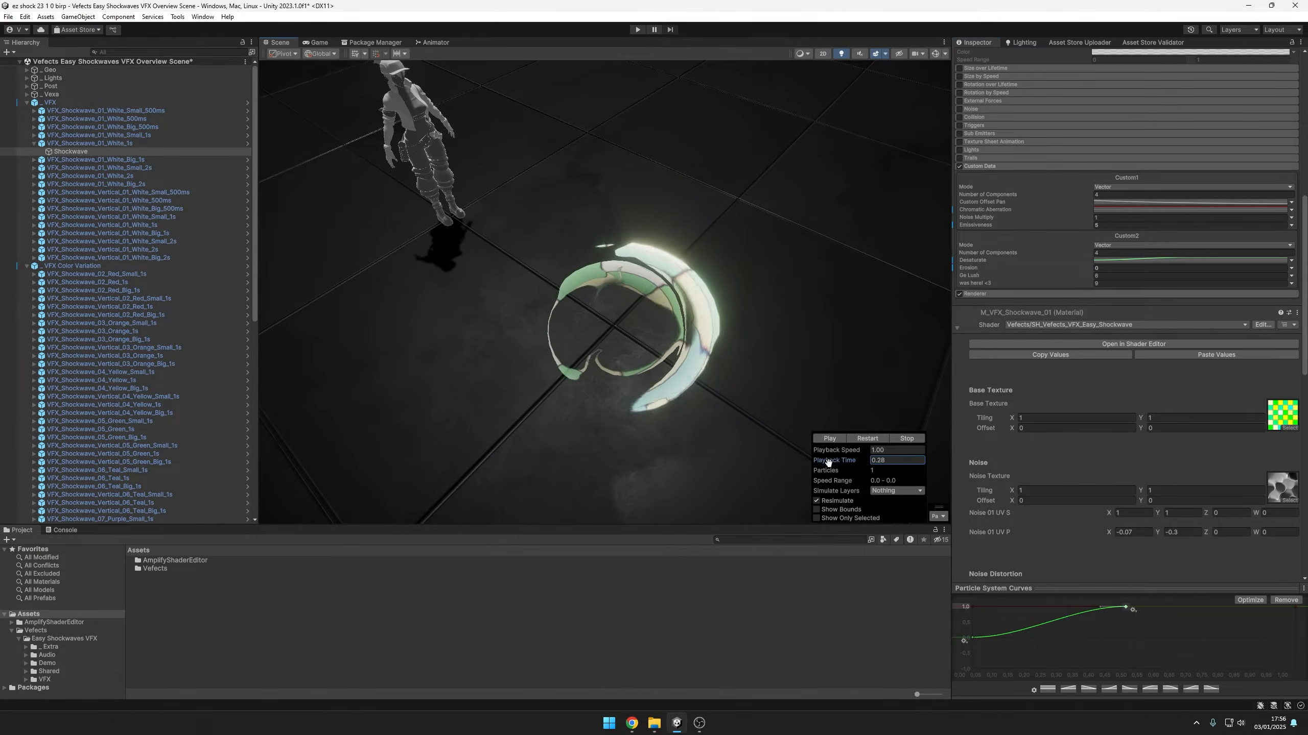
# Steepen the Desaturate curve by bringing its two keys close together near 0.4 of the lifetime, scrubbing the playback time to preview it
pyautogui.moveTo(975, 646); pyautogui.dragTo(1087, 644)
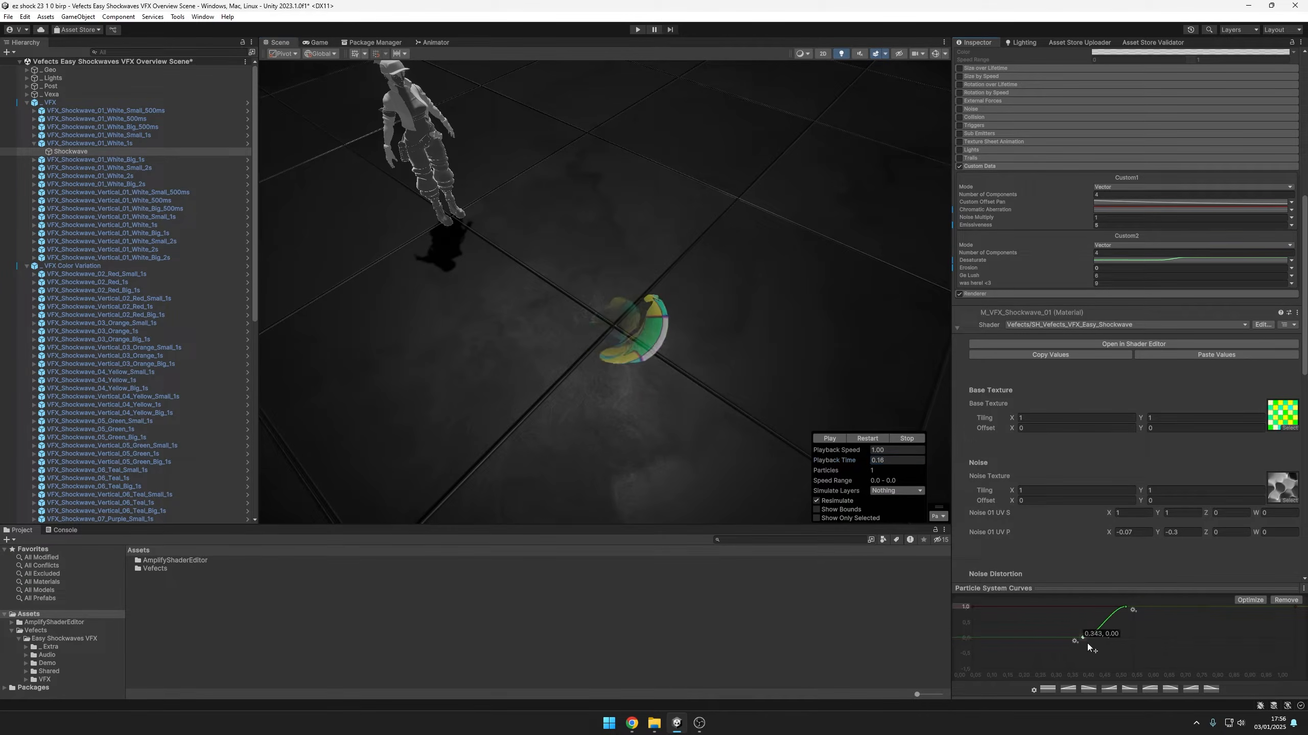
pyautogui.moveTo(845, 462); pyautogui.dragTo(893, 454)
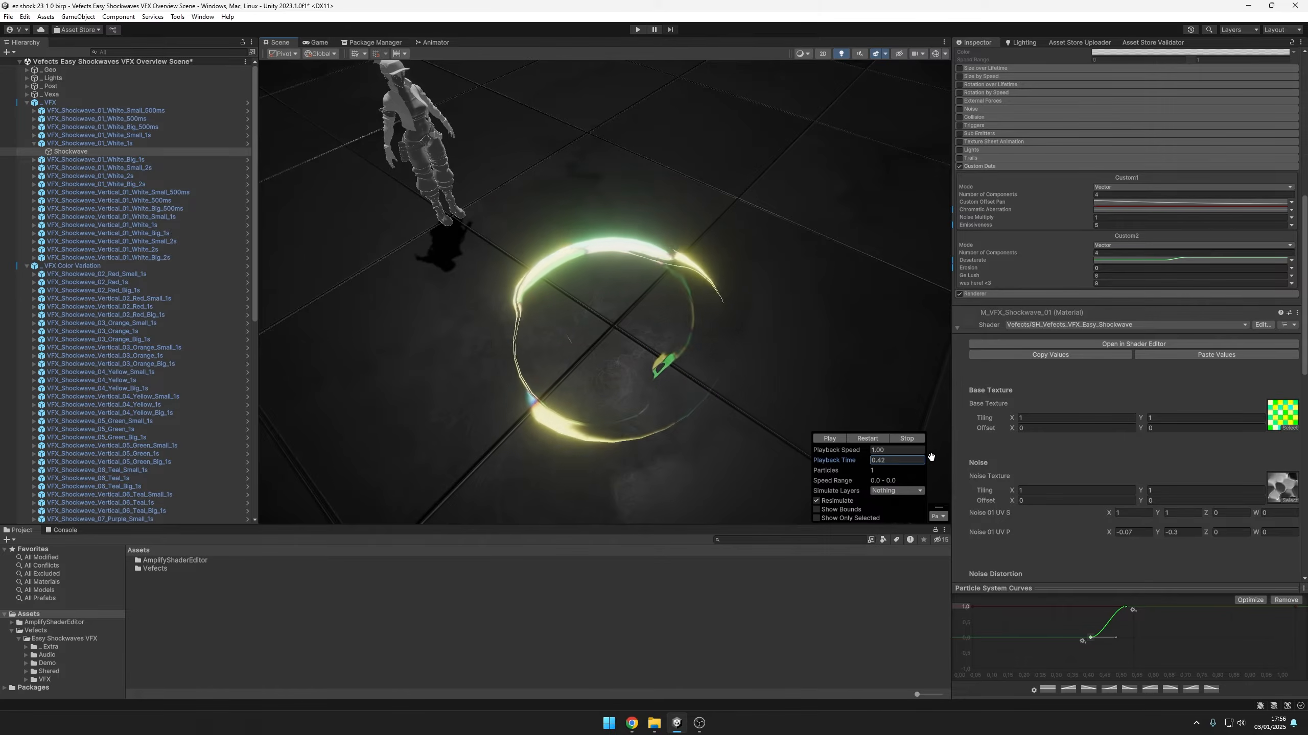
pyautogui.moveTo(1126, 608); pyautogui.dragTo(1100, 607)
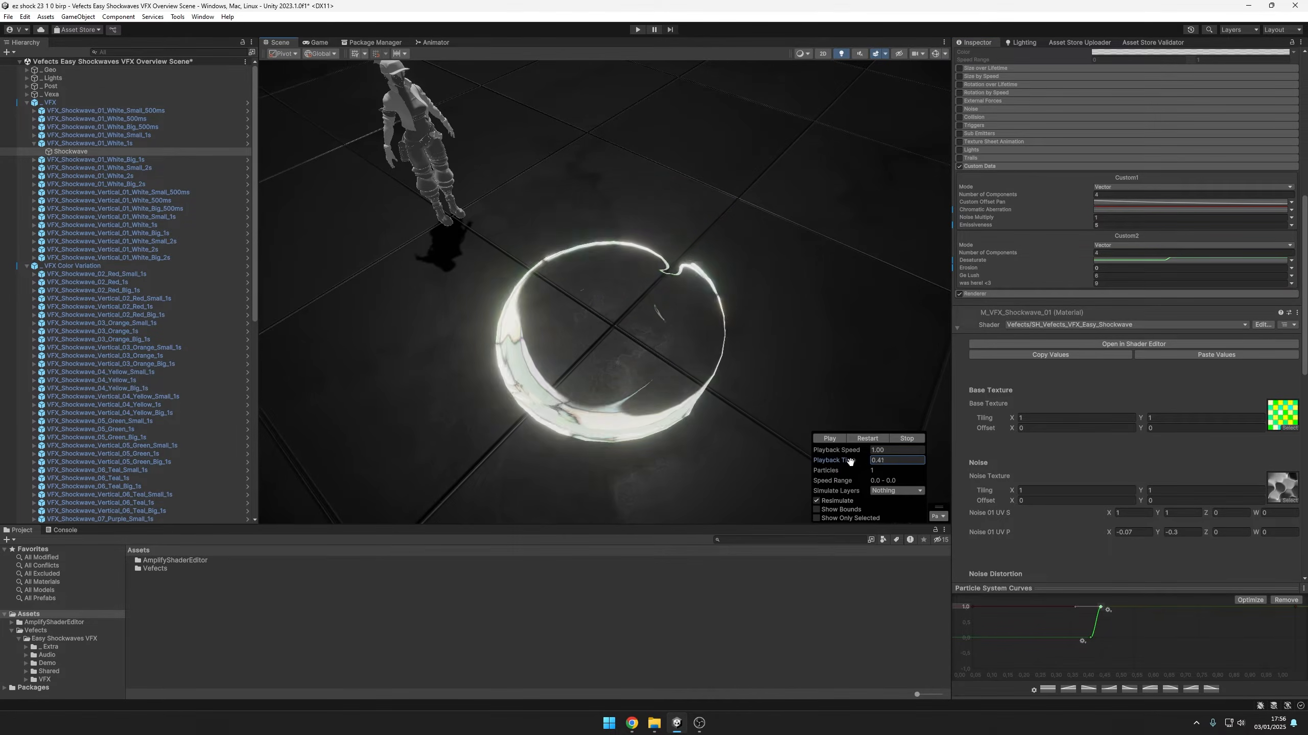
pyautogui.moveTo(812, 462); pyautogui.dragTo(787, 458)
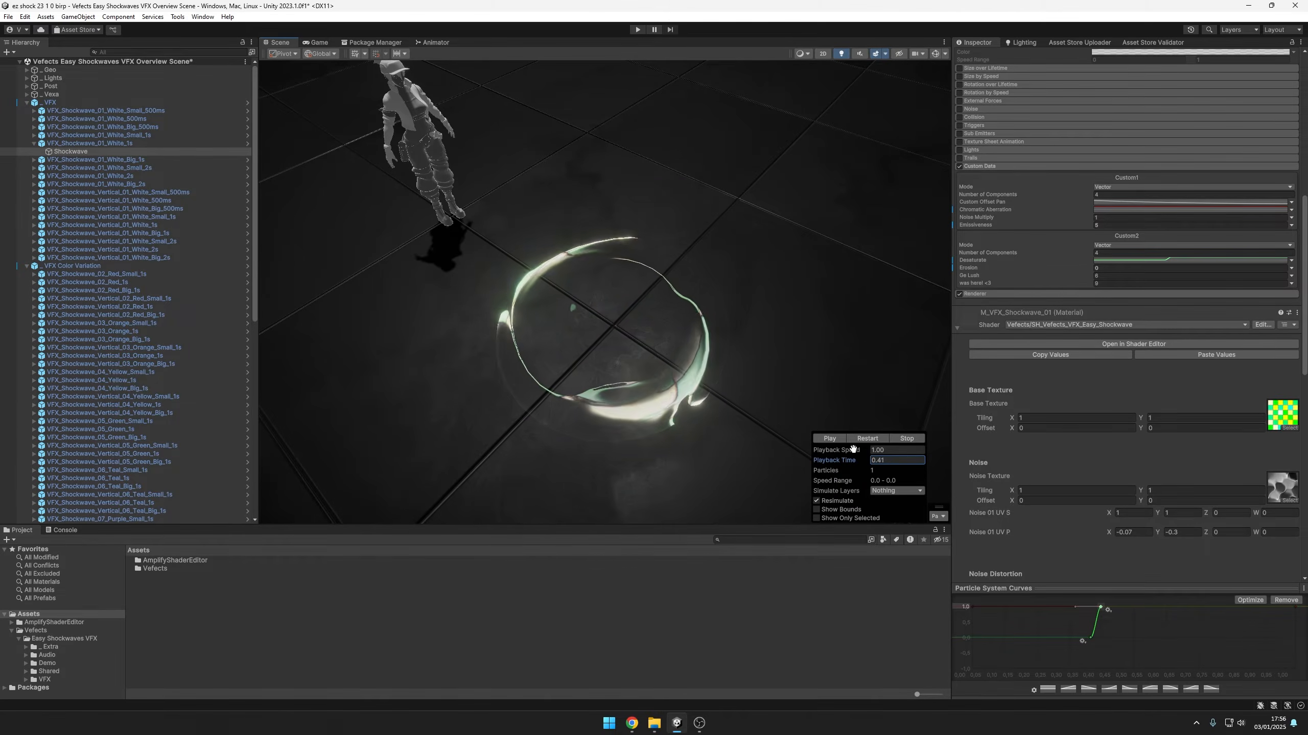
# Set the Color over Lifetime gradient to the pink-to-dark-red preset and close the Gradient Editor
pyautogui.scroll(5, 1093, 323)
pyautogui.click(1101, 201)
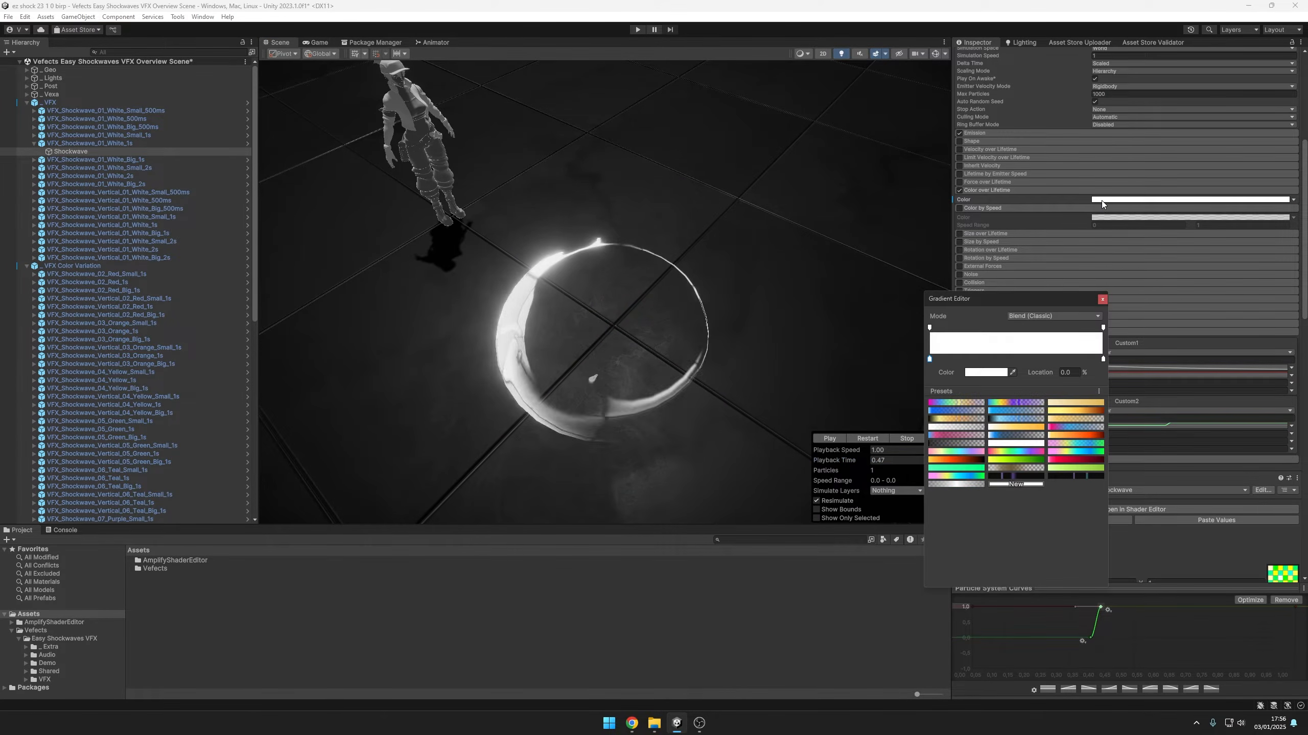
pyautogui.click(1060, 461)
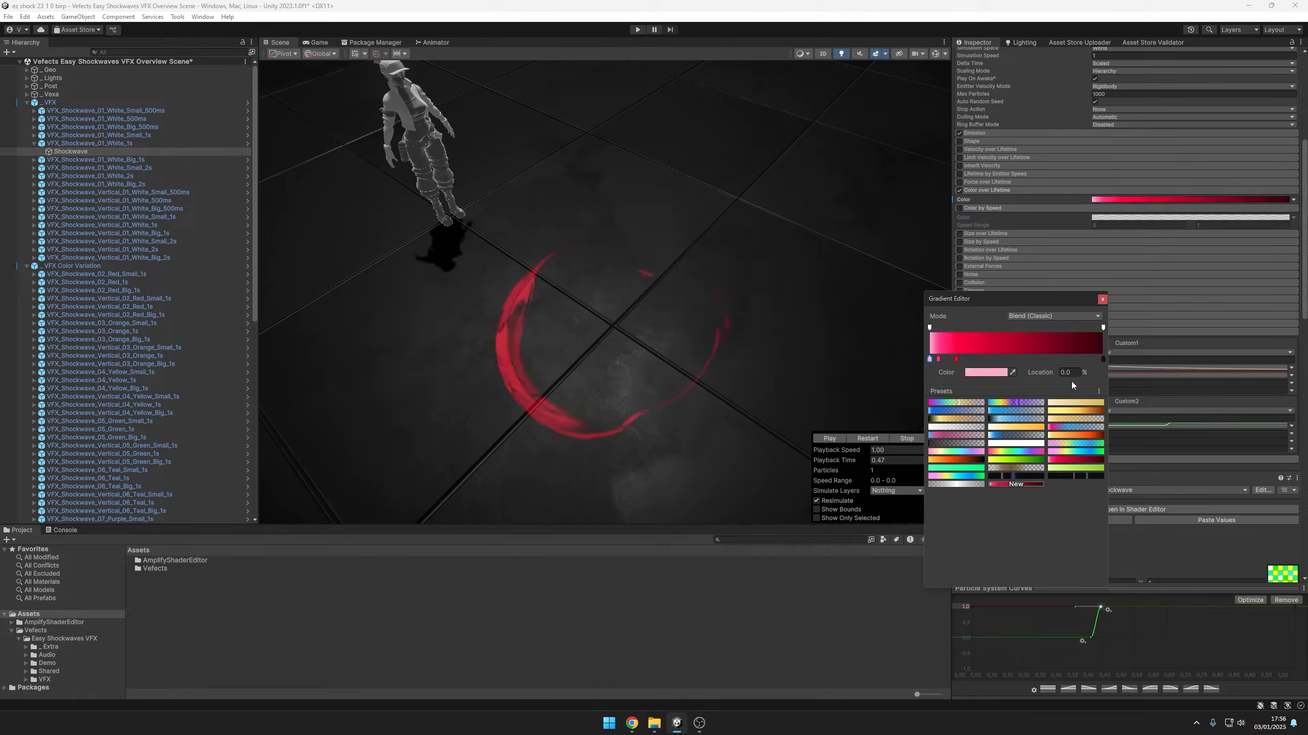
pyautogui.click(1102, 299)
# Lower the Desaturate curve's end key to near 0 around 0.6 of the lifetime and scrub the playback time to preview it
pyautogui.scroll(-3, 1067, 317)
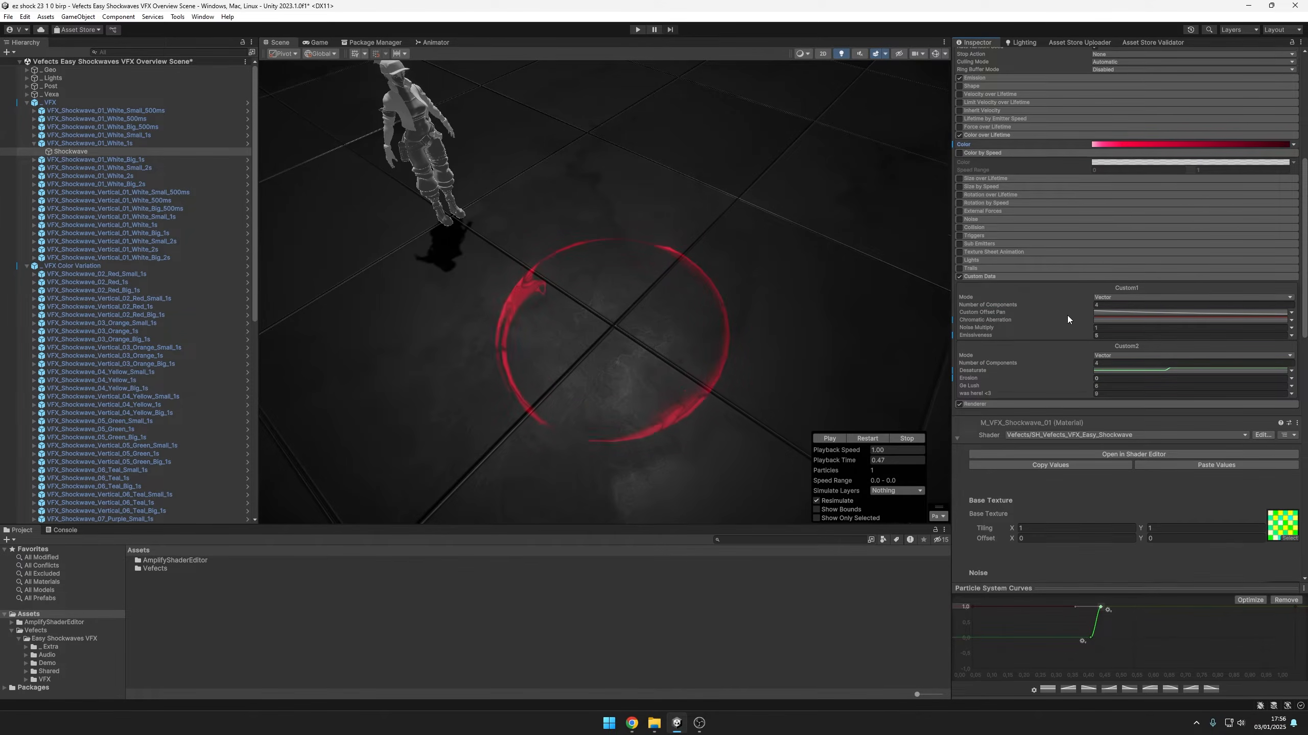
pyautogui.moveTo(1099, 608); pyautogui.dragTo(1156, 637)
pyautogui.click(854, 460)
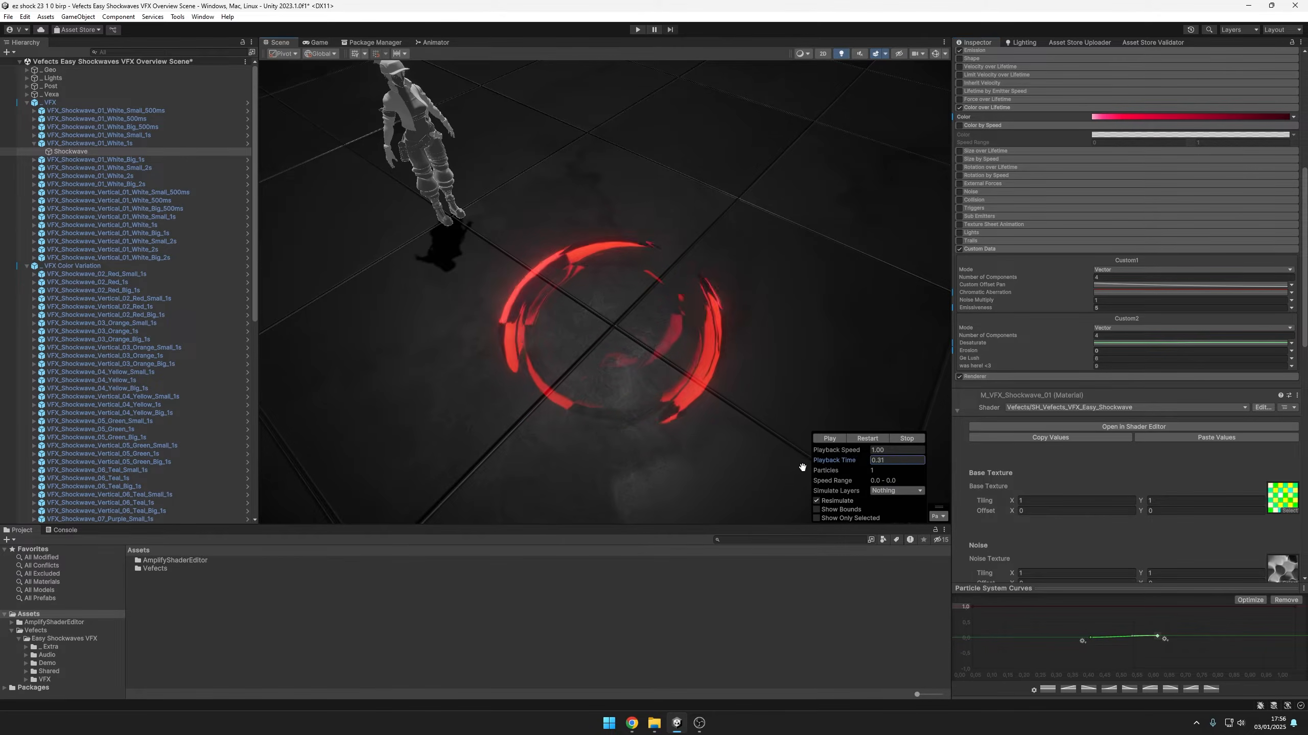
pyautogui.moveTo(770, 468); pyautogui.dragTo(914, 466)
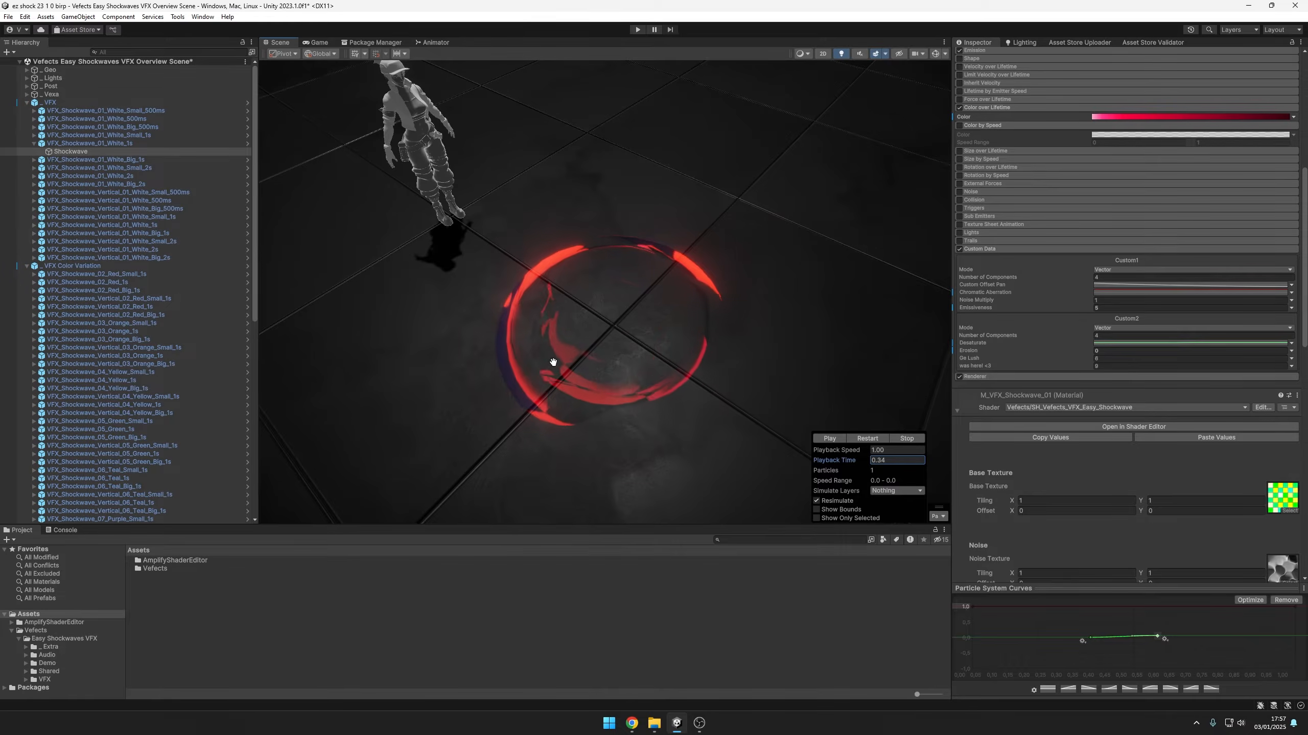
# Move the Desaturate key to 1 ahead of the other key for a steep drop to 0, and scrub the playback time
pyautogui.moveTo(1159, 637); pyautogui.dragTo(1077, 589)
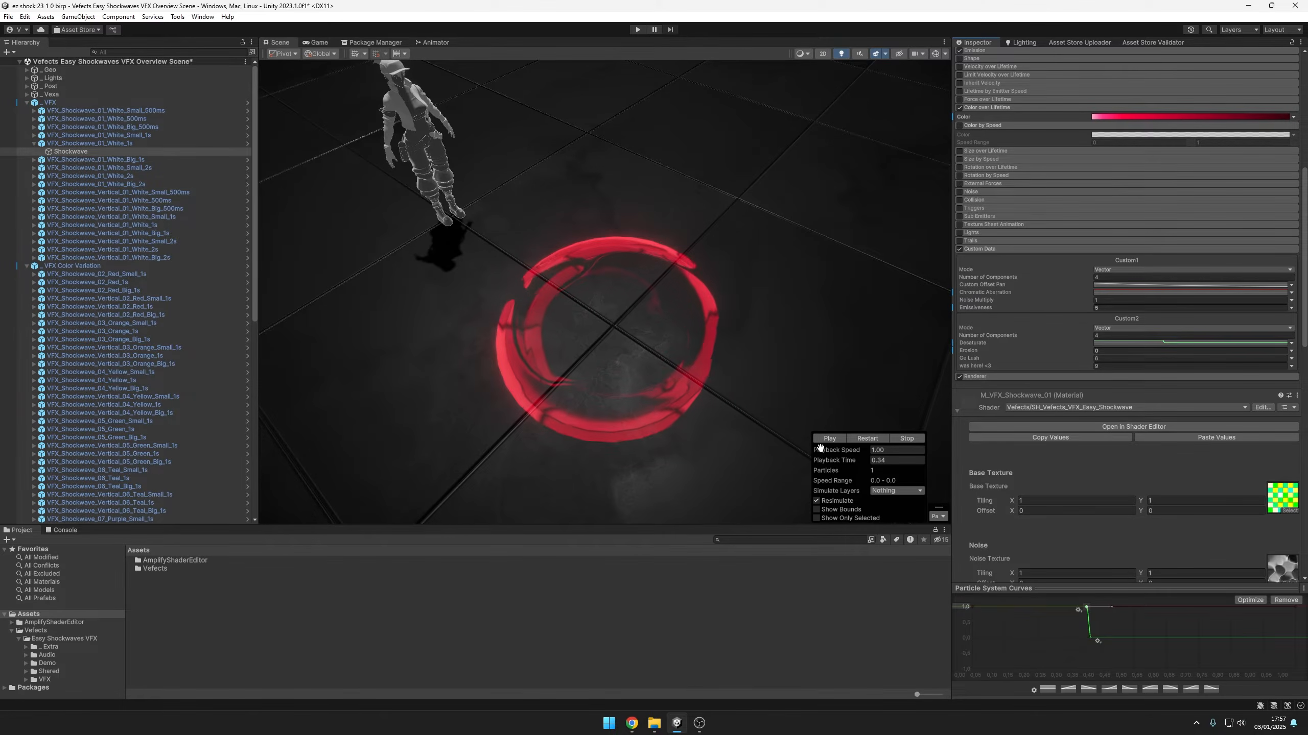
pyautogui.moveTo(839, 460); pyautogui.dragTo(801, 465)
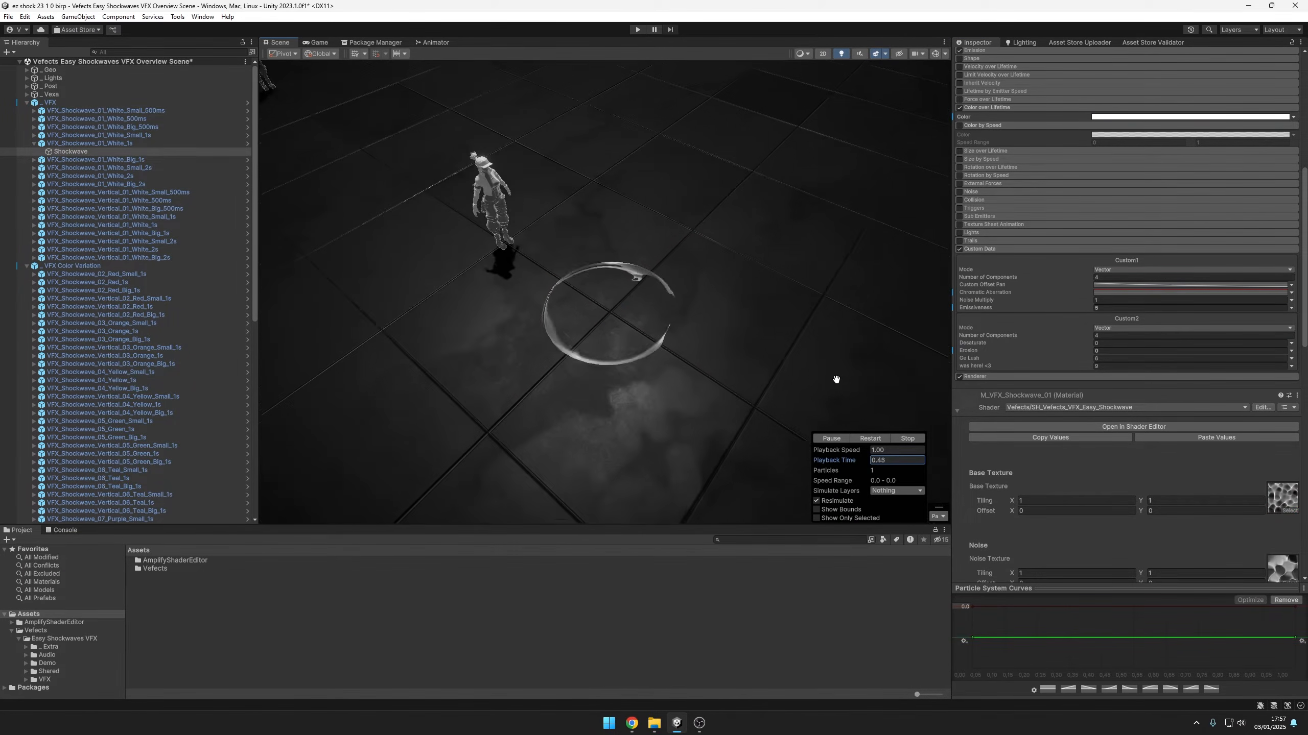
# Preview VFX_Shockwave_Vertical_01_White_1s and VFX_Shockwave_Vertical_01_White_Big_1s beside the character from a lower viewing angle
pyautogui.scroll(-1, 836, 379)
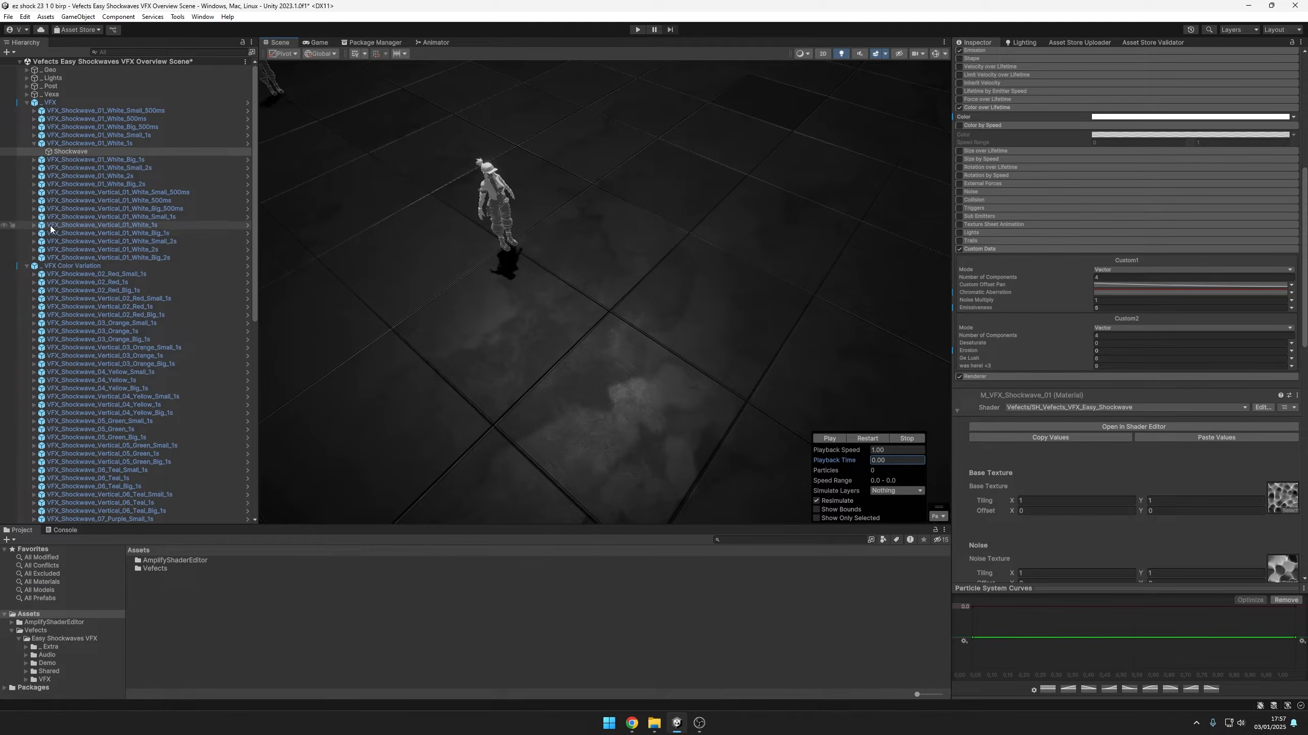
pyautogui.click(120, 225)
pyautogui.click(94, 233)
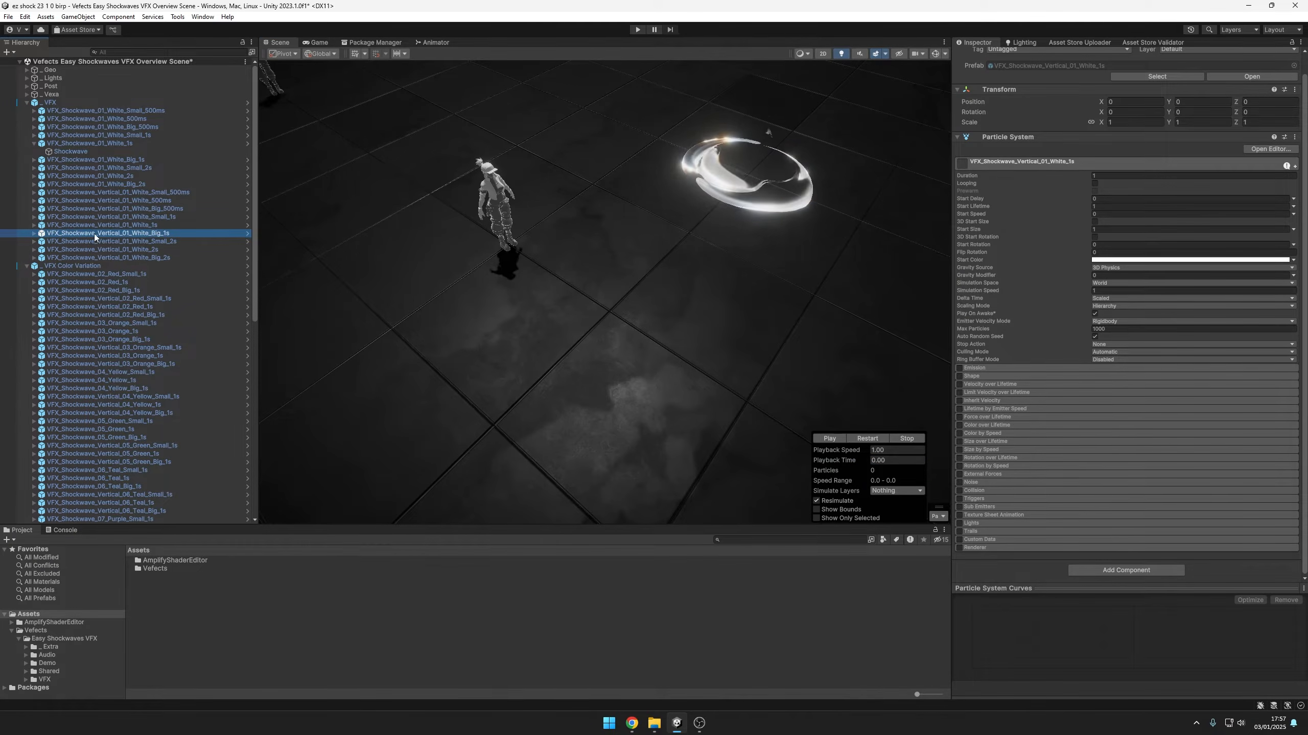
pyautogui.keyDown('alt'); pyautogui.moveTo(533, 262); pyautogui.dragTo(554, 248); pyautogui.keyUp('alt')
pyautogui.moveTo(730, 182); pyautogui.dragTo(762, 281, button='middle')
pyautogui.keyDown('alt'); pyautogui.moveTo(762, 280); pyautogui.dragTo(782, 245); pyautogui.keyUp('alt')
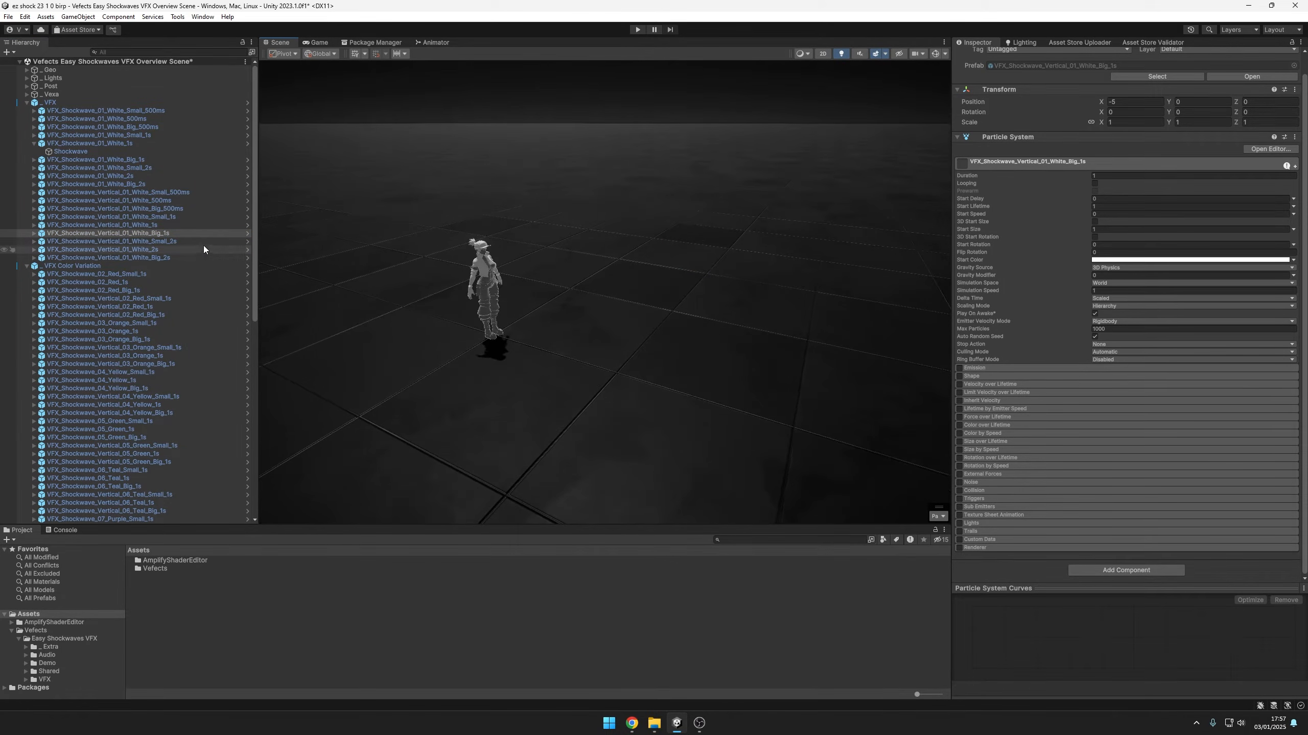
# Rotate VFX_Shockwave_Vertical_01_White_1s about 180 degrees around the X axis
pyautogui.click(178, 225)
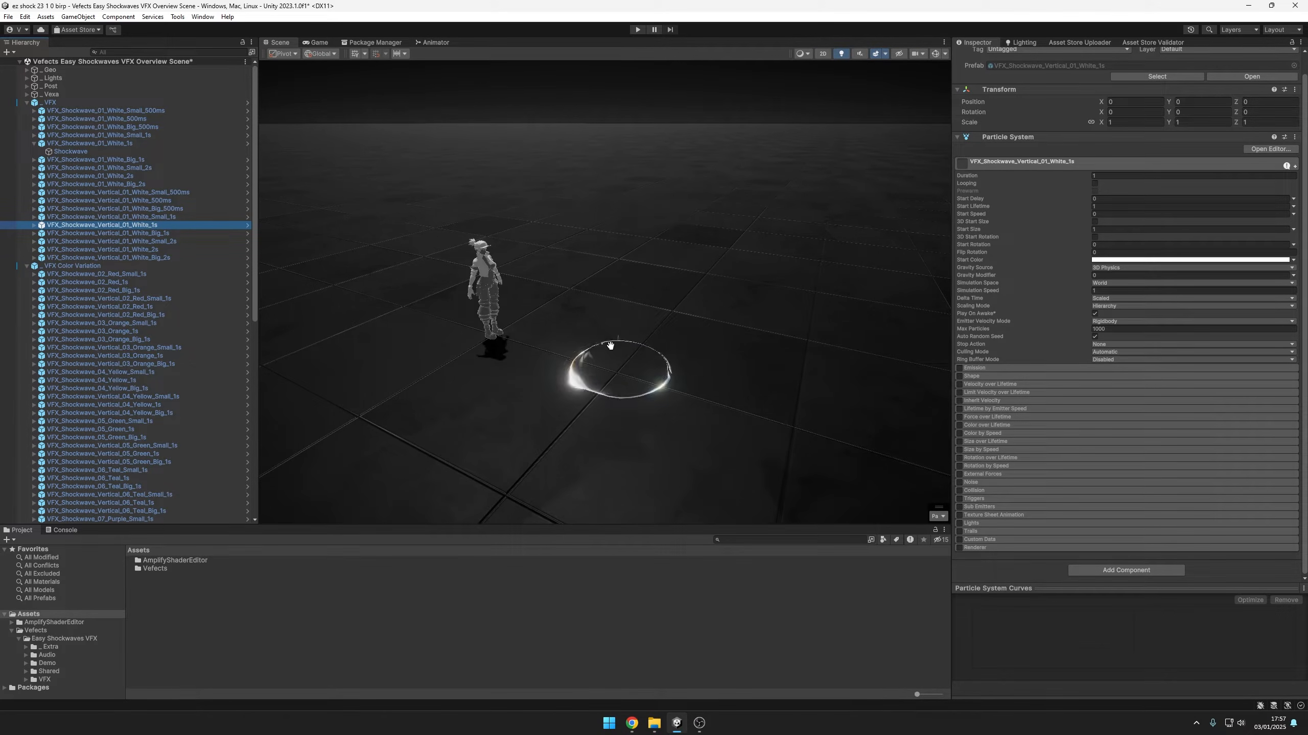
pyautogui.press('w')
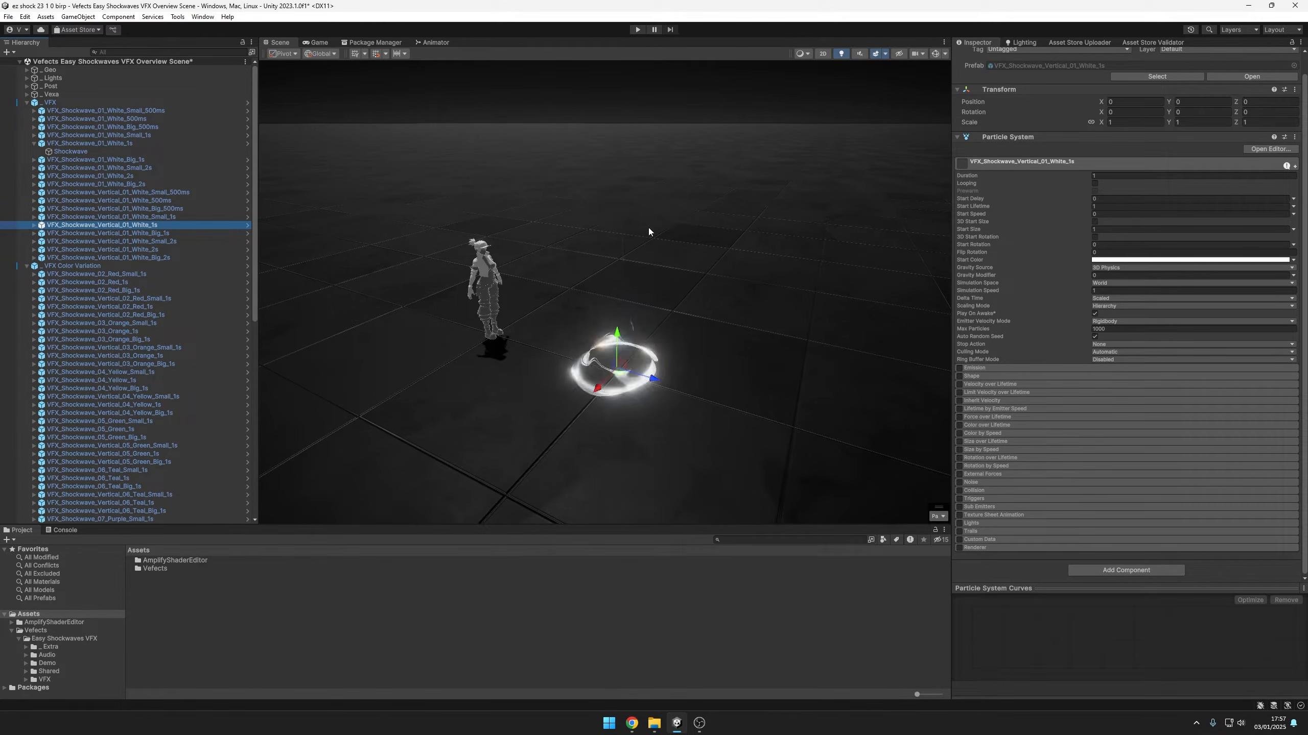
pyautogui.press('e')
pyautogui.moveTo(646, 362); pyautogui.dragTo(832, 409)
# Move the flipped shockwave up to the character, to about Y 1.66 and Z -2.57
pyautogui.press('w')
pyautogui.moveTo(617, 335); pyautogui.dragTo(615, 217)
pyautogui.moveTo(661, 259); pyautogui.dragTo(681, 312)
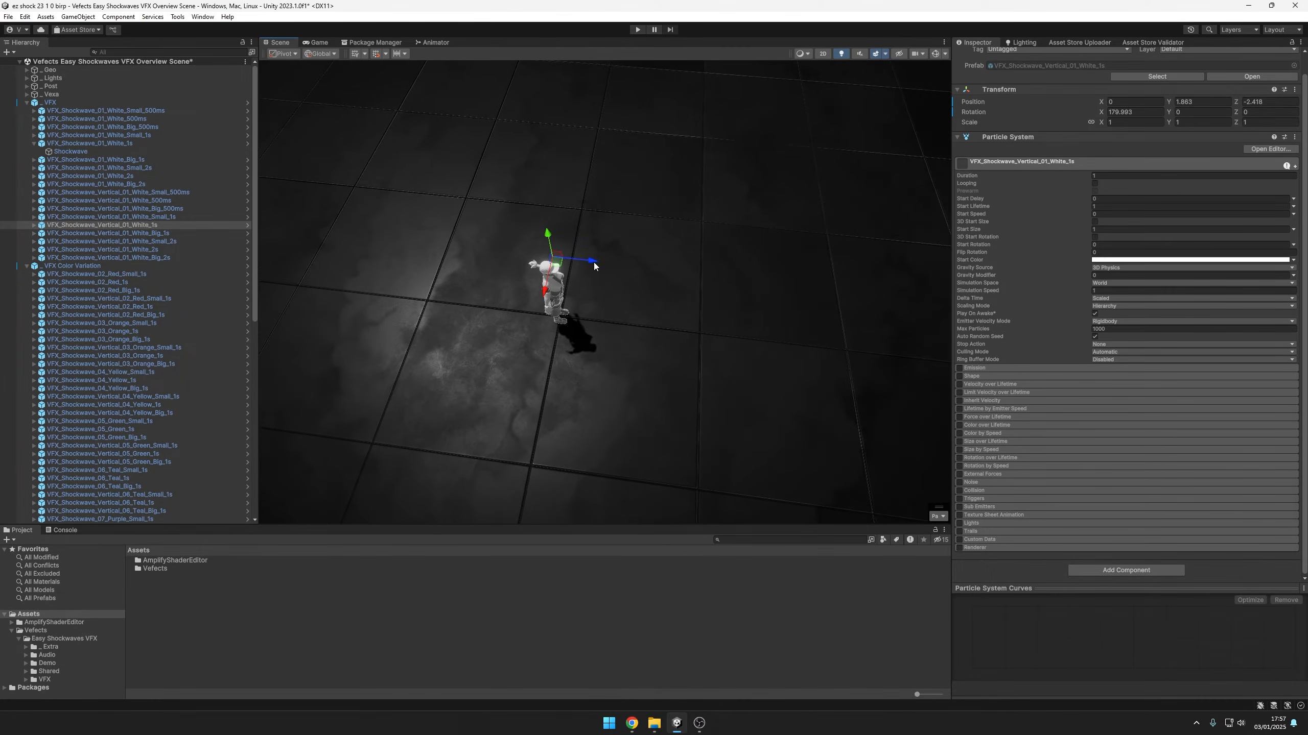
pyautogui.moveTo(593, 264); pyautogui.dragTo(589, 163)
pyautogui.moveTo(722, 284); pyautogui.dragTo(759, 319, button='middle')
pyautogui.moveTo(632, 250); pyautogui.dragTo(626, 251)
pyautogui.scroll(3, 710, 314)
pyautogui.moveTo(806, 345); pyautogui.dragTo(819, 348, button='middle')
# Replay the flipped vertical shockwave at the character several times and examine it from different angles
pyautogui.press('q')
pyautogui.press(',')
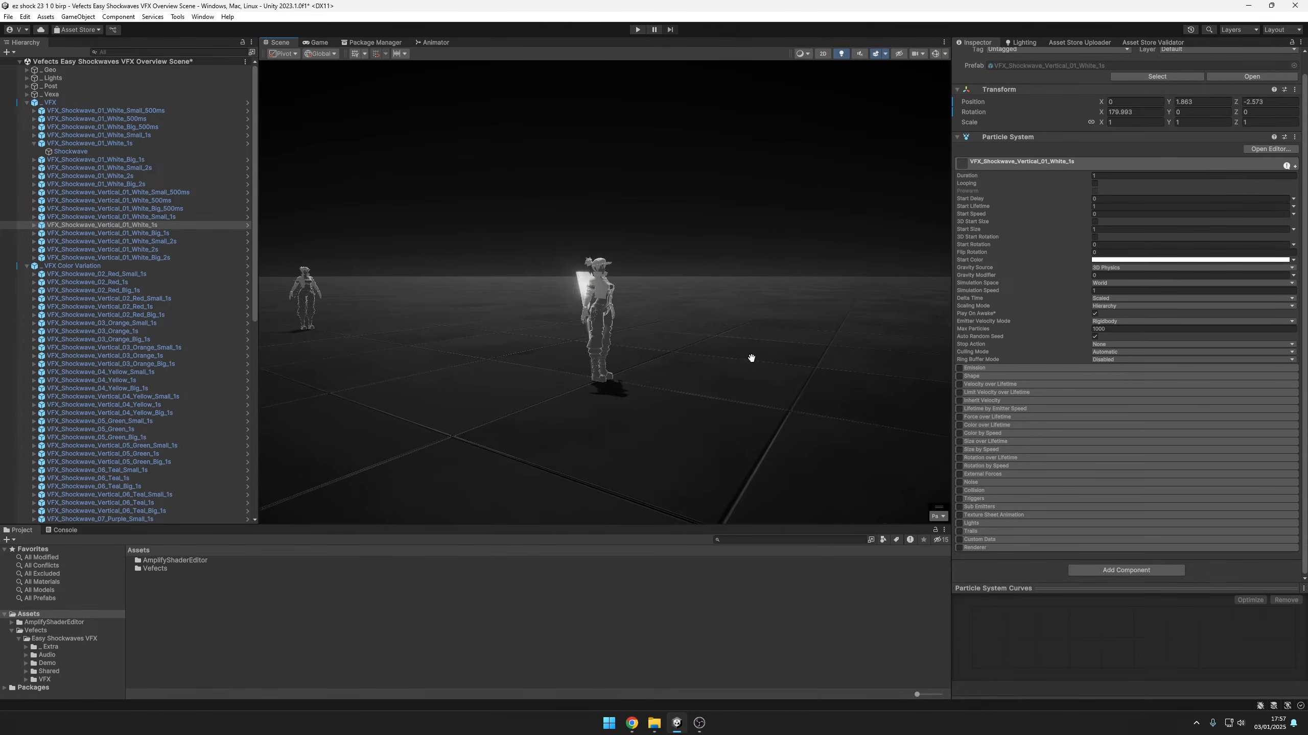
pyautogui.press('.')
pyautogui.press(',')
pyautogui.keyDown('alt'); pyautogui.moveTo(719, 371); pyautogui.dragTo(682, 320); pyautogui.keyUp('alt')
pyautogui.press('.')
pyautogui.press(',')
pyautogui.press('.')
pyautogui.press(',')
# Raise the flipped vertical shockwave higher above the character and replay it repeatedly to check the placement
pyautogui.press('w')
pyautogui.moveTo(592, 199); pyautogui.dragTo(595, 110)
pyautogui.press('.')
pyautogui.press(',')
pyautogui.moveTo(731, 260)
pyautogui.keyDown('alt'); pyautogui.mouseDown()
pyautogui.moveTo(742, 263)
pyautogui.moveTo(707, 253)
pyautogui.mouseUp(); pyautogui.keyUp('alt')
pyautogui.press('.')
pyautogui.press(',')
pyautogui.moveTo(634, 157); pyautogui.dragTo(637, 155)
pyautogui.press('q')
pyautogui.press('.')
pyautogui.press(',')
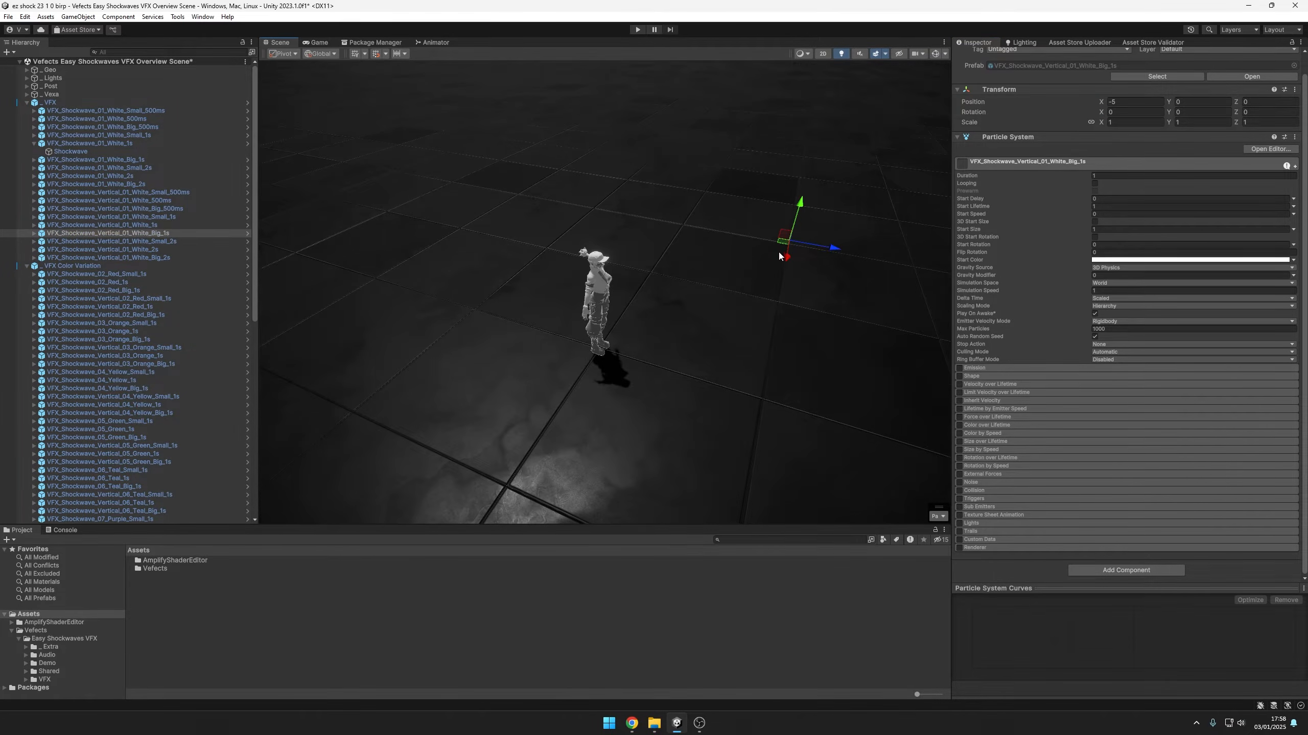
# Move VFX_Shockwave_Vertical_01_White_Big_1s to the character's feet, at about X 0.07 and Z -2.46
pyautogui.moveTo(779, 248); pyautogui.dragTo(584, 353)
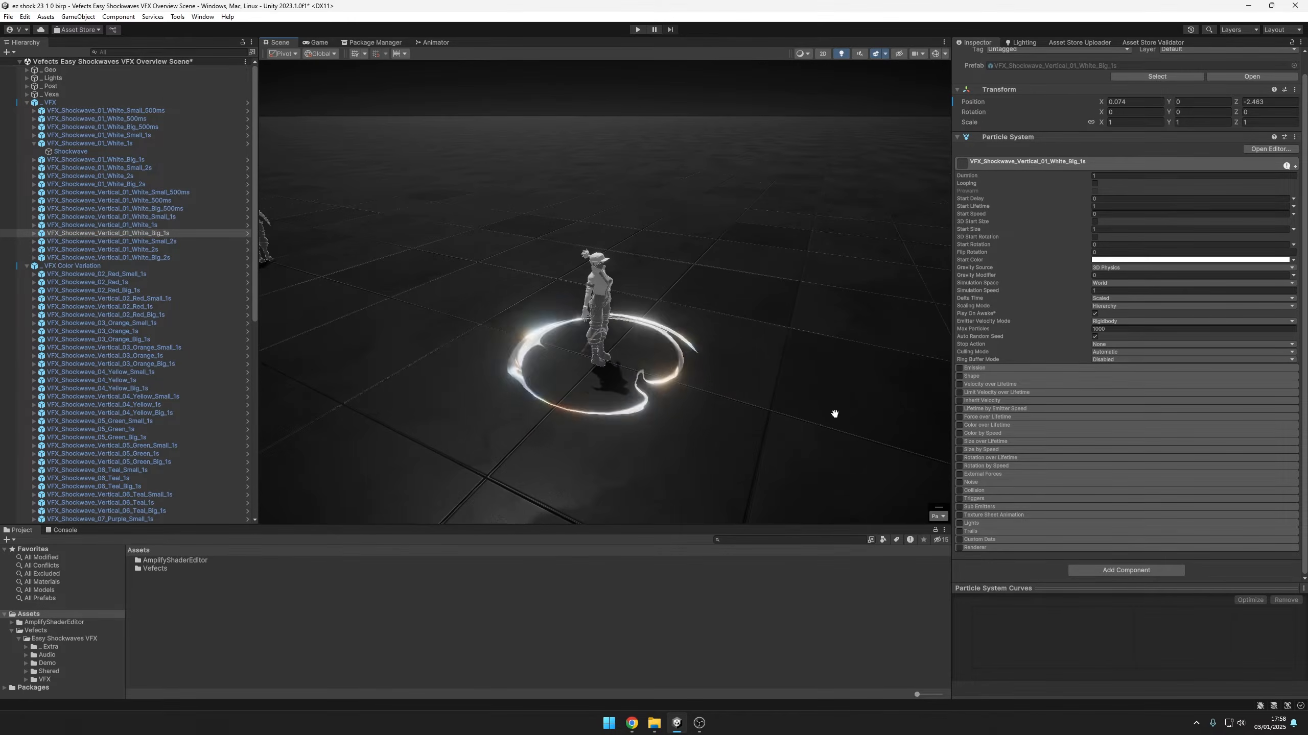
pyautogui.keyDown('alt'); pyautogui.moveTo(834, 414); pyautogui.dragTo(815, 372); pyautogui.keyUp('alt')
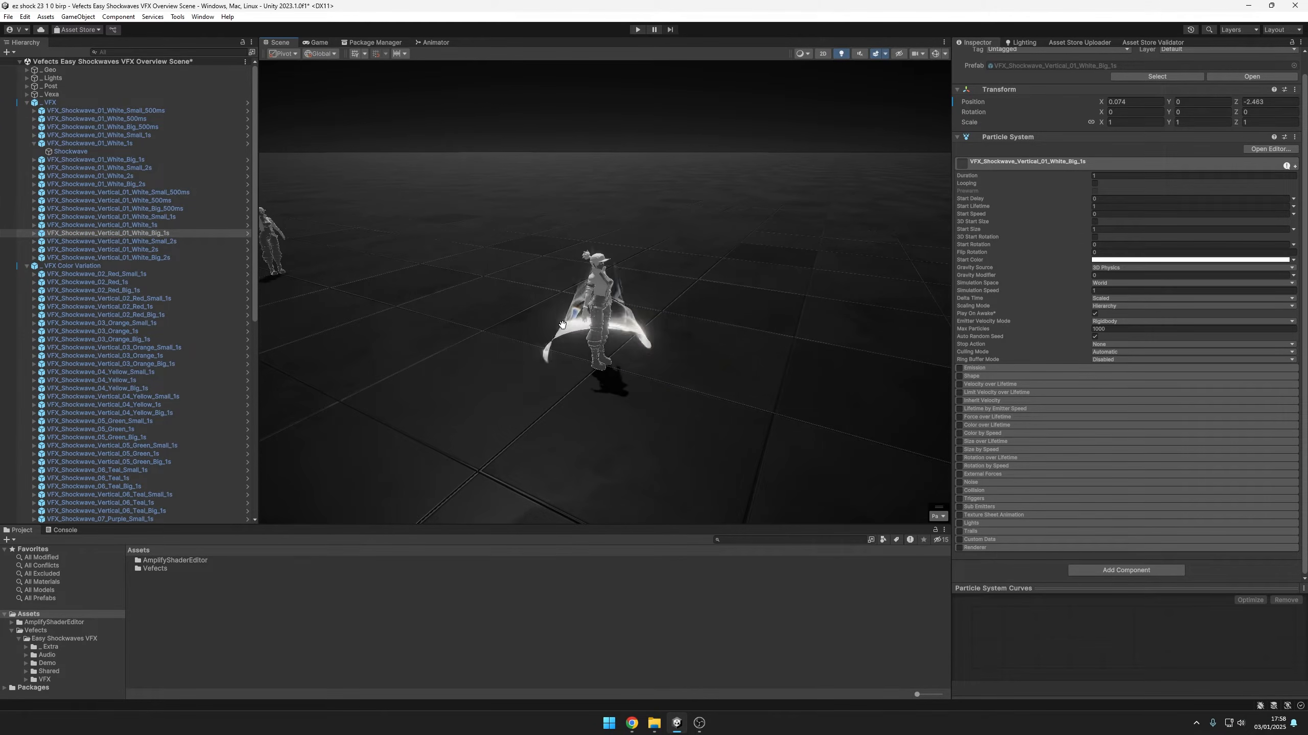
# Open the Renderer settings of the big vertical effect's Shockwave Vertical child and locate its assigned mesh in the project
pyautogui.click(34, 233)
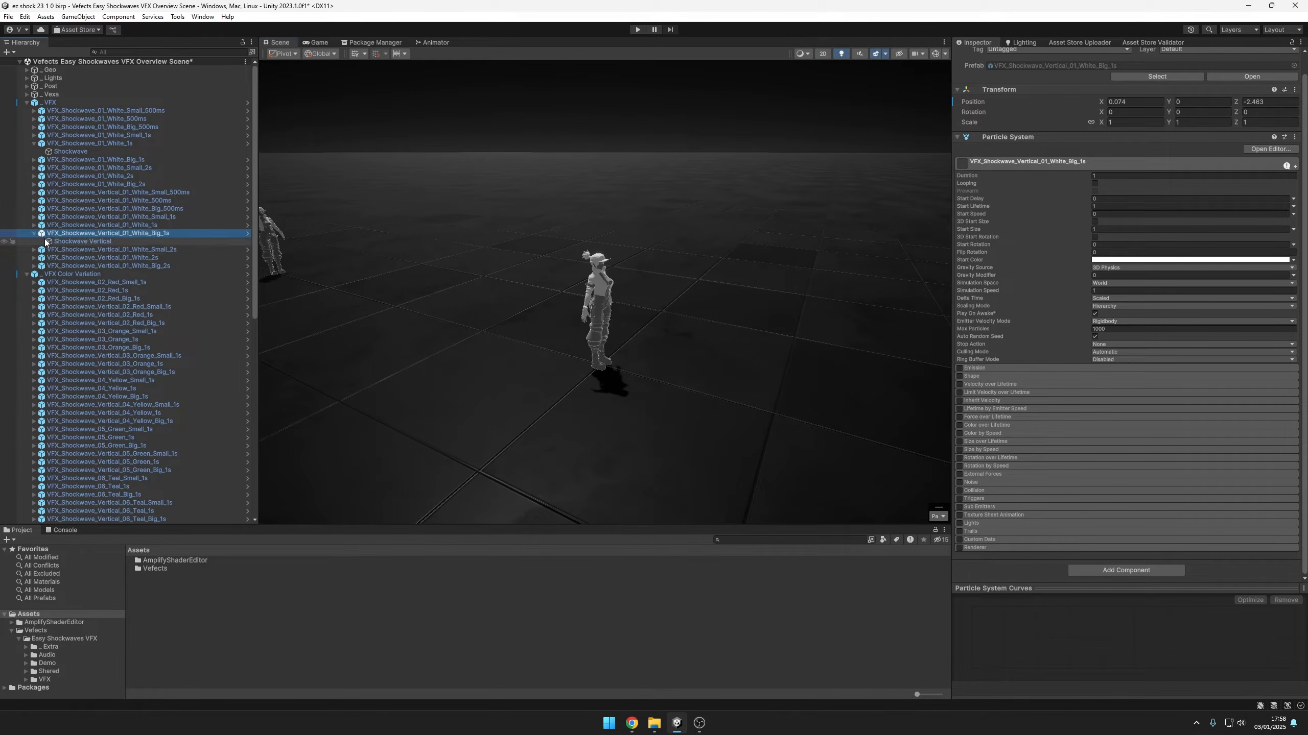
pyautogui.click(83, 242)
pyautogui.scroll(-5, 1019, 405)
pyautogui.click(983, 336)
pyautogui.click(985, 333)
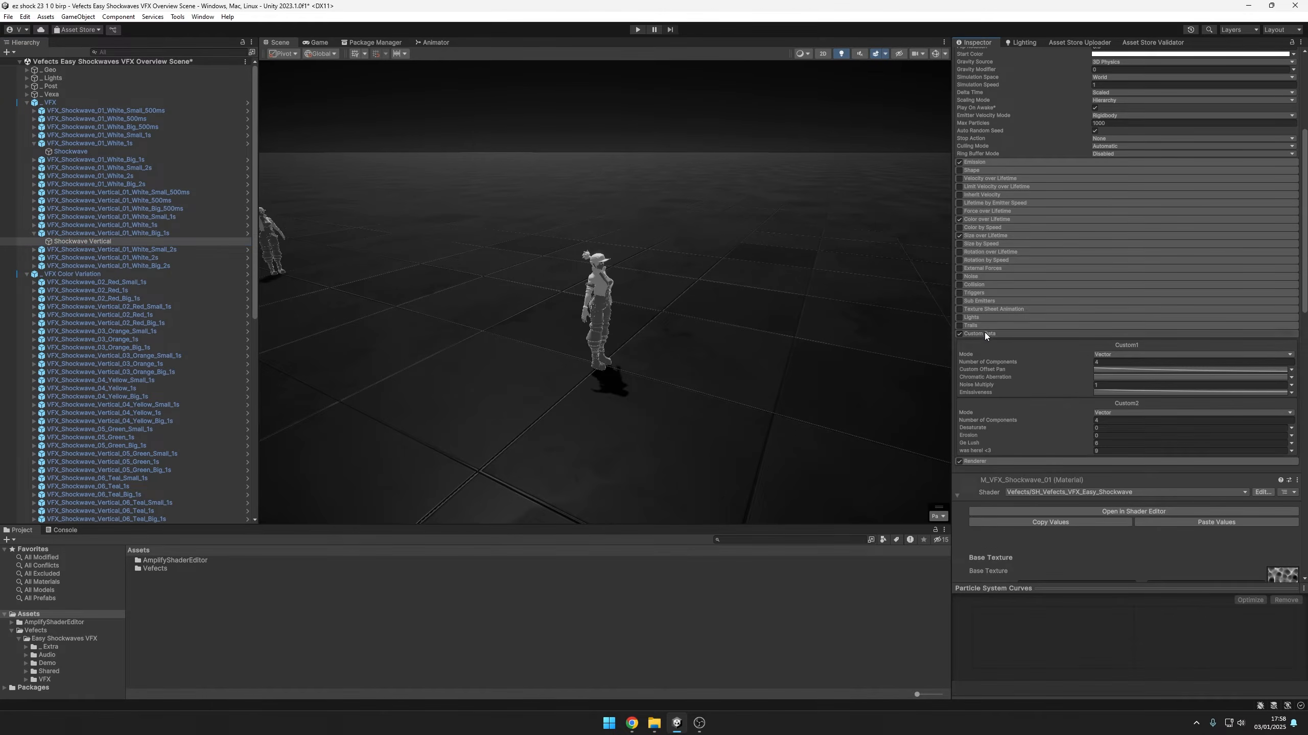
pyautogui.click(989, 343)
pyautogui.click(1166, 366)
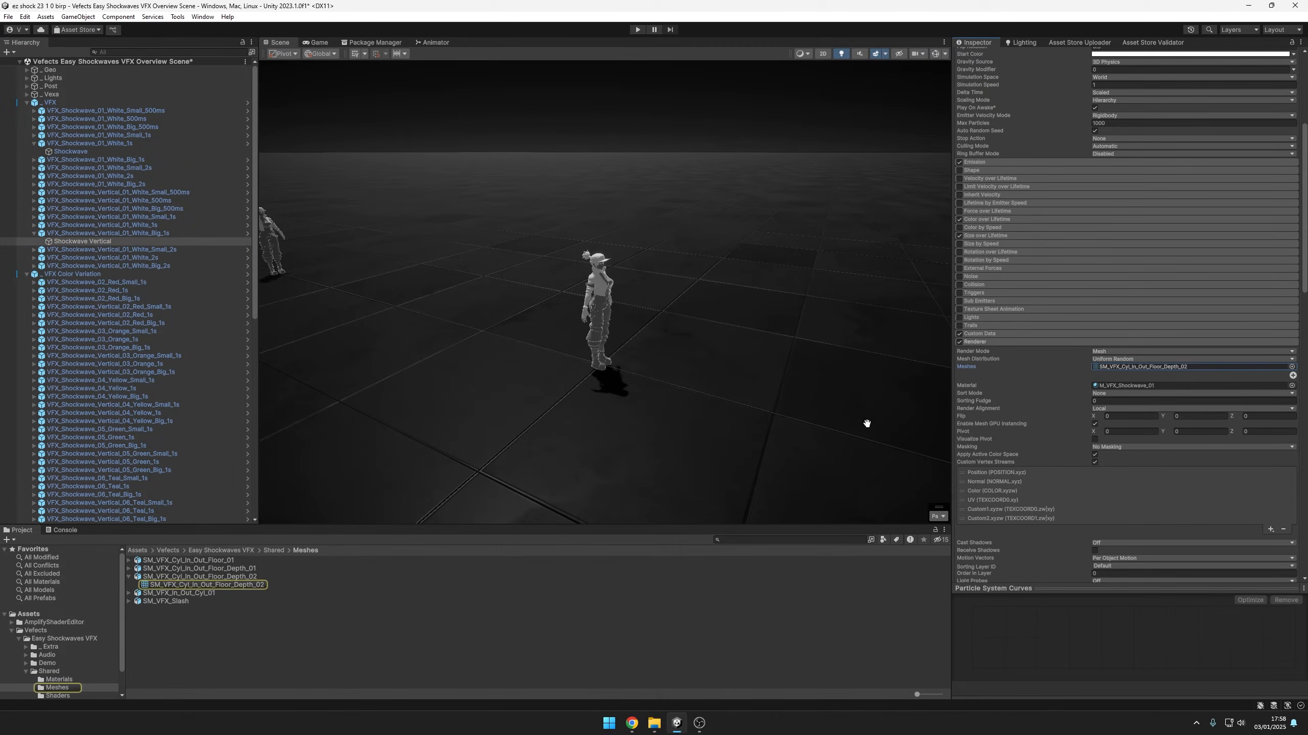
# Inspect the SM_VFX_Cyl_In_Out_Floor_Depth_02 mesh in an enlarged preview, rotating it to see its shape
pyautogui.click(254, 586)
pyautogui.moveTo(1032, 588); pyautogui.dragTo(1031, 299)
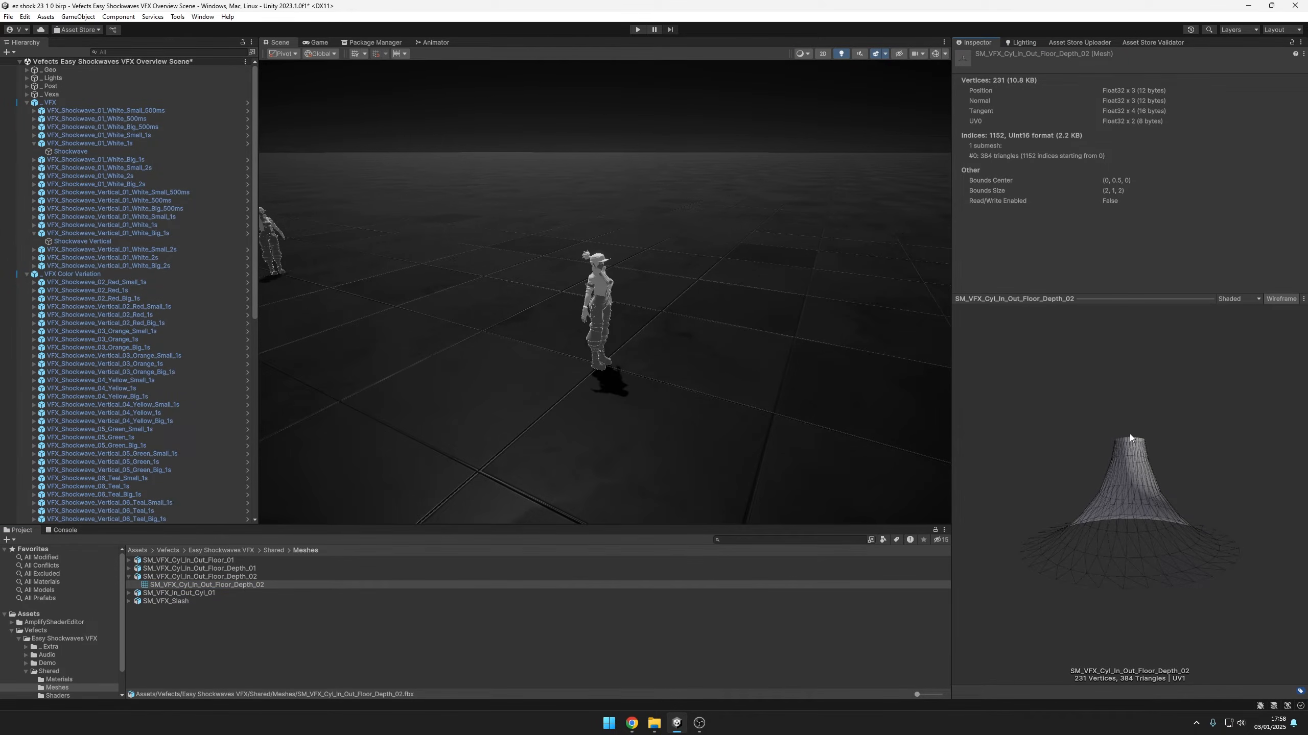
pyautogui.moveTo(1130, 593); pyautogui.dragTo(1137, 566)
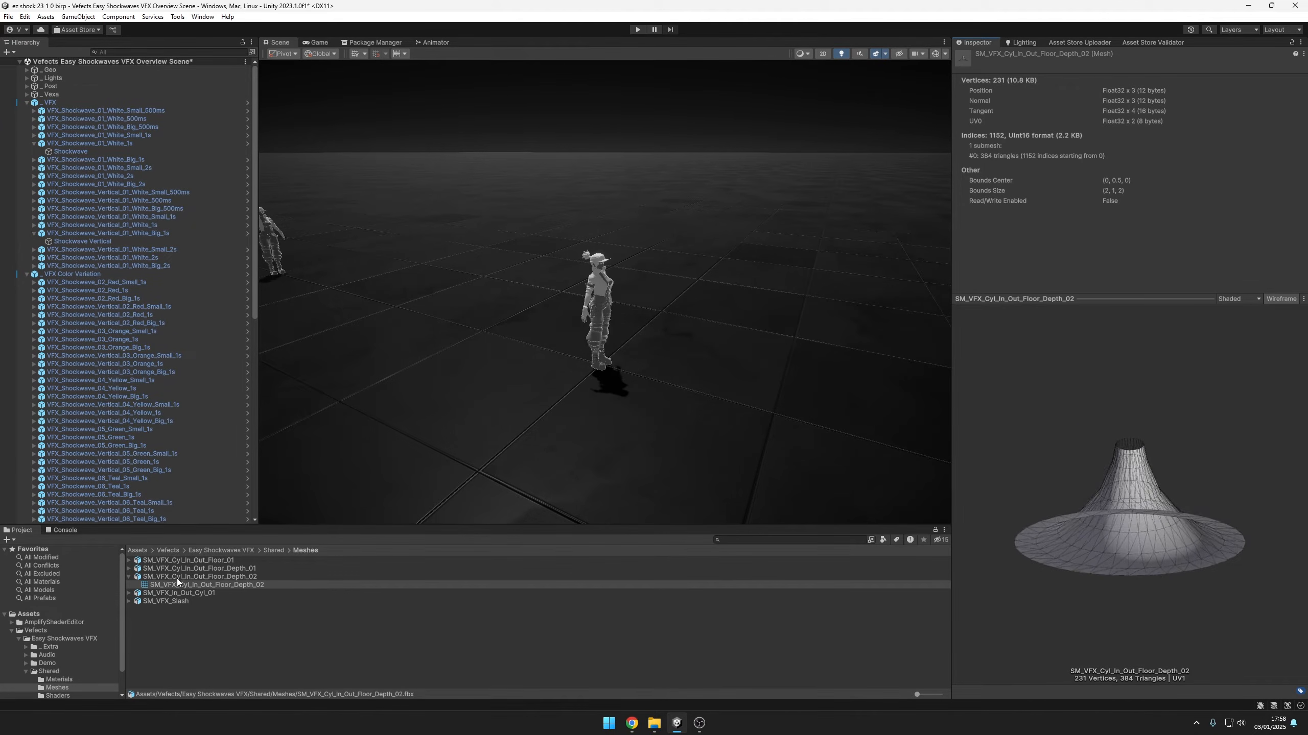
# Compare the SM_VFX_In_Out_Cyl_01 and SM_VFX_Cyl_In_Out_Floor_01 meshes in the rotating preview
pyautogui.click(129, 593)
pyautogui.click(186, 601)
pyautogui.moveTo(1128, 502); pyautogui.dragTo(1104, 411)
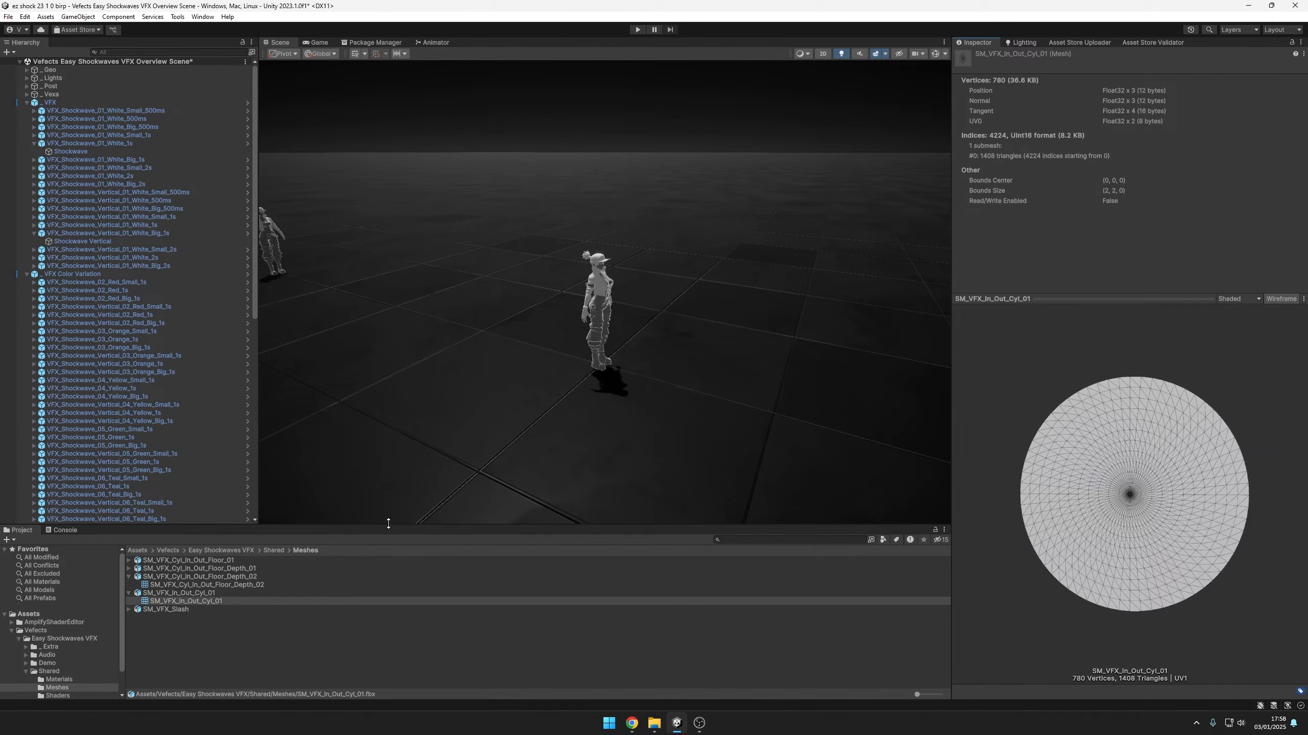
pyautogui.click(129, 560)
pyautogui.click(154, 569)
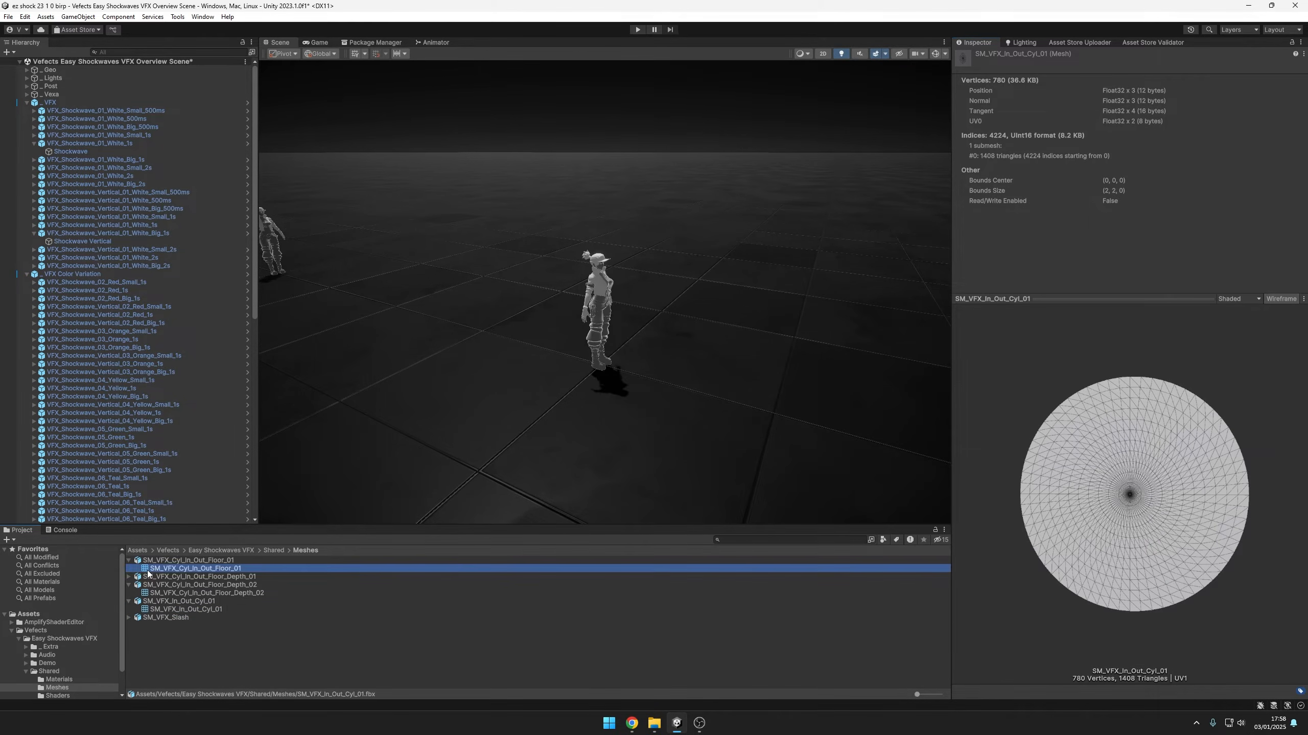
pyautogui.moveTo(1137, 596); pyautogui.dragTo(1114, 408)
# Examine the SM_VFX_Cyl_In_Out_Floor_Depth_01 mesh in the preview and reselect the Shockwave Vertical particle system
pyautogui.click(129, 576)
pyautogui.click(154, 585)
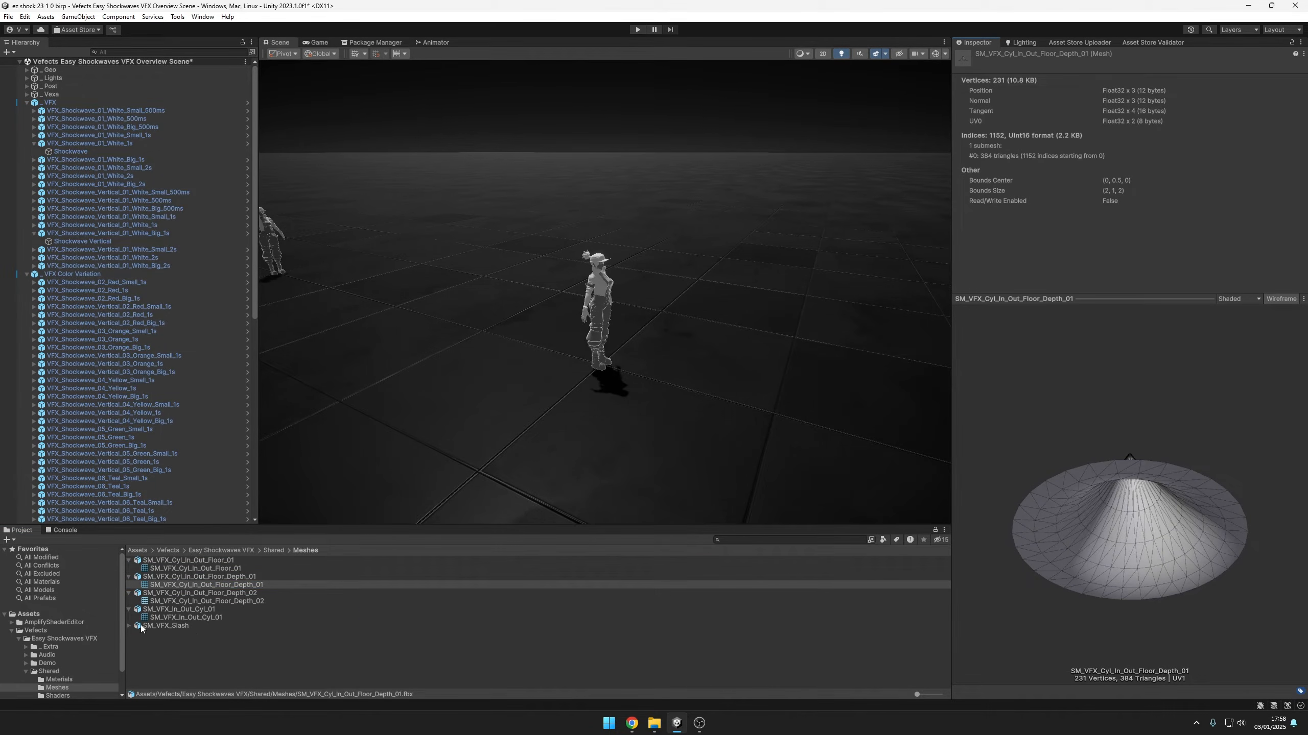
pyautogui.moveTo(1058, 485); pyautogui.dragTo(805, 362)
pyautogui.moveTo(1122, 500); pyautogui.dragTo(609, 342)
pyautogui.click(117, 241)
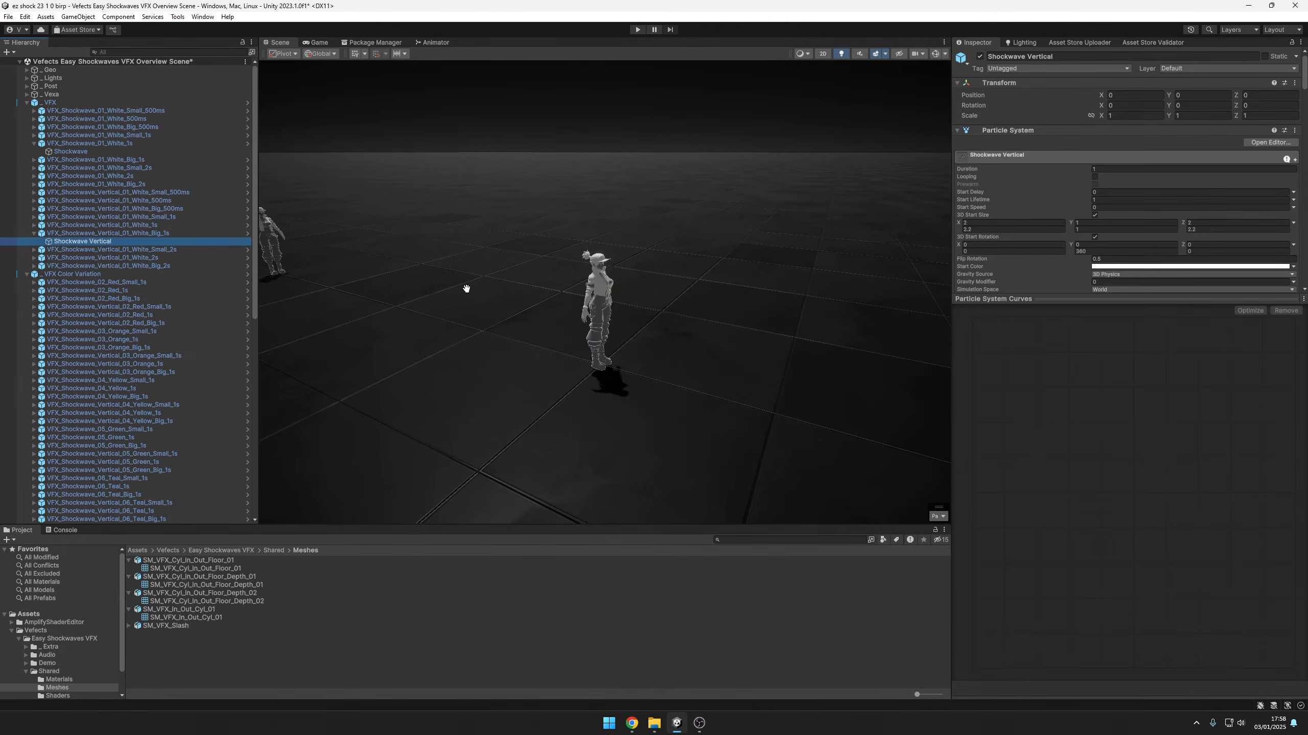
# Move VFX_Shockwave_Vertical_01_Distortion_1s and VFX_Shockwave_Vertical_01_Distortion_Big_1s onto the character, to Z about -2.44 and -2.43
pyautogui.scroll(-6, 173, 411)
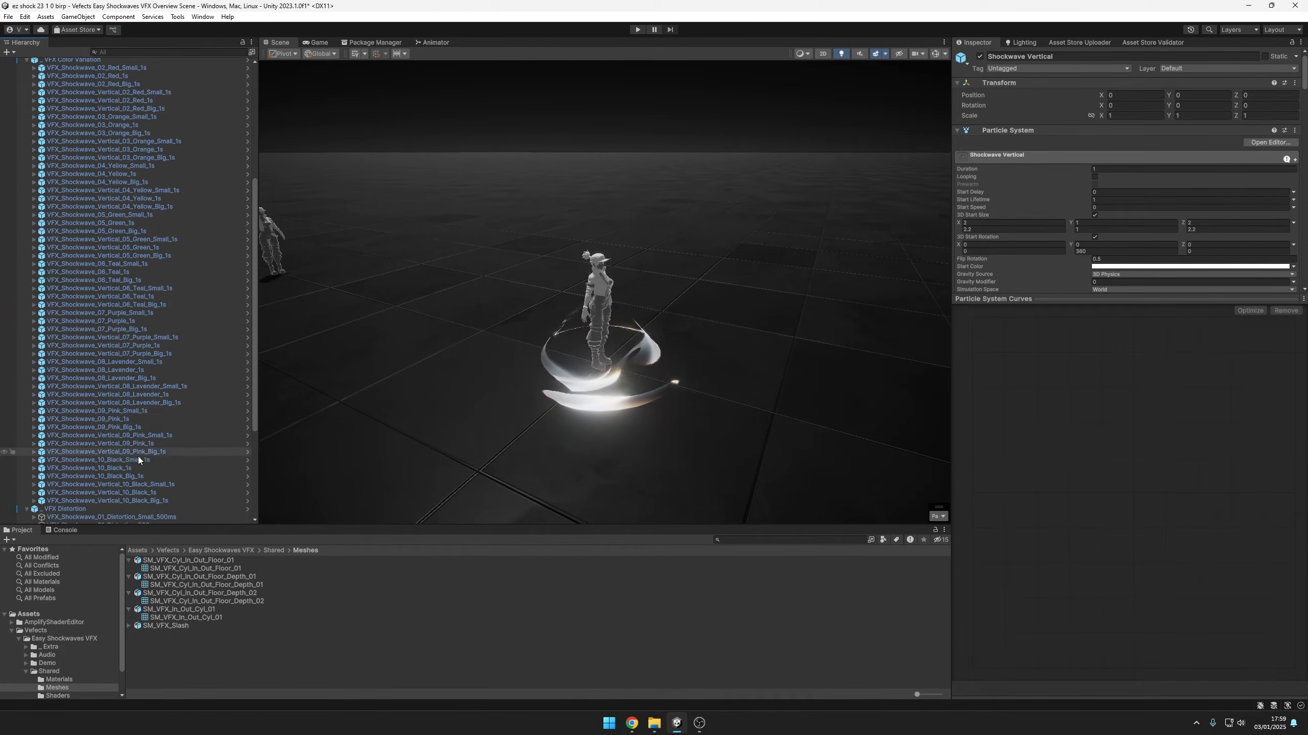
pyautogui.scroll(-6, 141, 456)
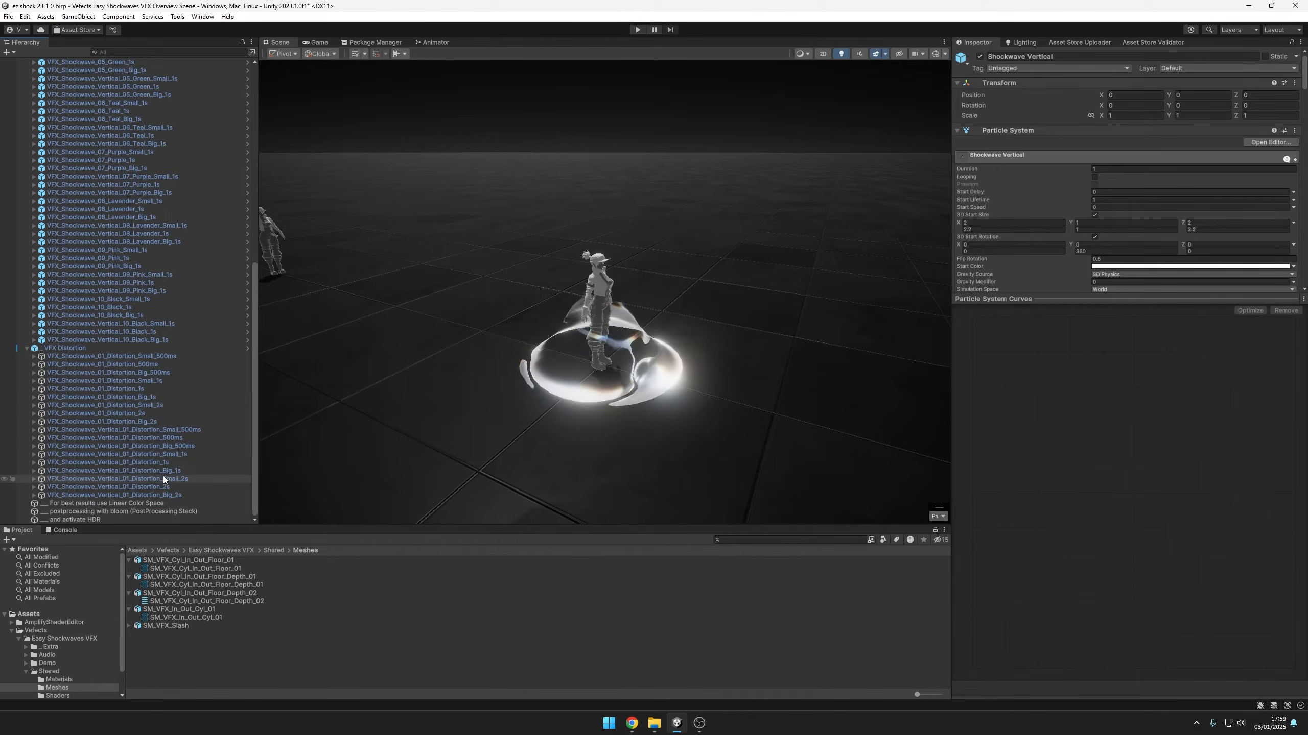
pyautogui.click(168, 463)
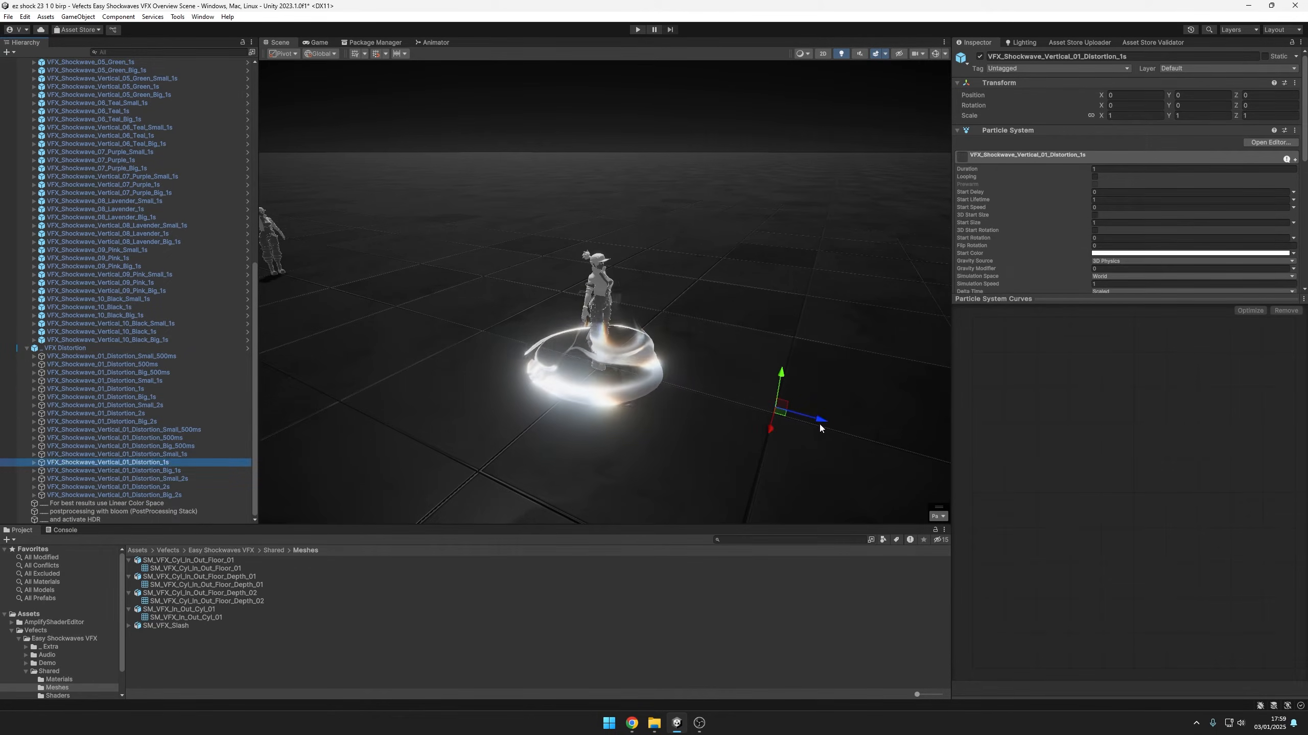
pyautogui.moveTo(636, 377); pyautogui.dragTo(640, 380)
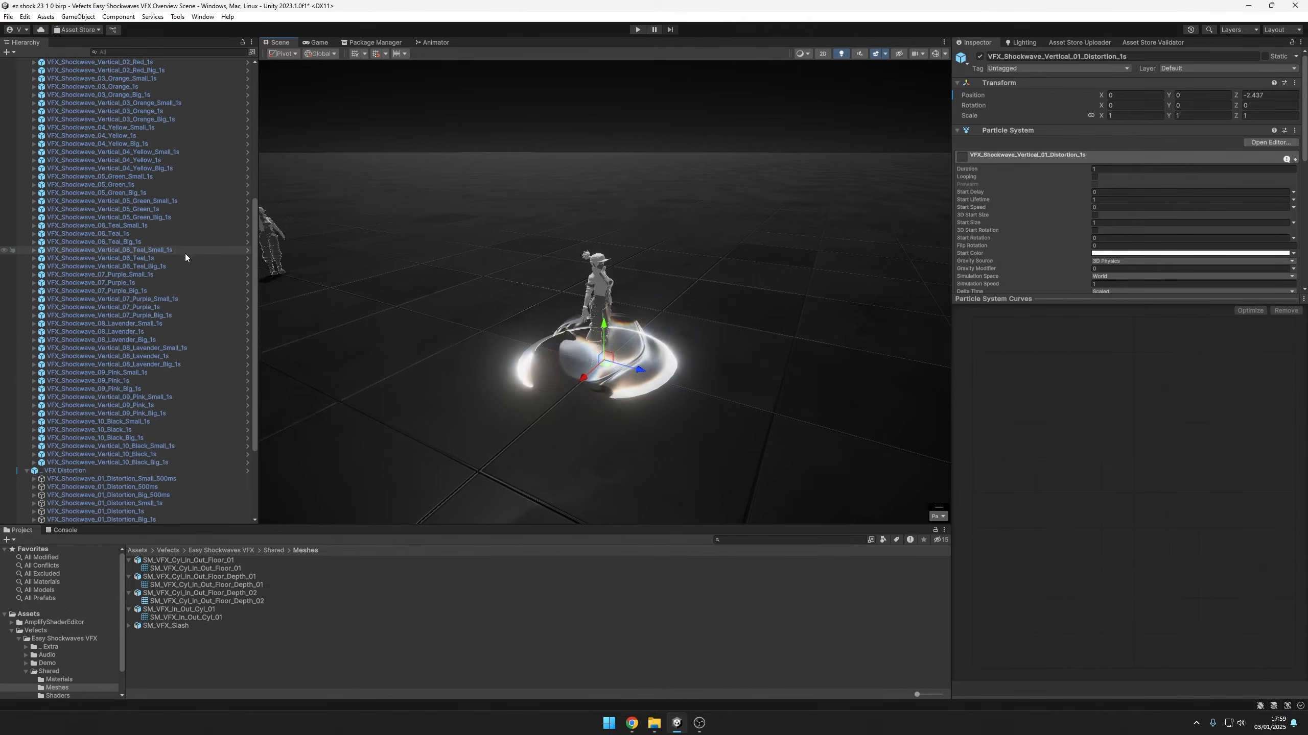
pyautogui.click(177, 471)
pyautogui.moveTo(805, 314); pyautogui.dragTo(601, 382)
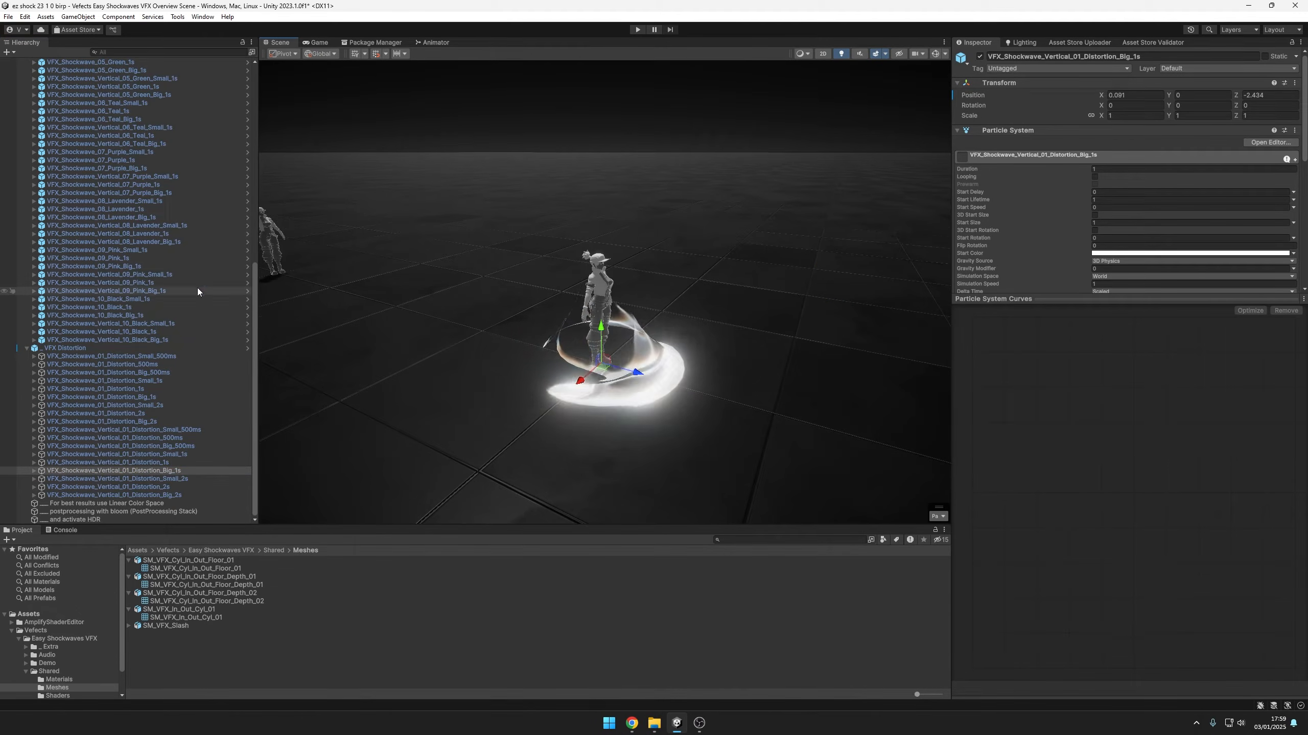
# Select VFX_Shockwave_Vertical_01_White_Big_1s together with the big vertical distortion effect and examine the combined shockwave around the character
pyautogui.scroll(10, 155, 247)
pyautogui.keyDown('ctrl'); pyautogui.click(143, 198); pyautogui.keyUp('ctrl')
pyautogui.press('q')
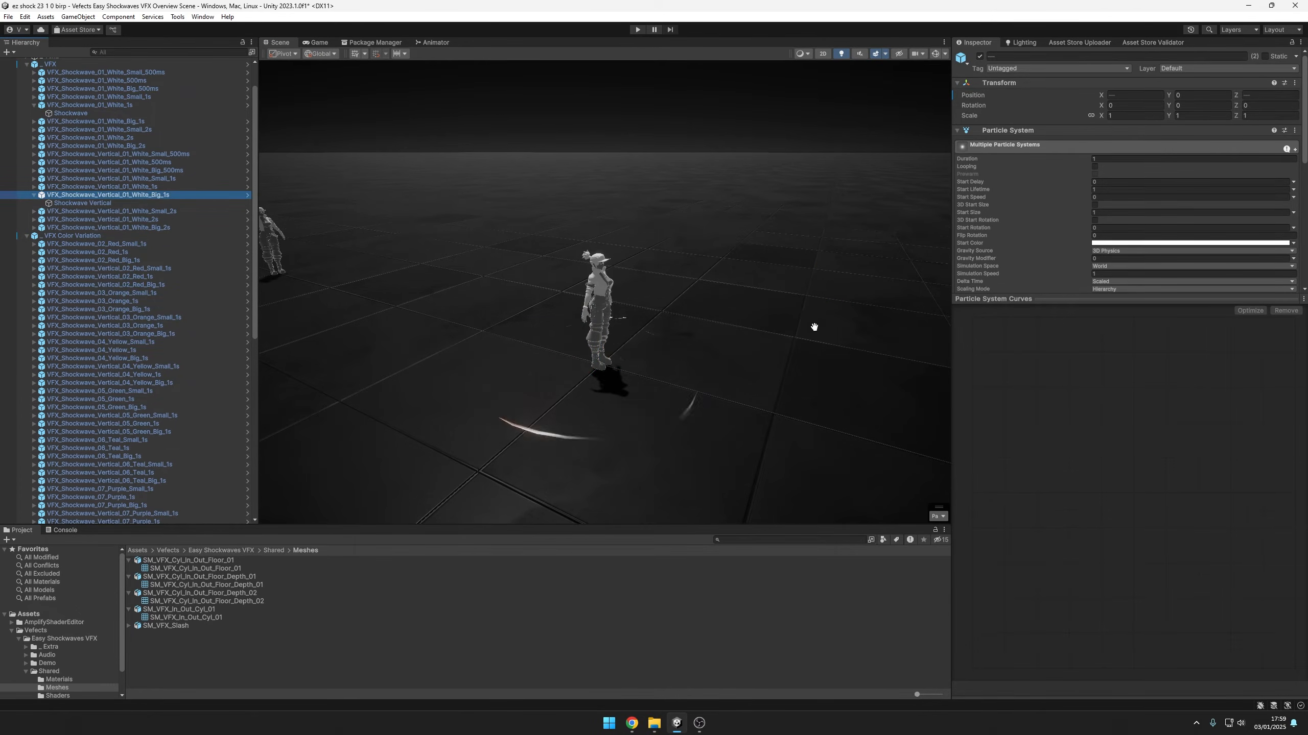
pyautogui.keyDown('alt'); pyautogui.moveTo(847, 412); pyautogui.dragTo(652, 315); pyautogui.keyUp('alt')
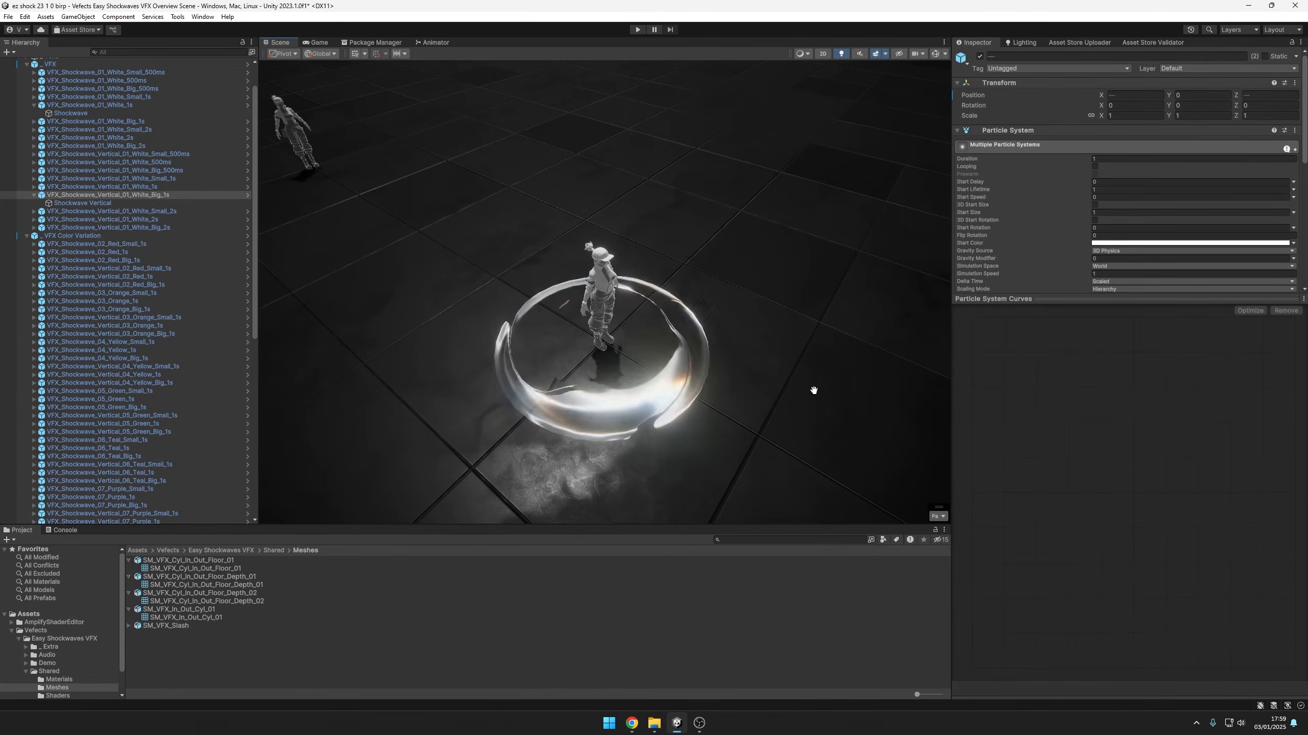
pyautogui.keyDown('alt'); pyautogui.moveTo(747, 397); pyautogui.dragTo(691, 396); pyautogui.keyUp('alt')
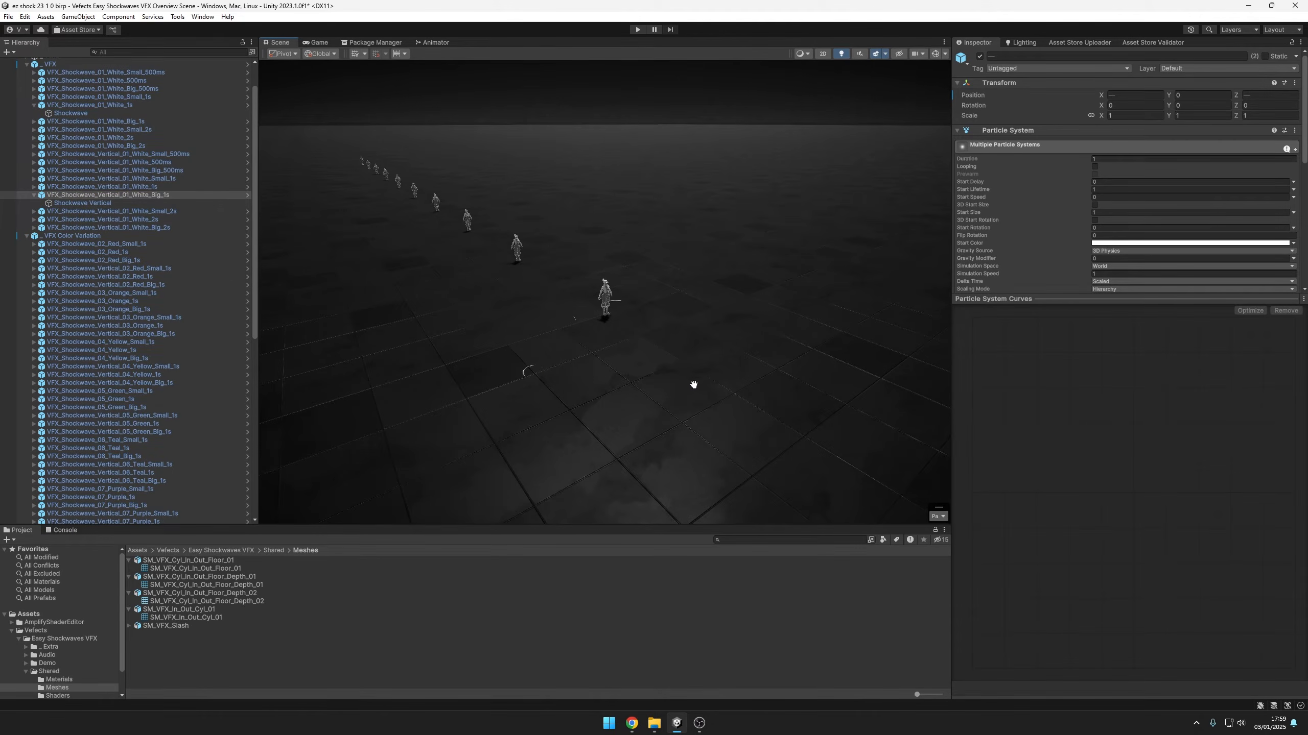
pyautogui.scroll(3, 690, 388)
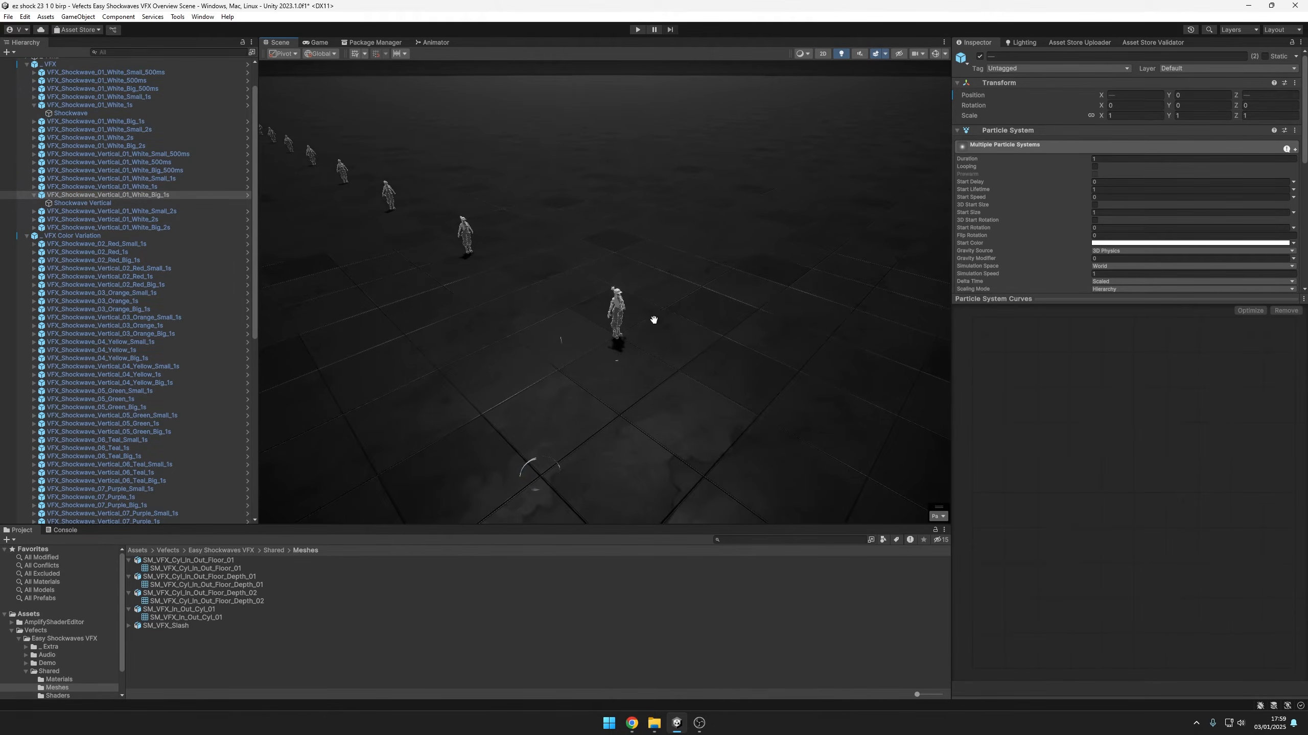
# Try a Start Lifetime of 0.3 on the big white effect's Shockwave Vertical particle system and restore it to 1
pyautogui.click(85, 204)
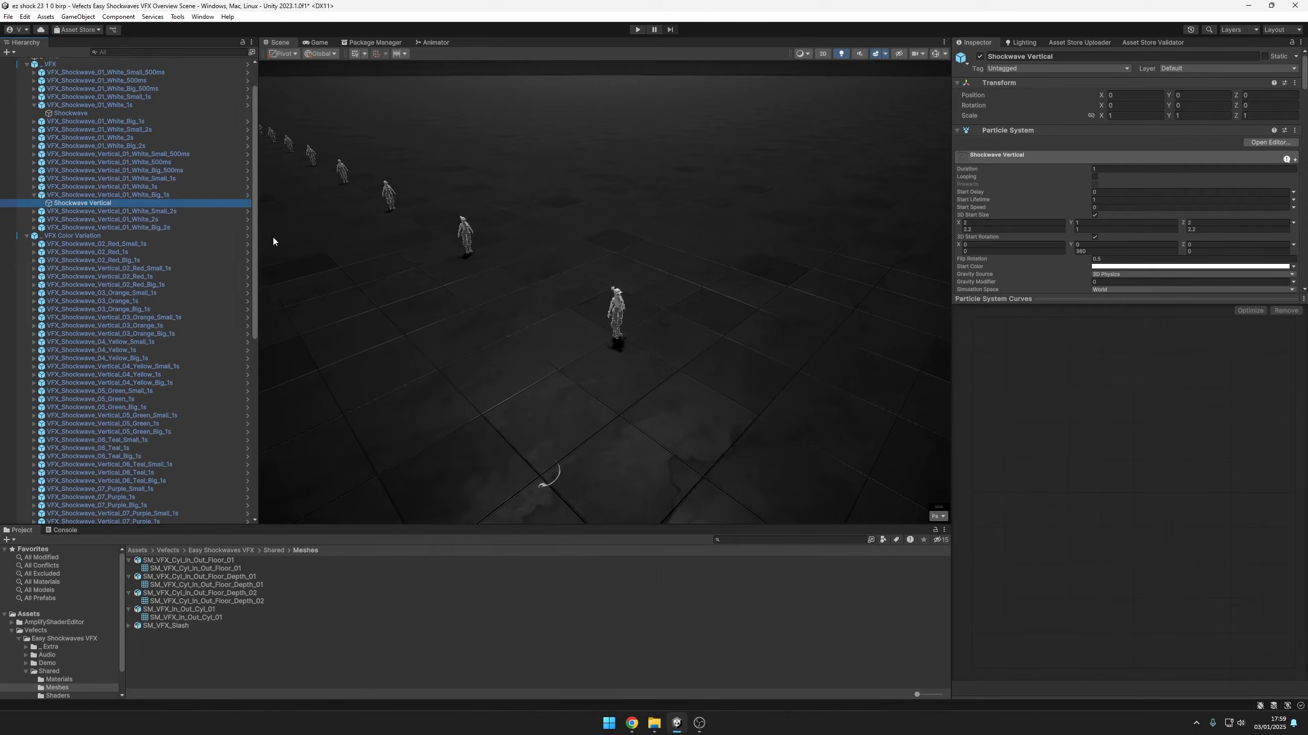
pyautogui.moveTo(1072, 298); pyautogui.dragTo(1067, 512)
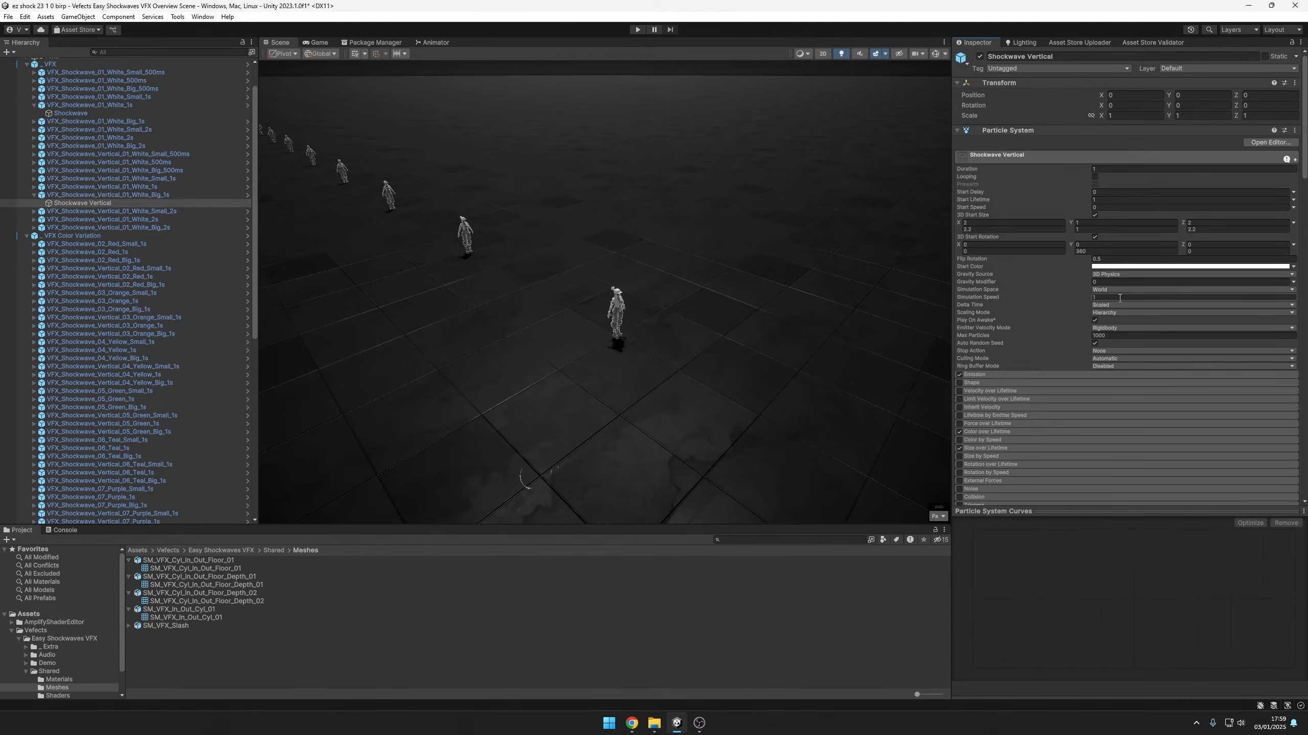
pyautogui.scroll(2, 690, 321)
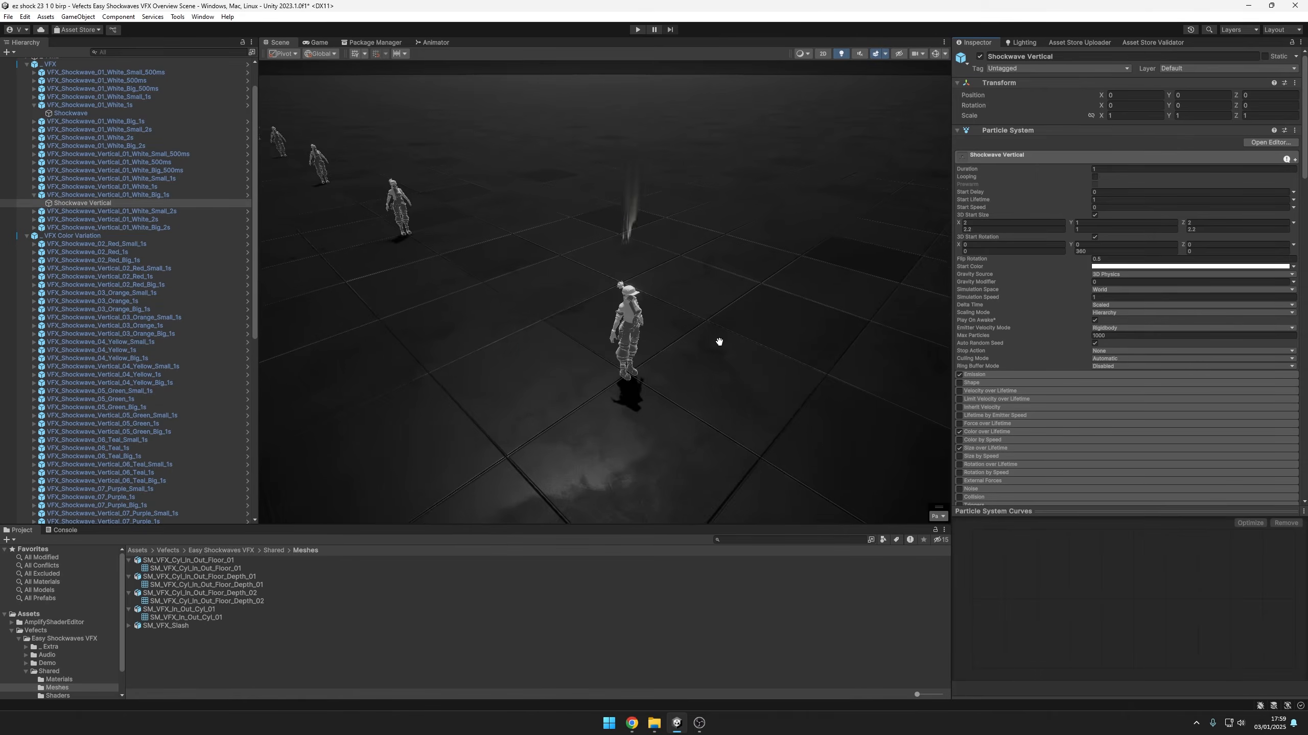
pyautogui.click(1117, 200)
pyautogui.write('.3')
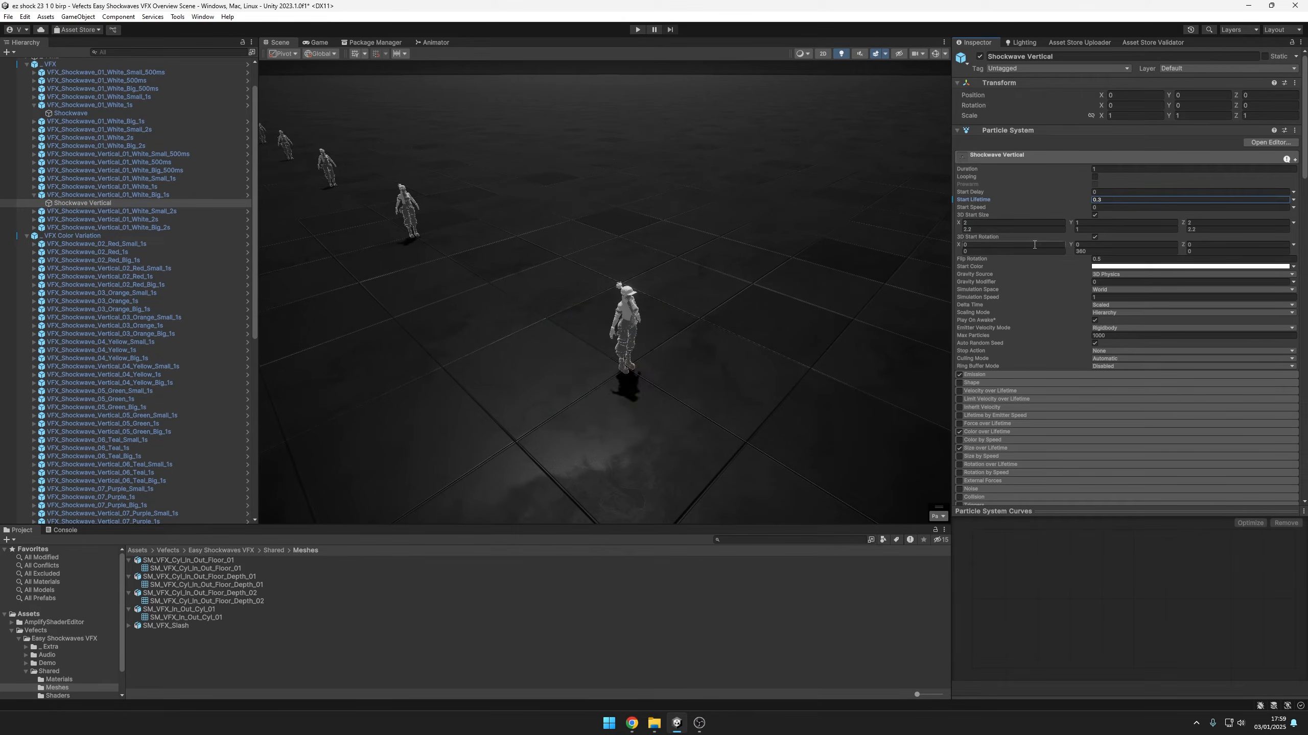
pyautogui.keyDown('alt'); pyautogui.moveTo(728, 339); pyautogui.dragTo(742, 339); pyautogui.keyUp('alt')
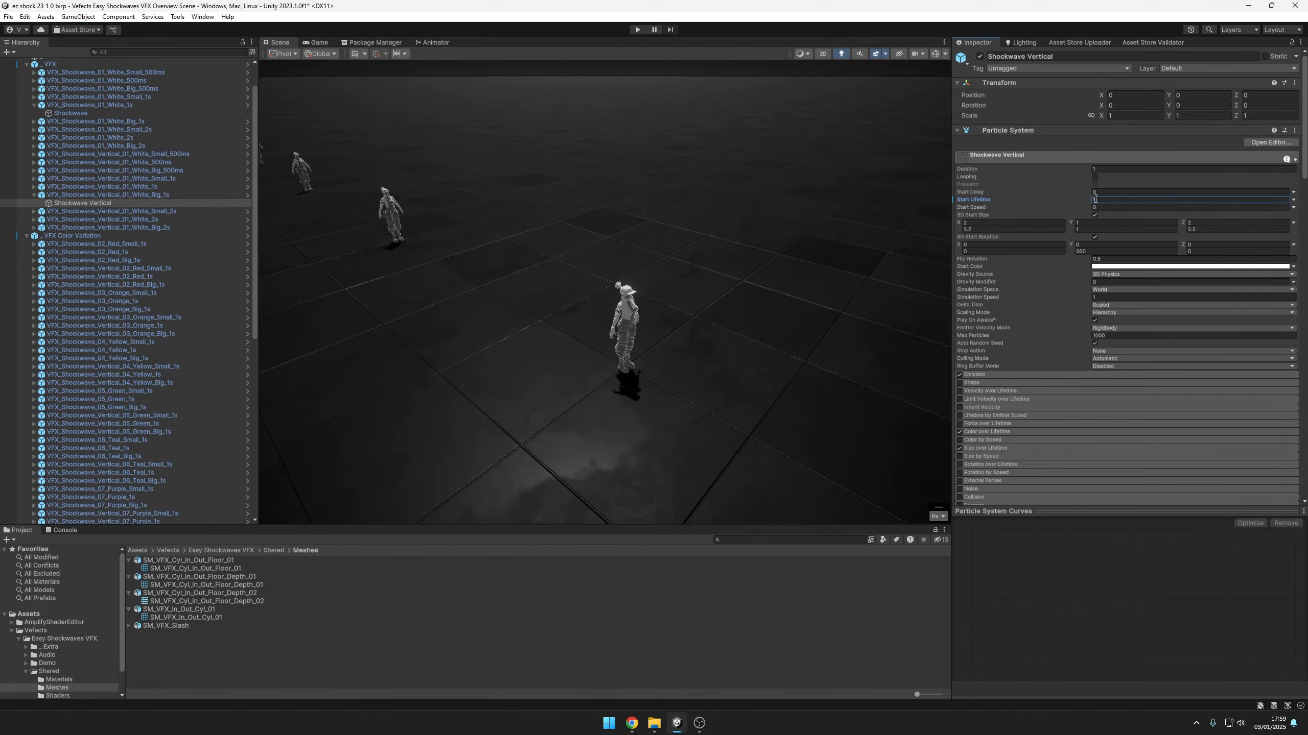
pyautogui.keyDown('alt'); pyautogui.moveTo(739, 359); pyautogui.dragTo(772, 368); pyautogui.keyUp('alt')
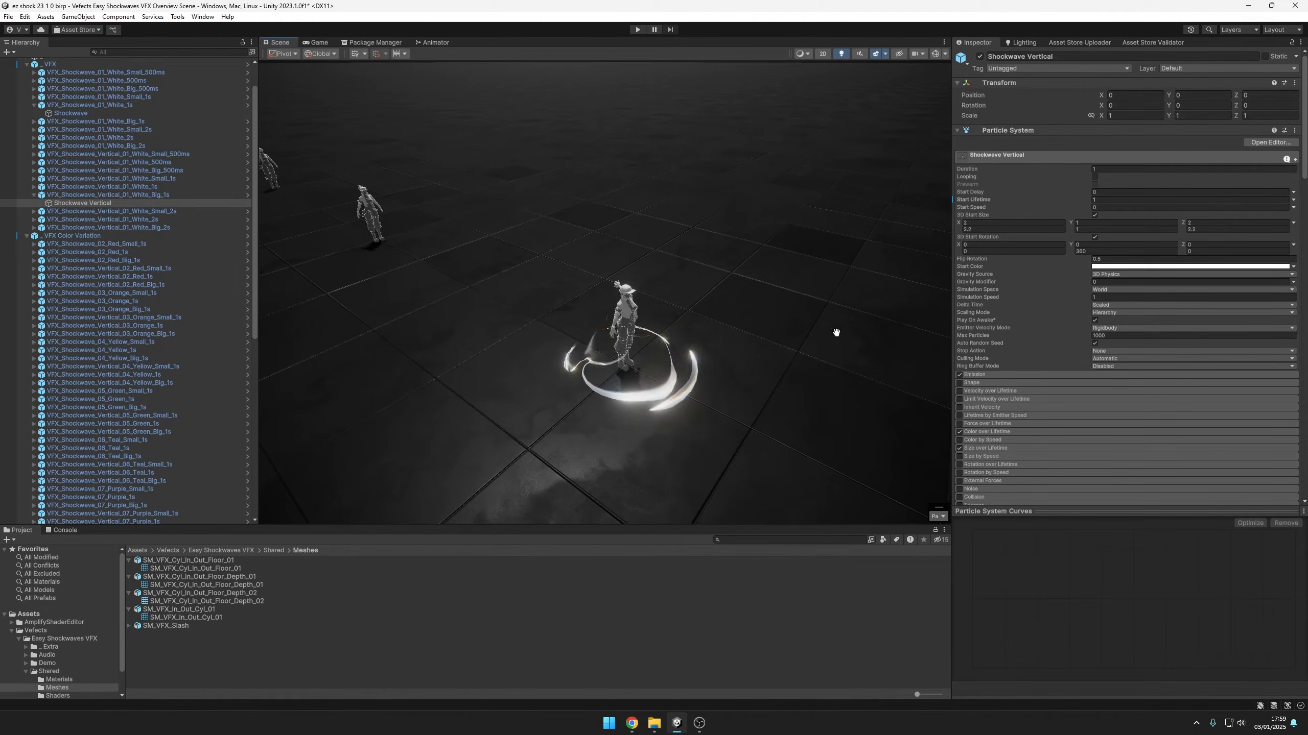
# Scale the Shockwave Vertical object freehand to about 1.46 in X and Z and 0.30 in Y
pyautogui.keyDown('alt'); pyautogui.moveTo(736, 383); pyautogui.dragTo(749, 388); pyautogui.keyUp('alt')
pyautogui.moveTo(628, 362)
pyautogui.mouseDown()
pyautogui.moveTo(722, 338)
pyautogui.moveTo(609, 373)
pyautogui.moveTo(675, 375)
pyautogui.moveTo(629, 339)
pyautogui.moveTo(628, 353)
pyautogui.moveTo(754, 318)
pyautogui.moveTo(626, 361)
pyautogui.mouseUp()
pyautogui.keyDown('alt'); pyautogui.moveTo(713, 334); pyautogui.dragTo(736, 290); pyautogui.keyUp('alt')
pyautogui.scroll(3, 768, 348)
pyautogui.keyDown('alt'); pyautogui.moveTo(768, 348); pyautogui.dragTo(797, 374); pyautogui.keyUp('alt')
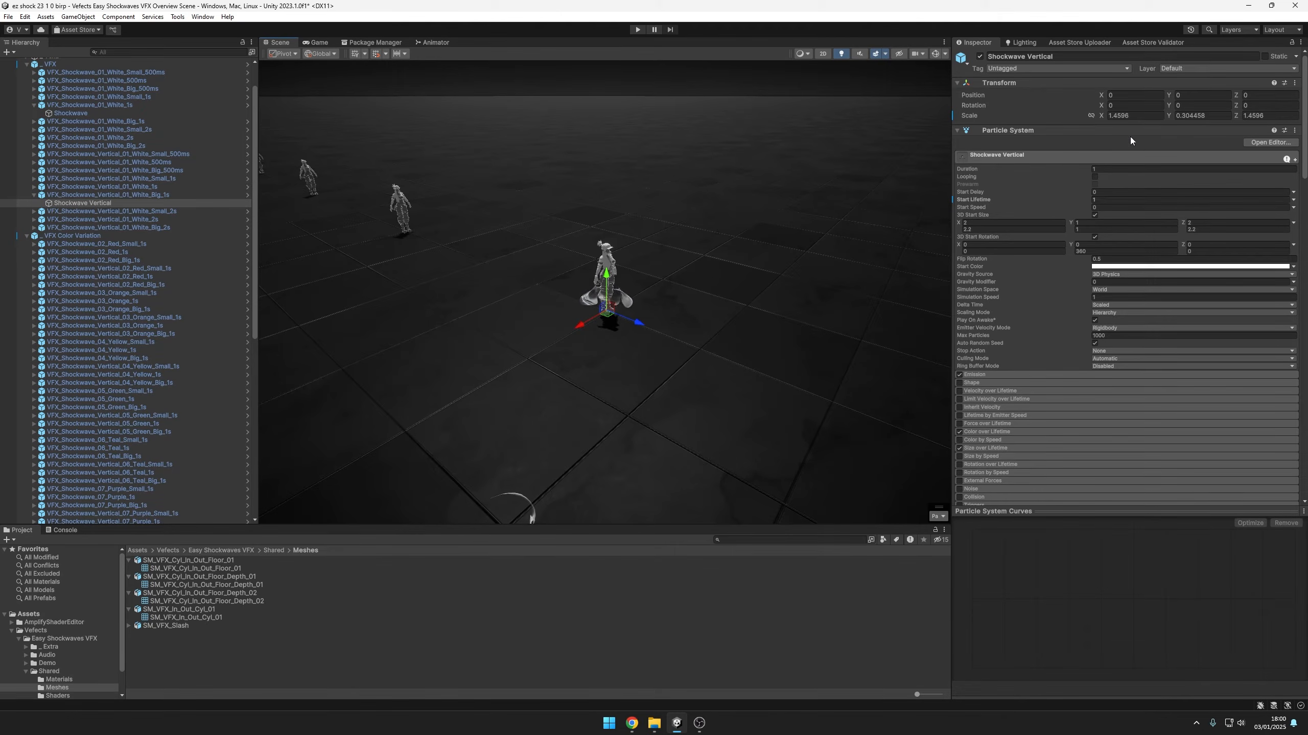
# Reset the Shockwave Vertical object's scale to 1 on all three axes
pyautogui.click(1129, 116)
pyautogui.write('1')
pyautogui.click(1203, 115)
pyautogui.write('1')
pyautogui.click(1262, 116)
pyautogui.write('1')
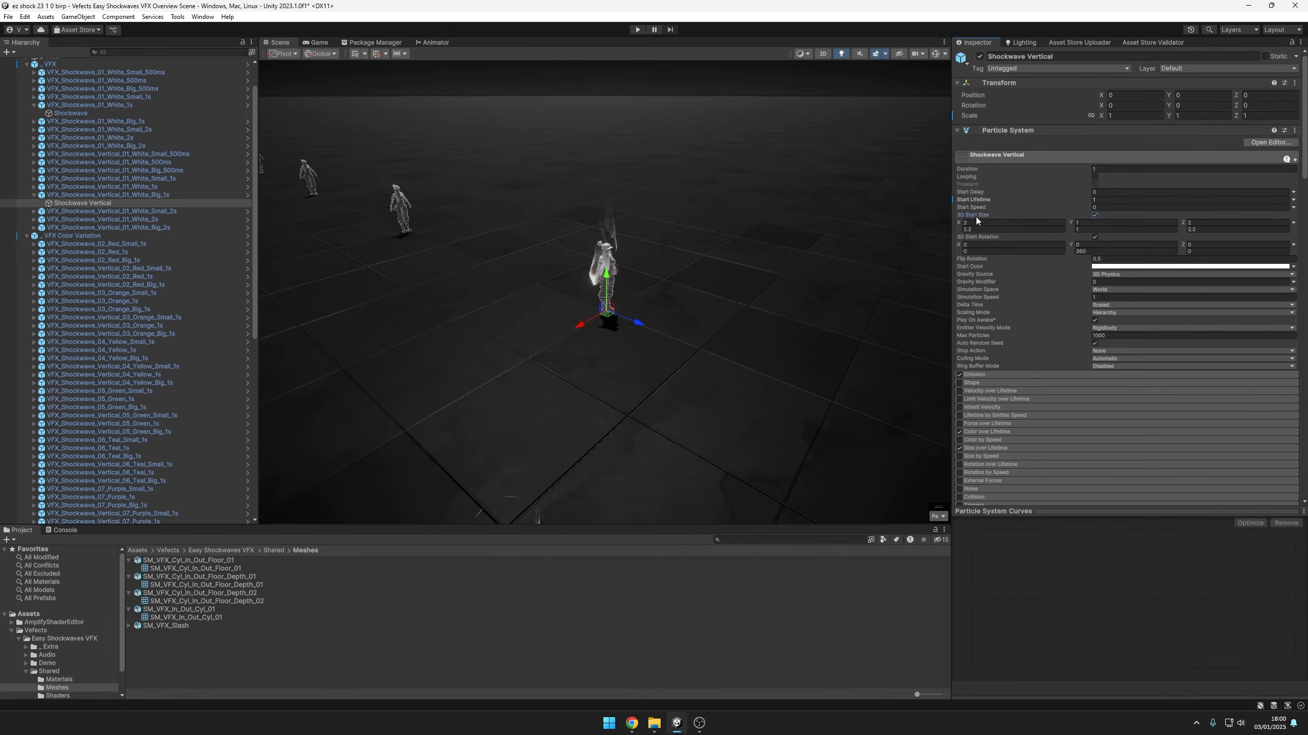
# Try a 3D Start Size of 5 for both Y limits of the Shockwave Vertical particle system and restore them to 1
pyautogui.keyDown('alt'); pyautogui.moveTo(795, 278); pyautogui.dragTo(723, 342); pyautogui.keyUp('alt')
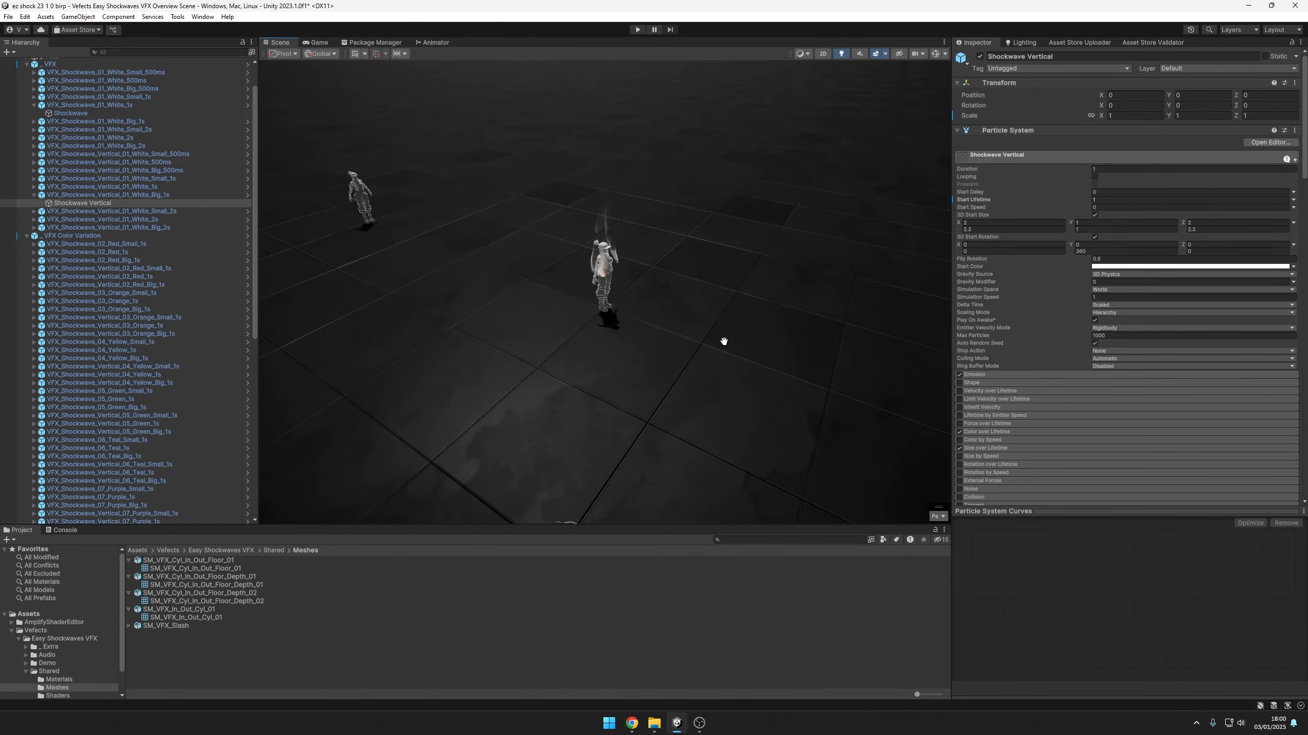
pyautogui.moveTo(724, 341); pyautogui.dragTo(754, 389, button='middle')
pyautogui.keyDown('alt'); pyautogui.moveTo(753, 389); pyautogui.dragTo(824, 369); pyautogui.keyUp('alt')
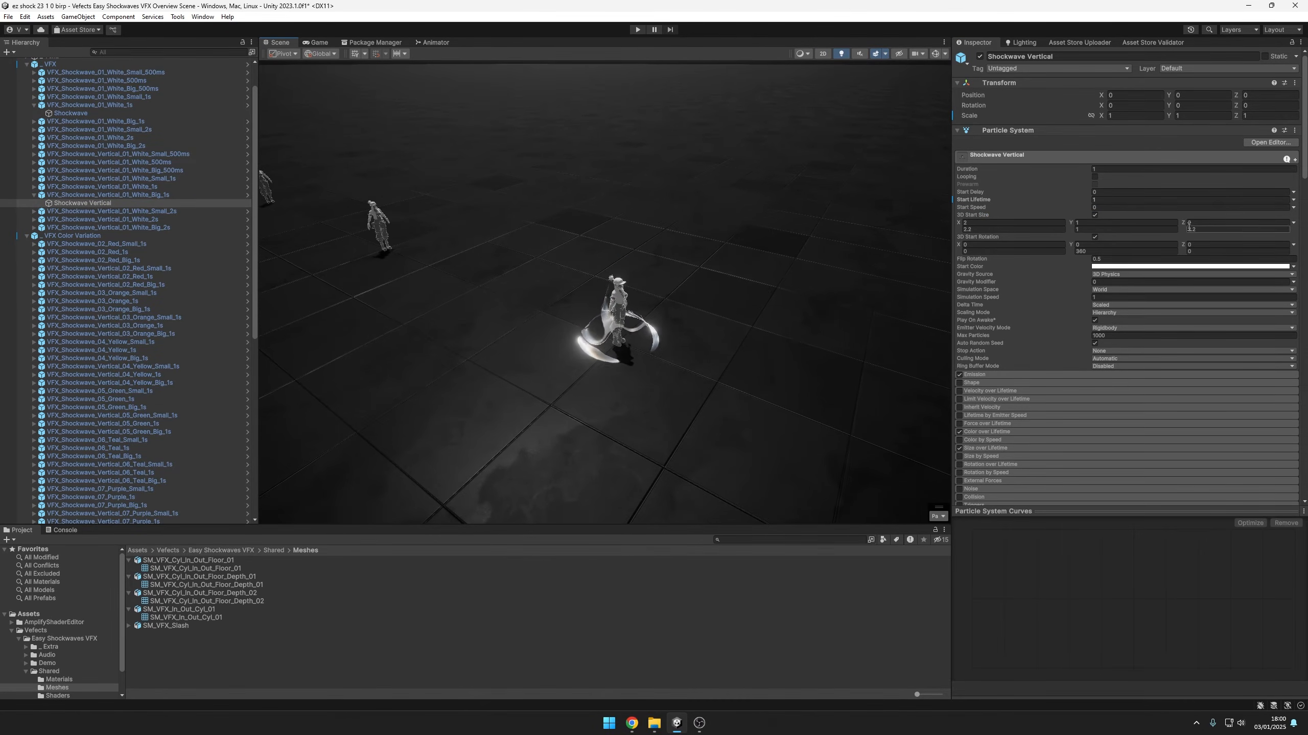
pyautogui.click(1123, 229)
pyautogui.write('5')
pyautogui.click(1123, 226)
pyautogui.write('5')
pyautogui.keyDown('alt'); pyautogui.moveTo(782, 315); pyautogui.dragTo(765, 283); pyautogui.keyUp('alt')
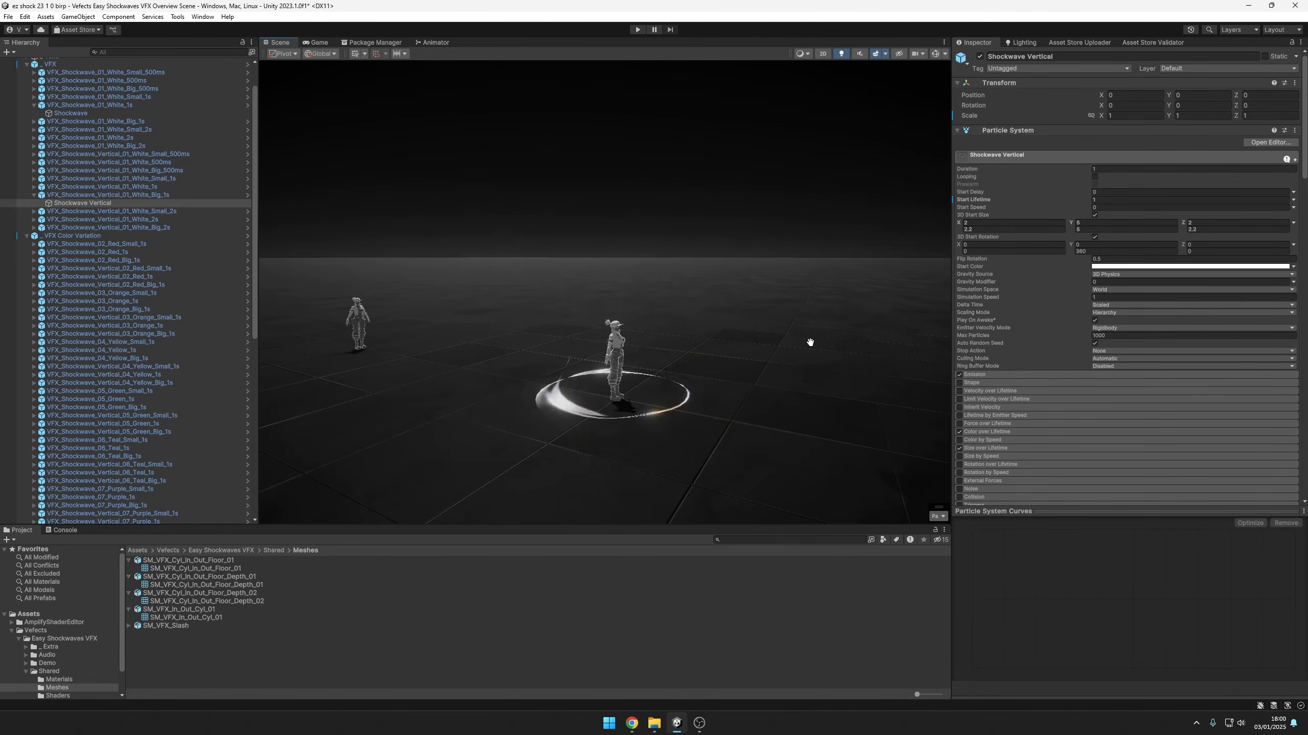
pyautogui.keyDown('alt'); pyautogui.moveTo(811, 345); pyautogui.dragTo(782, 219); pyautogui.keyUp('alt')
pyautogui.keyDown('alt'); pyautogui.moveTo(852, 336); pyautogui.dragTo(821, 410); pyautogui.keyUp('alt')
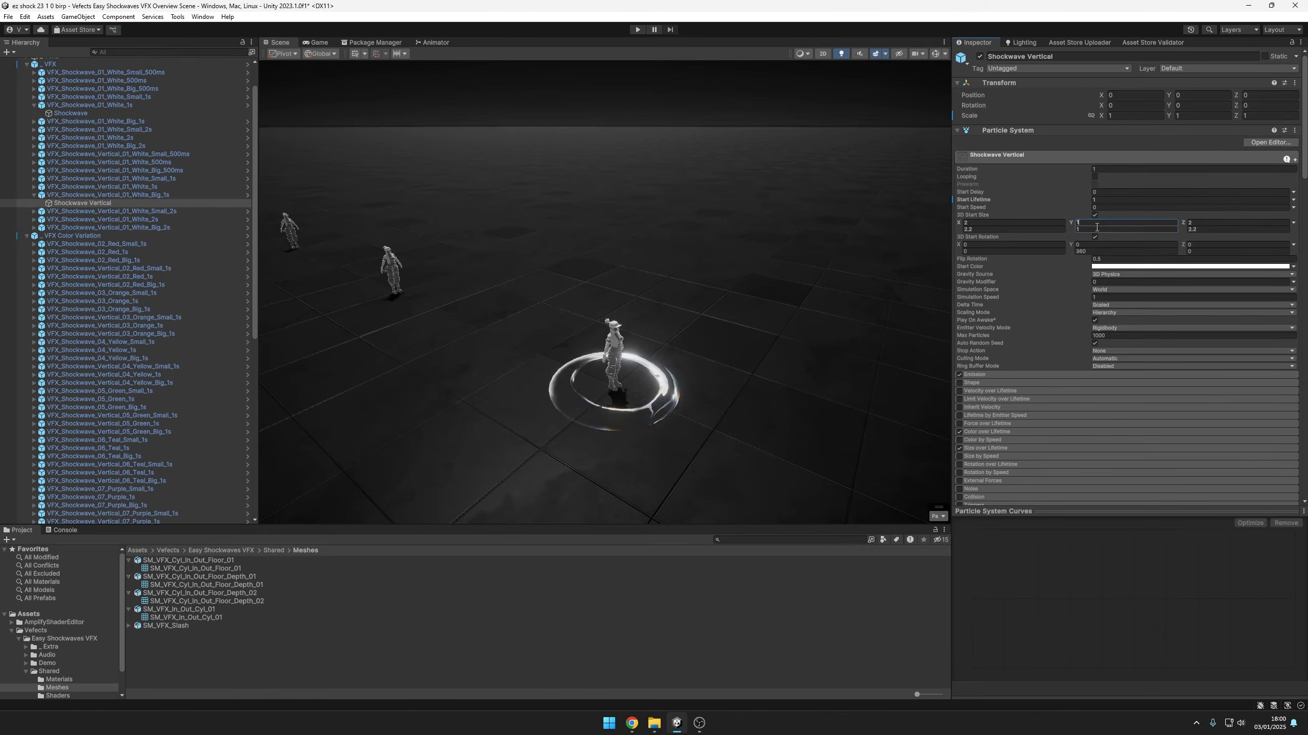
pyautogui.keyDown('alt'); pyautogui.moveTo(778, 325); pyautogui.dragTo(701, 327); pyautogui.keyUp('alt')
# Focus the scene on VFX_Shockwave_03_Orange_Big_1s and bring up the AR material settings of its Shockwave child
pyautogui.doubleClick(136, 309)
pyautogui.scroll(-10, 695, 320)
pyautogui.keyDown('alt'); pyautogui.moveTo(689, 330); pyautogui.dragTo(761, 380); pyautogui.keyUp('alt')
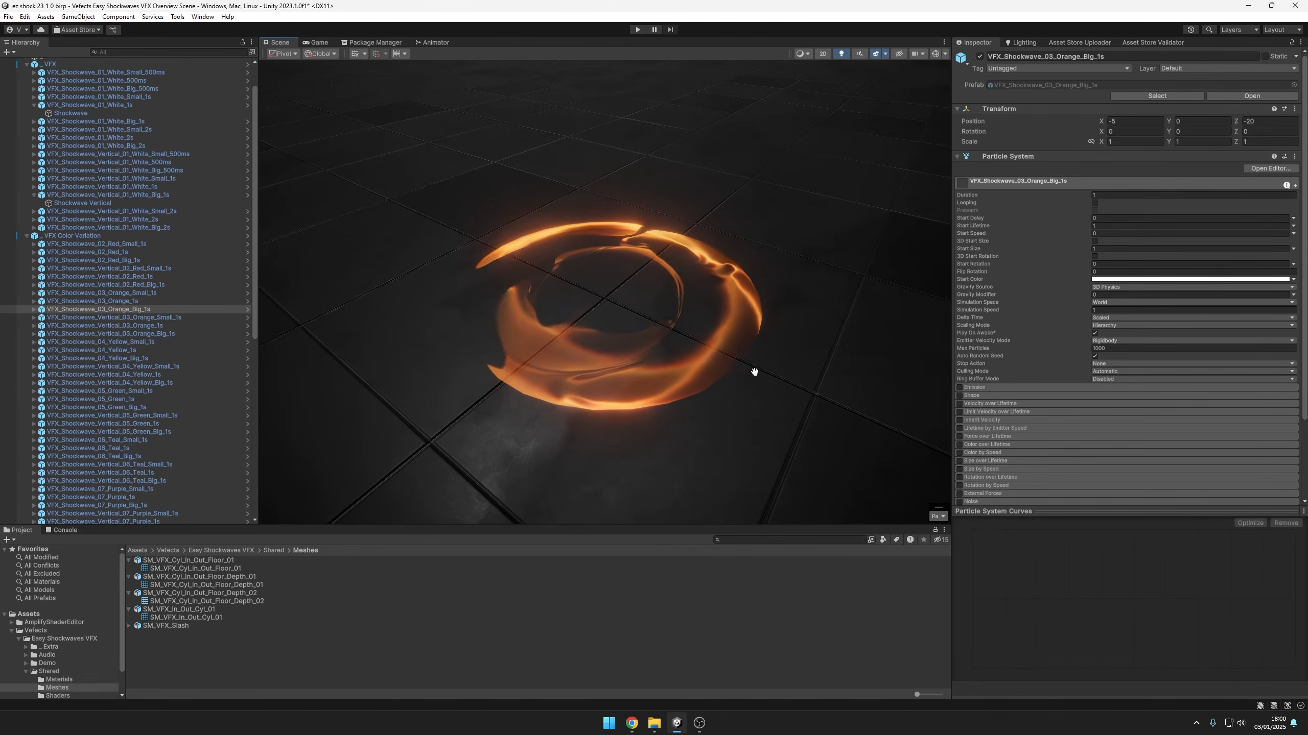
pyautogui.click(34, 309)
pyautogui.click(43, 316)
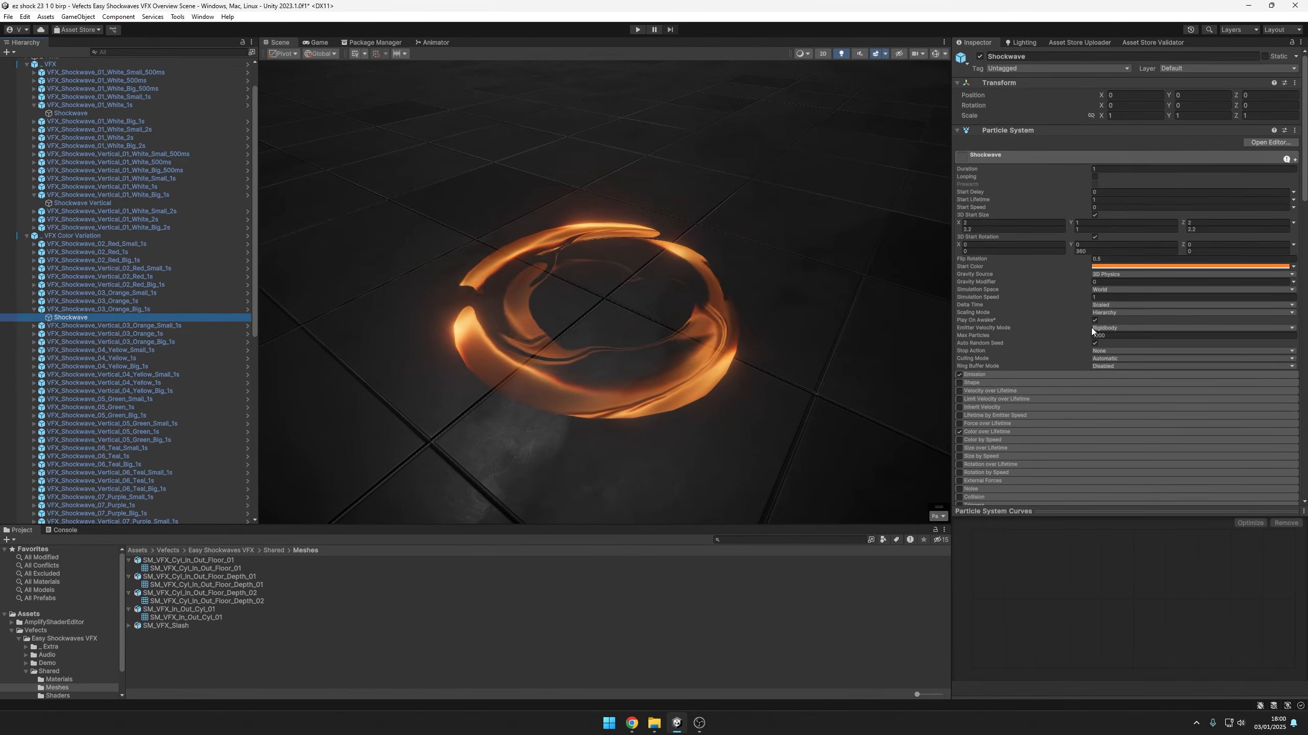
pyautogui.scroll(-15, 1087, 325)
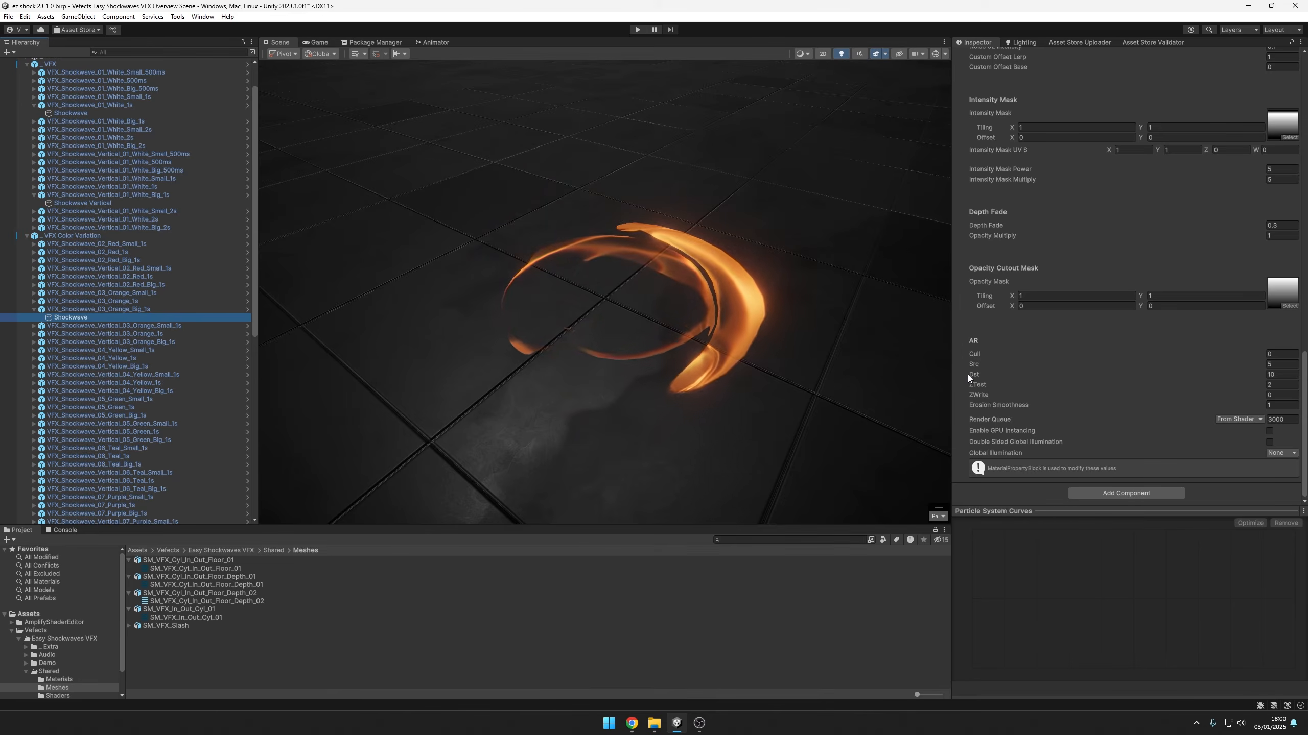
# Set both Src and Dst to 1 in the orange Shockwave material's AR settings, comparing Src 1 with 5 along the way
pyautogui.click(1284, 365)
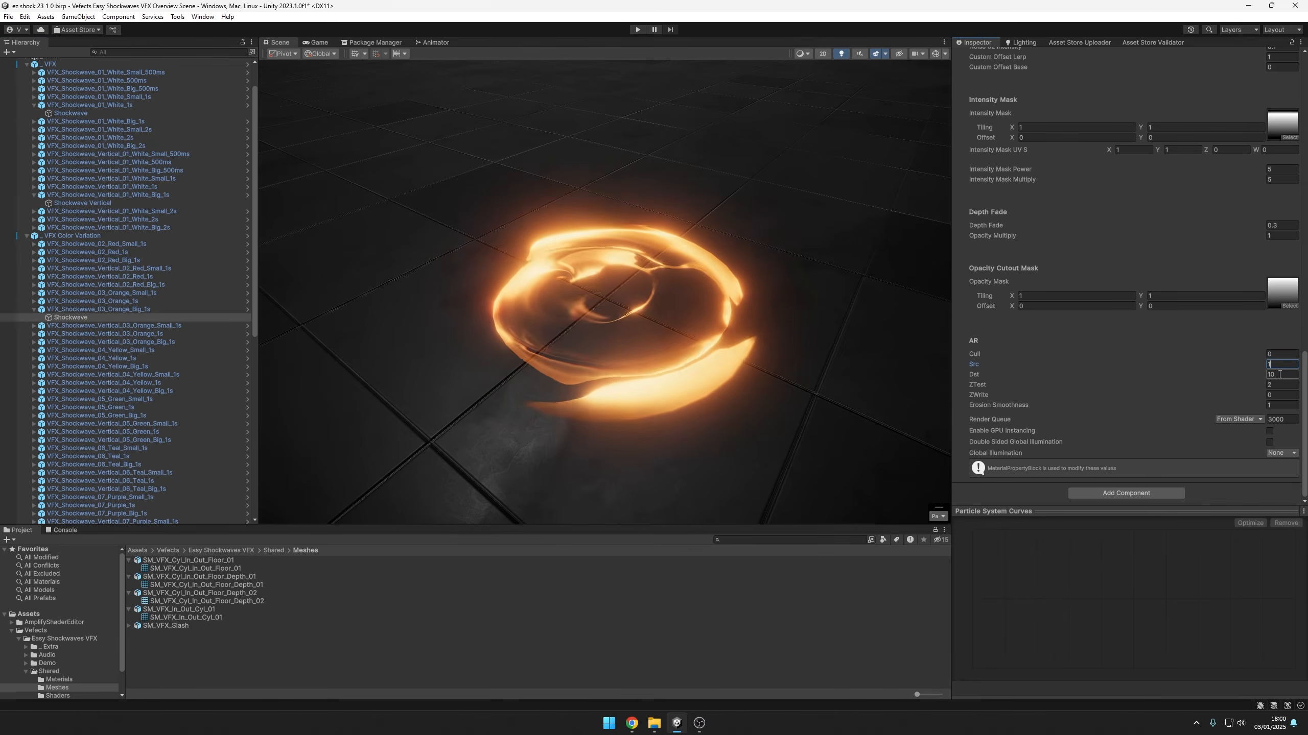
pyautogui.click(1281, 365)
pyautogui.write('5')
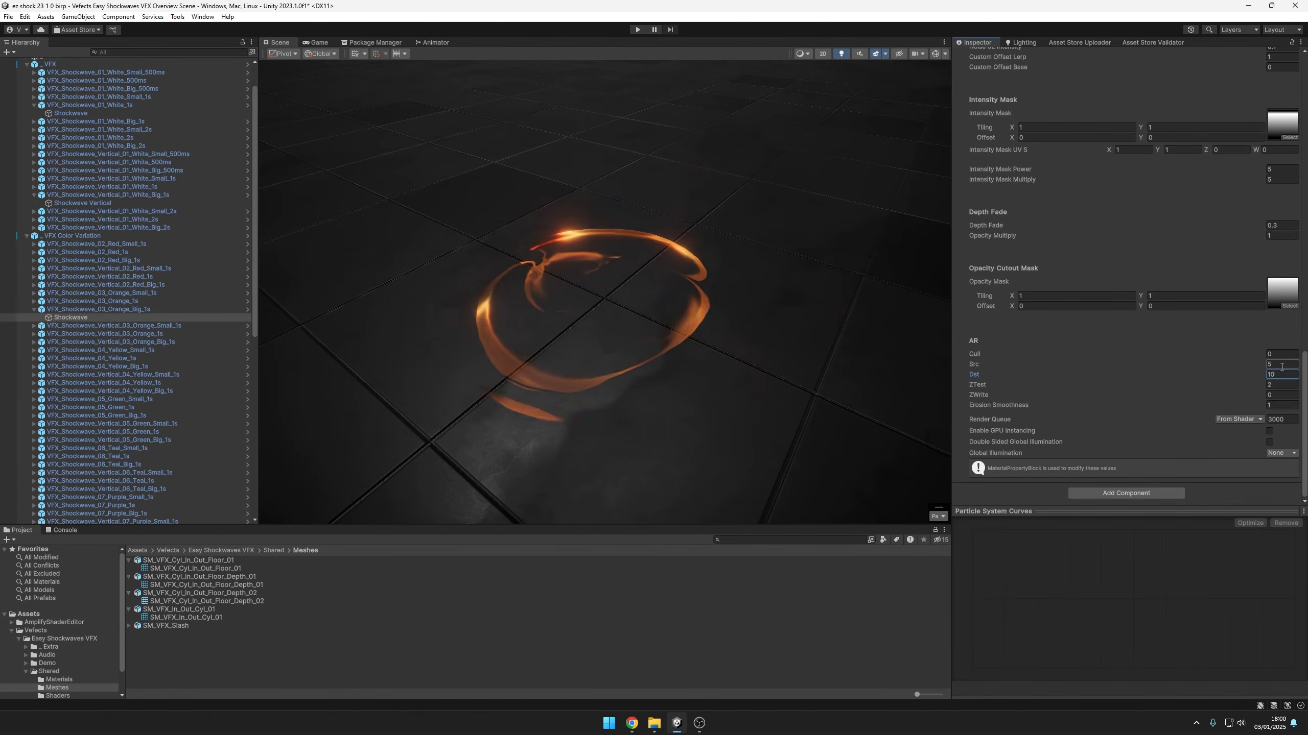
pyautogui.write('1')
pyautogui.click(1282, 375)
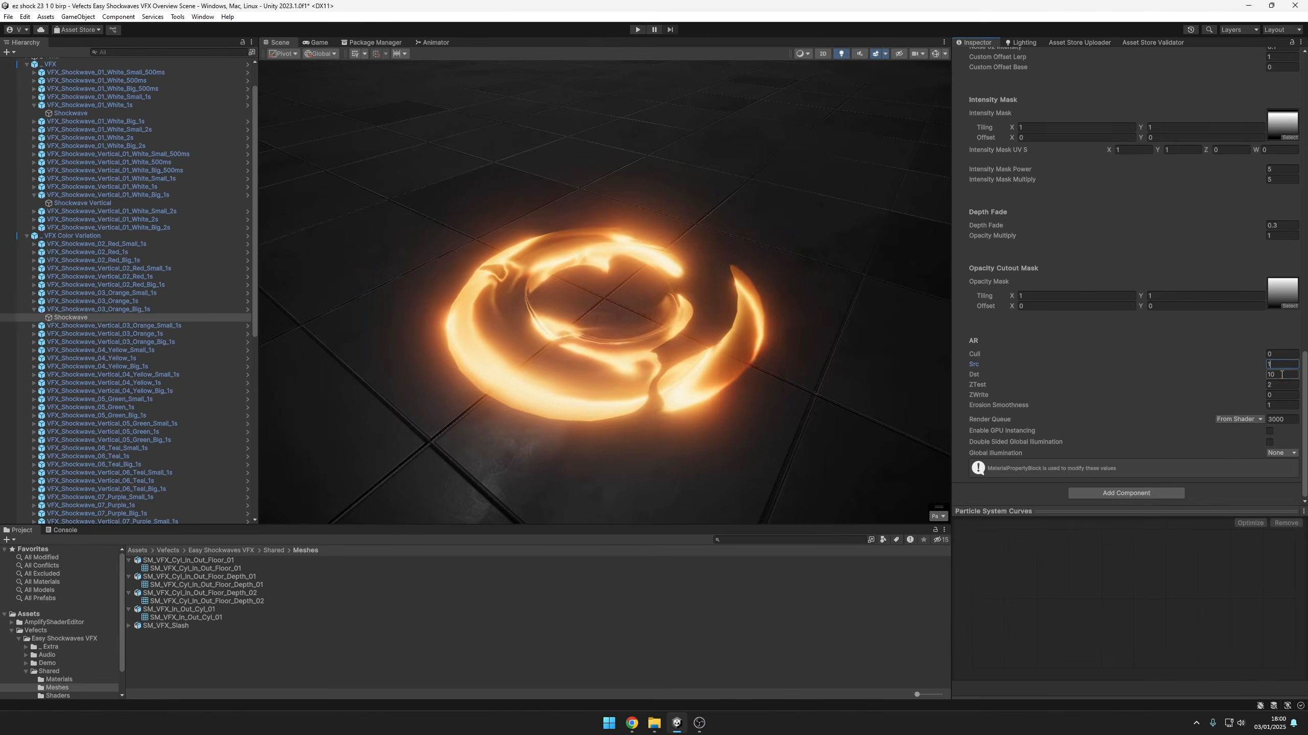
pyautogui.write('1')
pyautogui.scroll(-4, 680, 366)
pyautogui.scroll(-5, 680, 366)
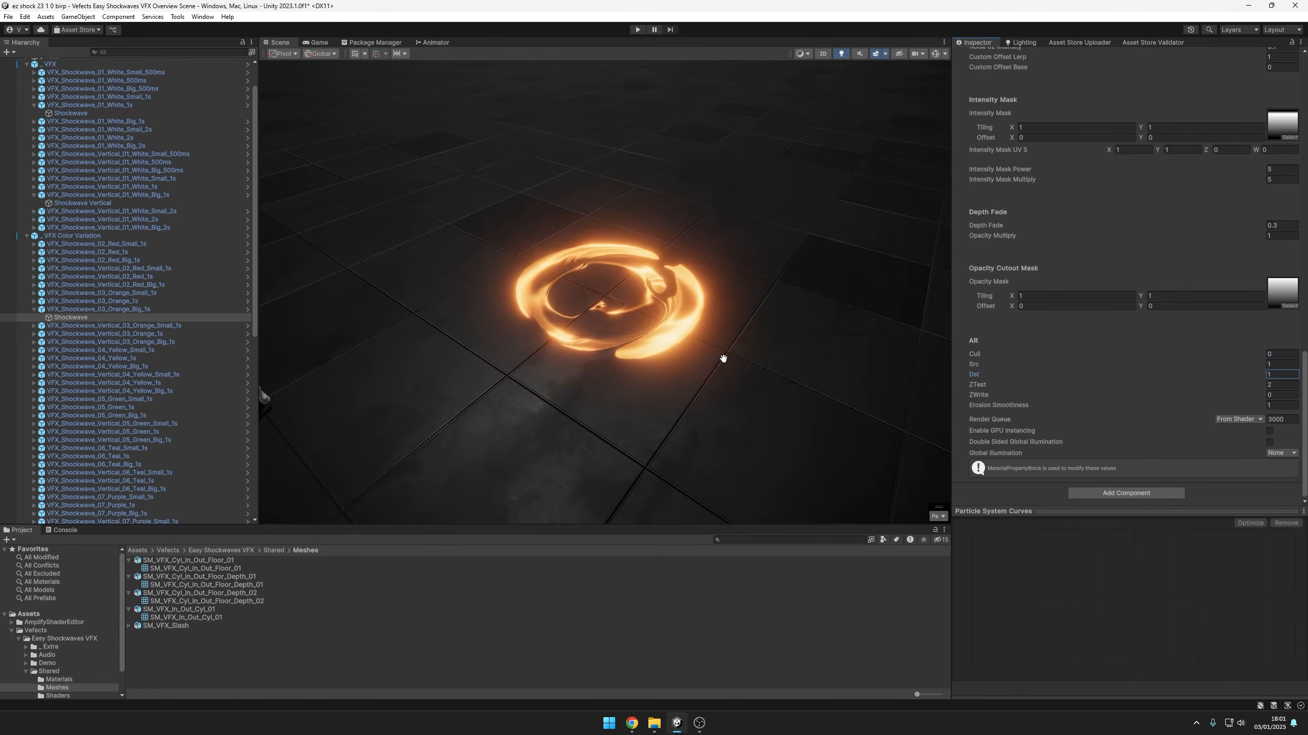
# Adjust the orange shade of the Shockwave particle system's Start Color
pyautogui.scroll(12, 1179, 348)
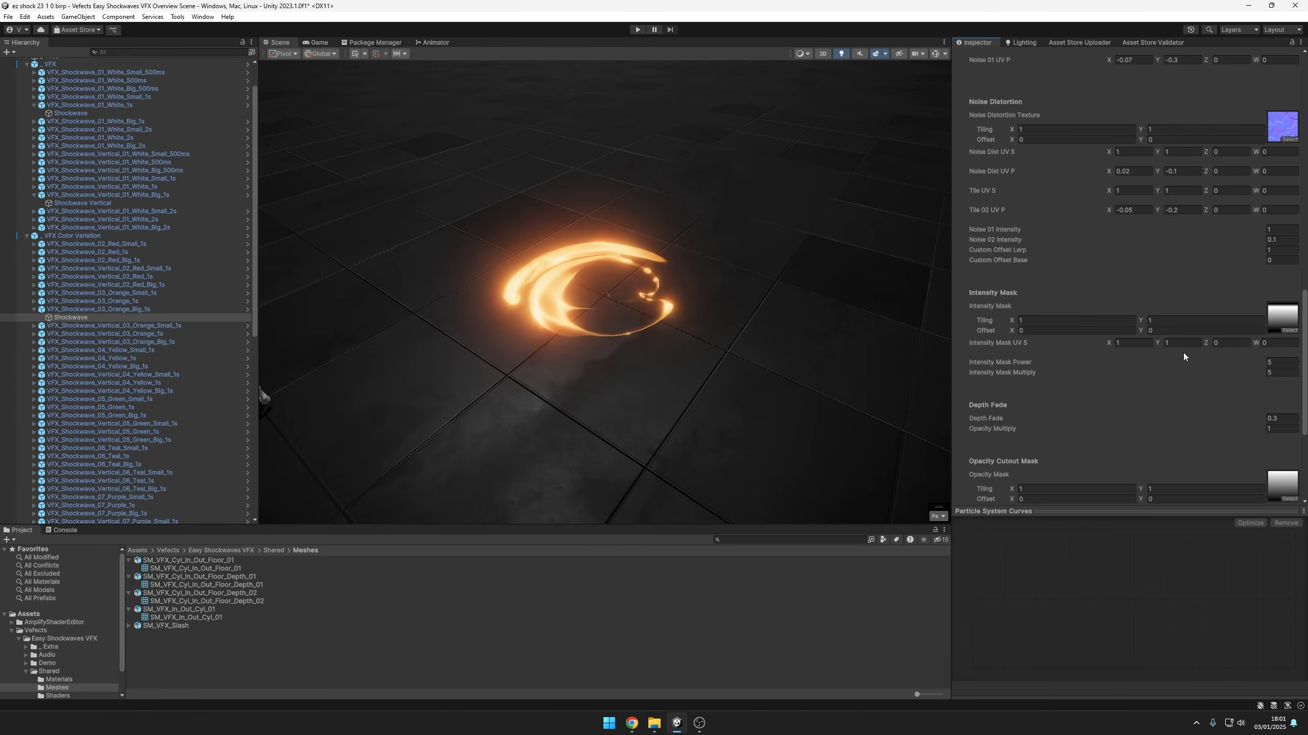
pyautogui.scroll(8, 1197, 386)
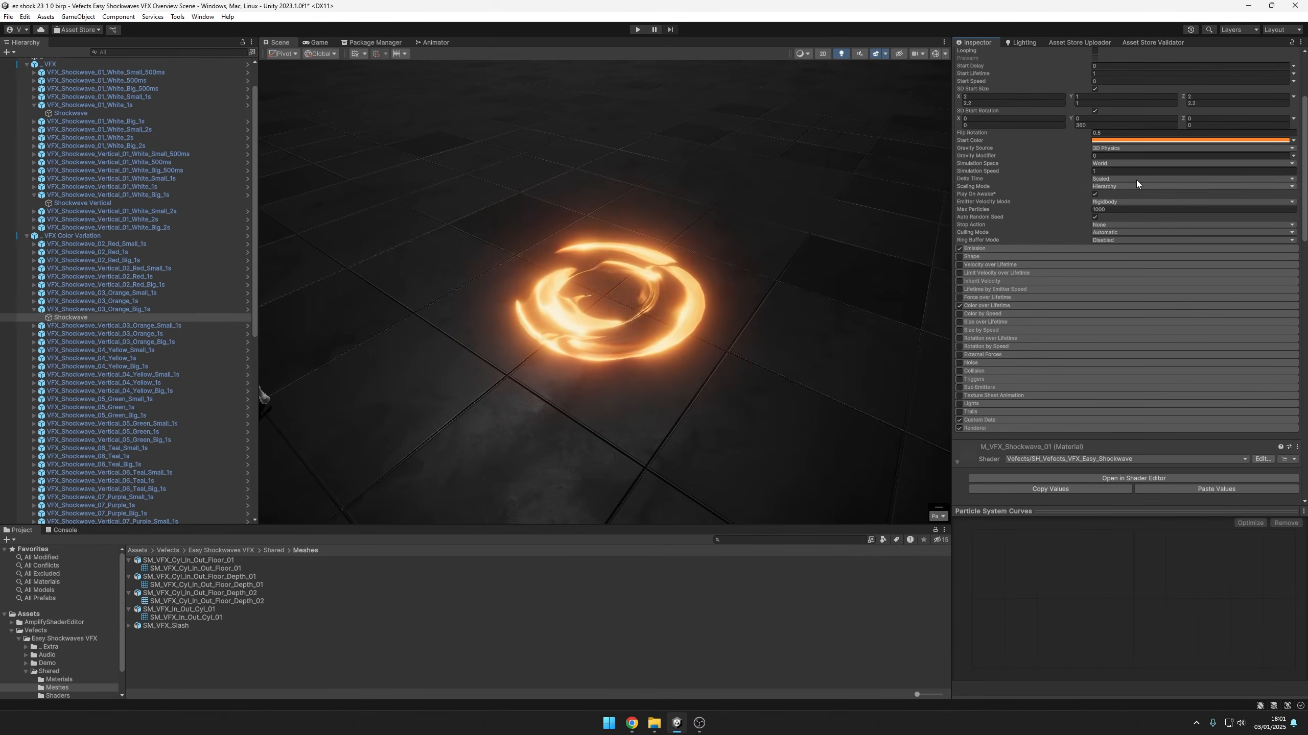
pyautogui.click(1152, 139)
pyautogui.moveTo(1230, 199)
pyautogui.mouseDown()
pyautogui.moveTo(1210, 187)
pyautogui.moveTo(1222, 171)
pyautogui.moveTo(1226, 208)
pyautogui.moveTo(1215, 203)
pyautogui.moveTo(1227, 188)
pyautogui.moveTo(1258, 257)
pyautogui.moveTo(1224, 186)
pyautogui.mouseUp()
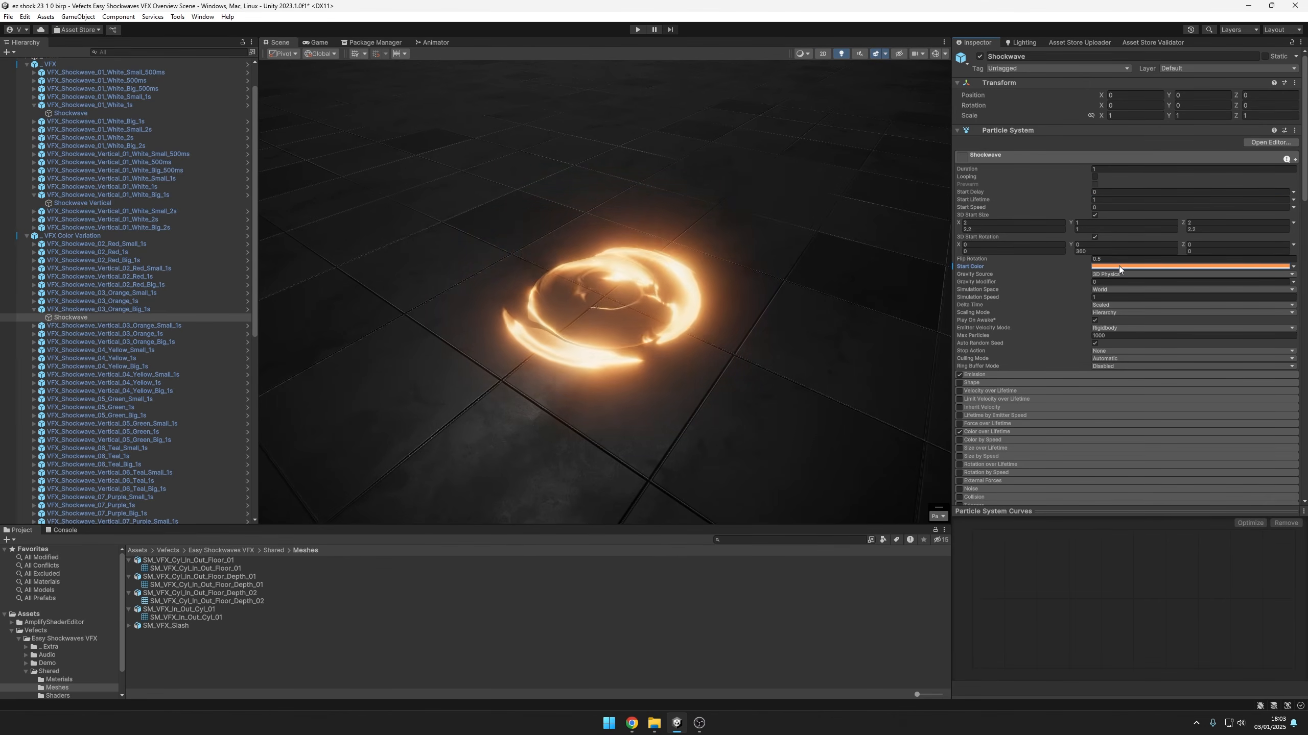
pyautogui.scroll(-5, 1104, 281)
pyautogui.scroll(5, 1127, 301)
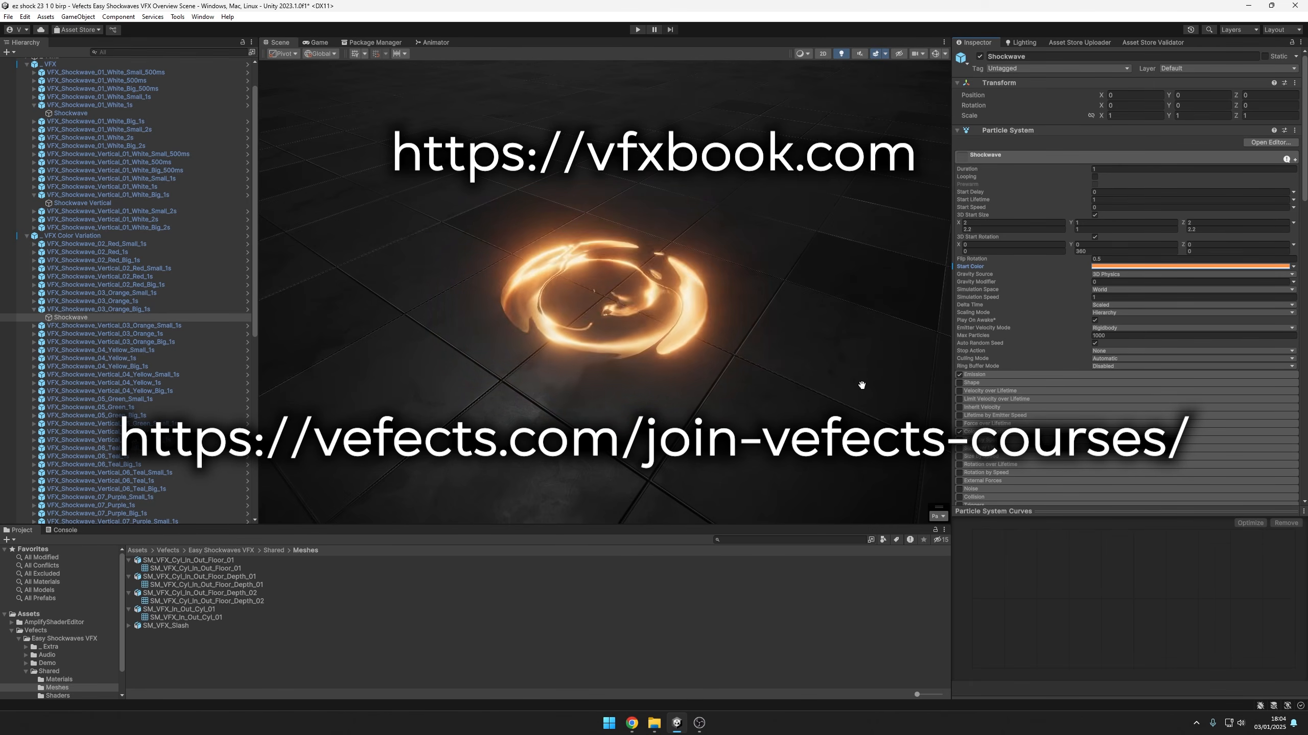
# Examine the additive orange shockwave in the scene from several viewing angles
pyautogui.keyDown('alt'); pyautogui.moveTo(777, 341); pyautogui.dragTo(741, 318, button='right'); pyautogui.keyUp('alt')
pyautogui.keyDown('alt'); pyautogui.moveTo(741, 318); pyautogui.dragTo(749, 304); pyautogui.keyUp('alt')
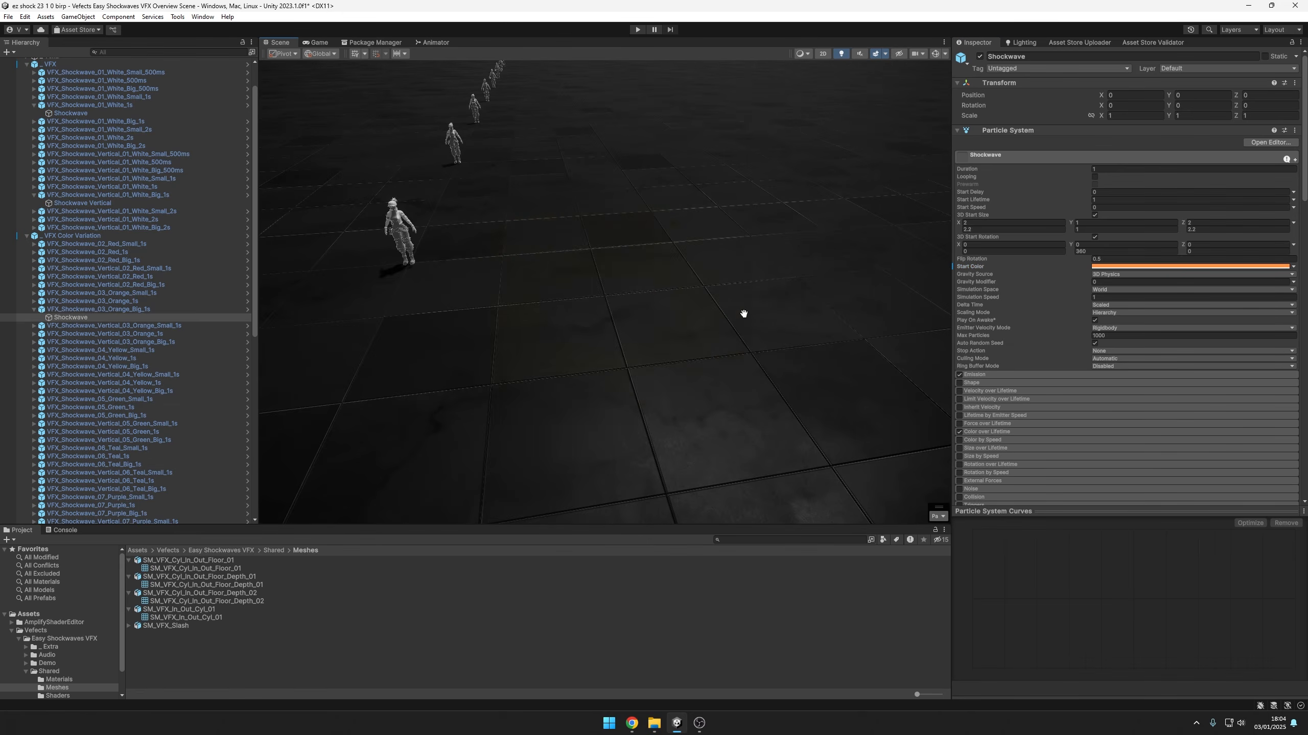
pyautogui.keyDown('alt'); pyautogui.moveTo(750, 304); pyautogui.dragTo(764, 350, button='right'); pyautogui.keyUp('alt')
pyautogui.keyDown('alt'); pyautogui.moveTo(765, 350); pyautogui.dragTo(813, 372); pyautogui.keyUp('alt')
pyautogui.keyDown('alt'); pyautogui.moveTo(813, 372); pyautogui.dragTo(811, 372, button='right'); pyautogui.keyUp('alt')
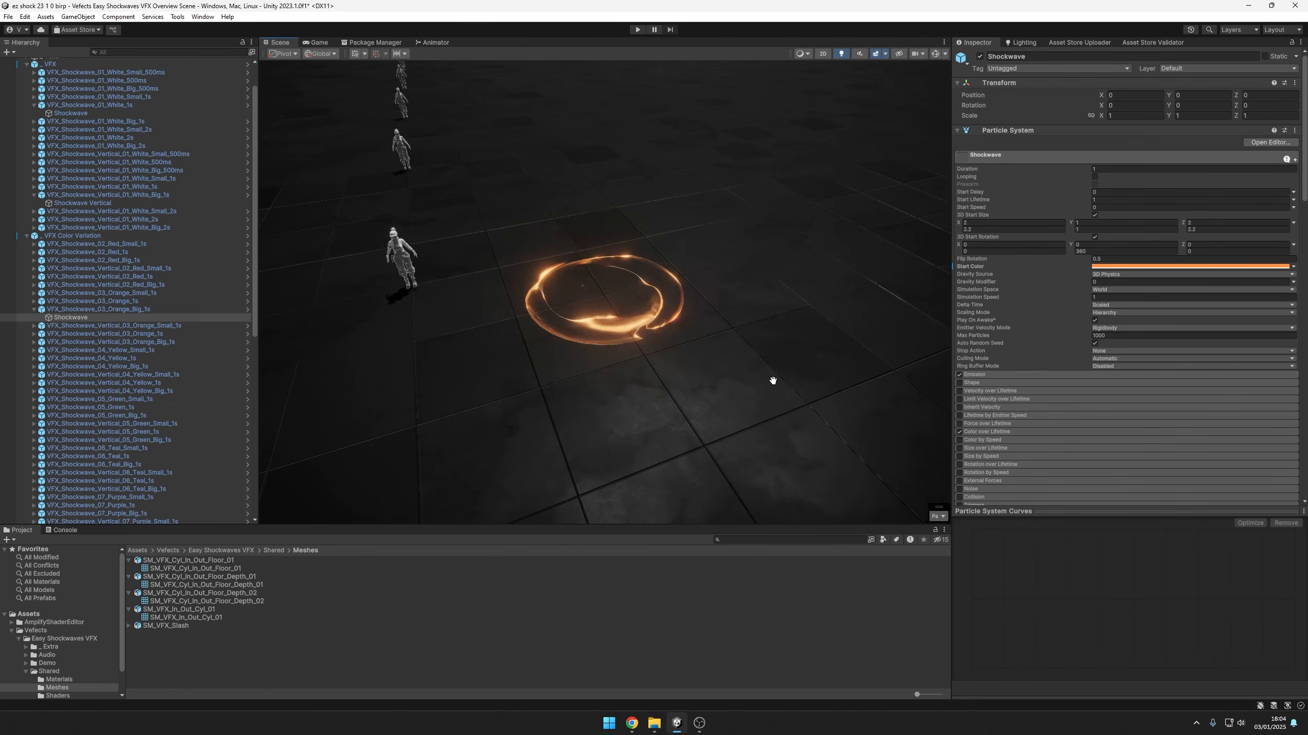
pyautogui.keyDown('alt'); pyautogui.moveTo(773, 379); pyautogui.dragTo(721, 379); pyautogui.keyUp('alt')
pyautogui.keyDown('alt'); pyautogui.moveTo(764, 380); pyautogui.dragTo(835, 374, button='right'); pyautogui.keyUp('alt')
pyautogui.keyDown('alt'); pyautogui.moveTo(834, 373); pyautogui.dragTo(764, 373); pyautogui.keyUp('alt')
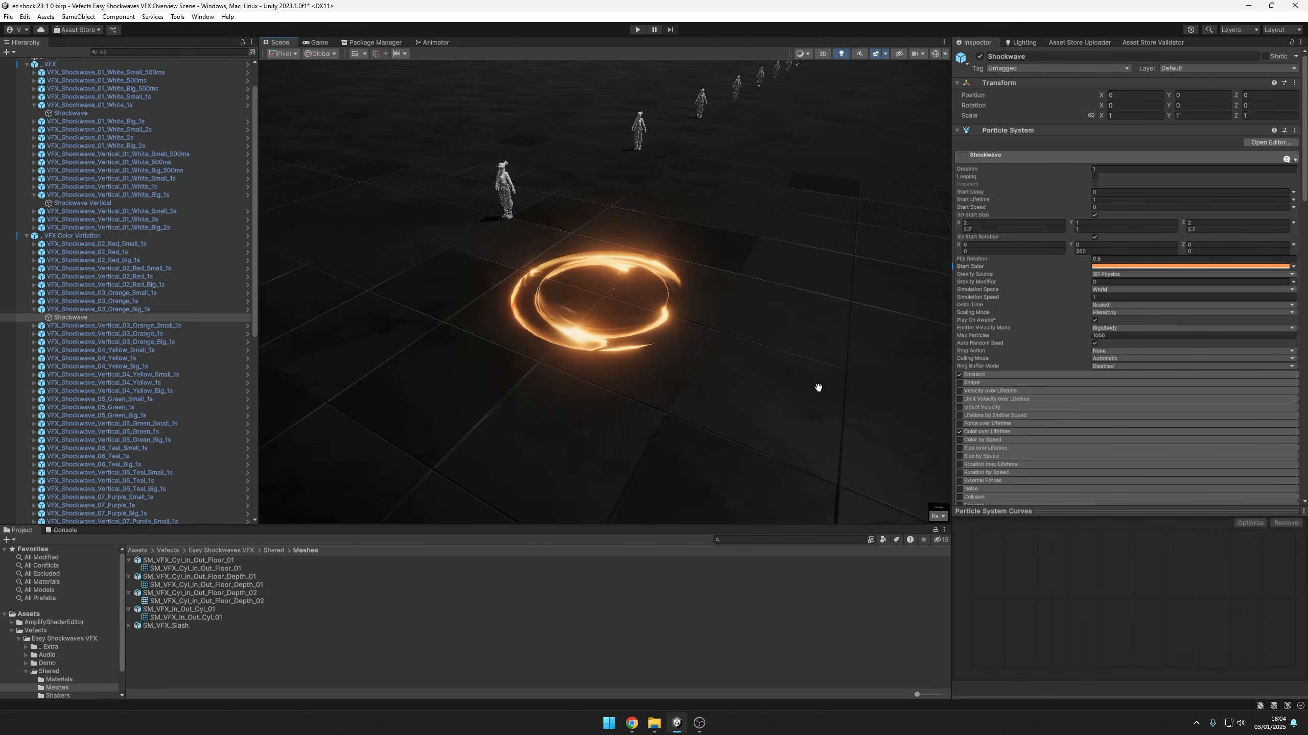
# Set the Shockwave particle system's Start Color to white and apply a rainbow preset gradient to its Color over Lifetime
pyautogui.click(1194, 266)
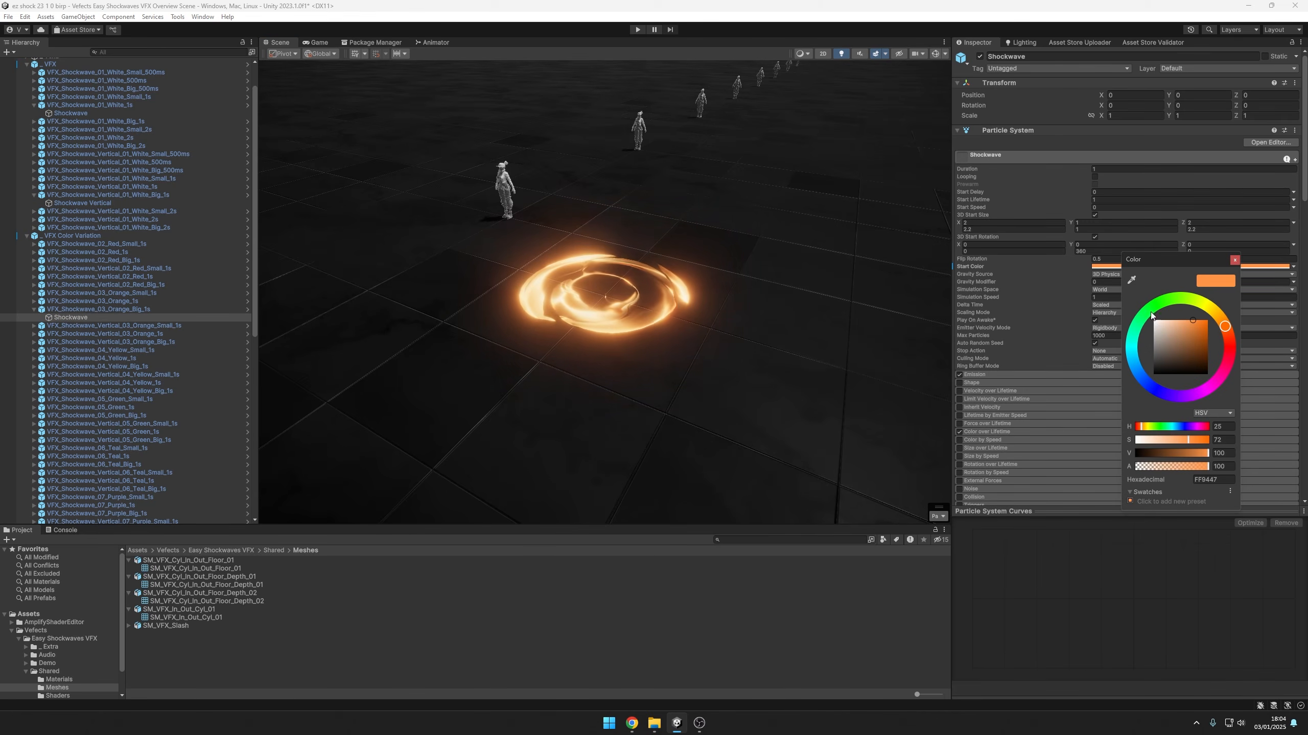
pyautogui.moveTo(1165, 441); pyautogui.dragTo(1122, 442)
pyautogui.click(999, 432)
pyautogui.click(1146, 441)
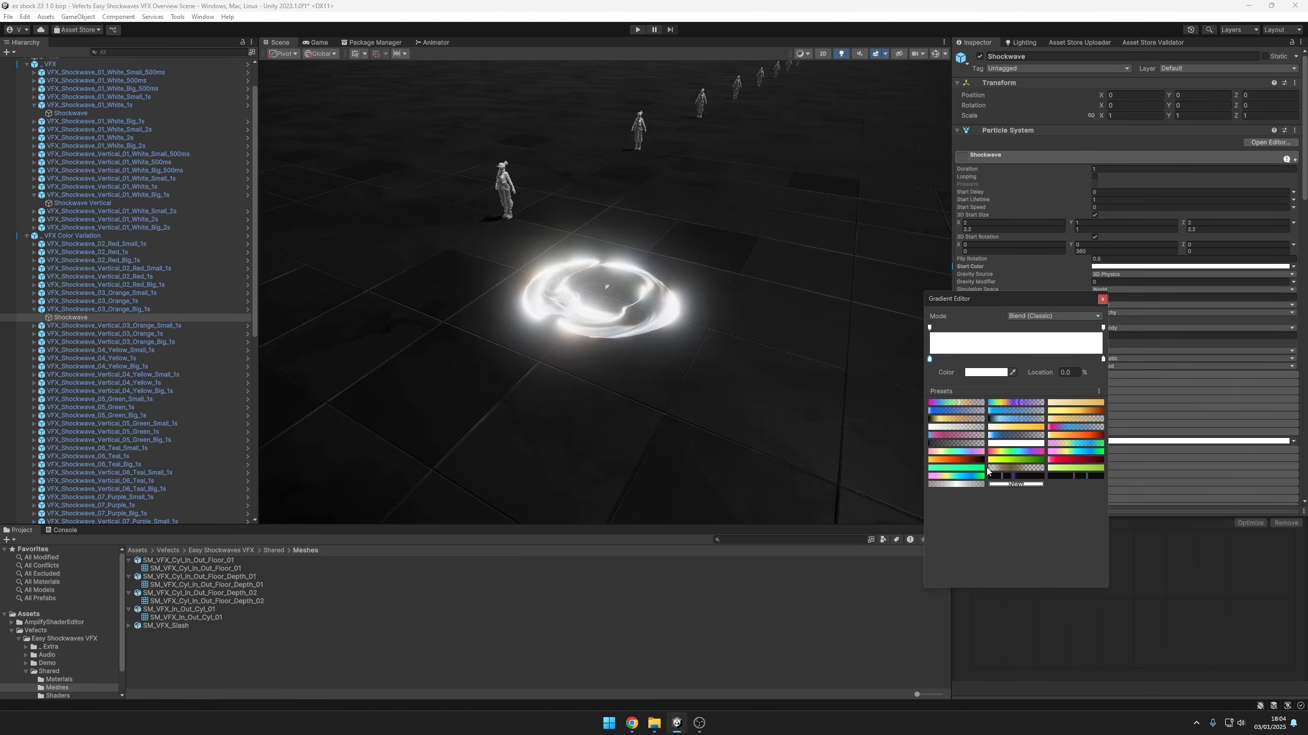
pyautogui.click(1030, 452)
pyautogui.keyDown('alt'); pyautogui.moveTo(744, 386); pyautogui.dragTo(756, 387); pyautogui.keyUp('alt')
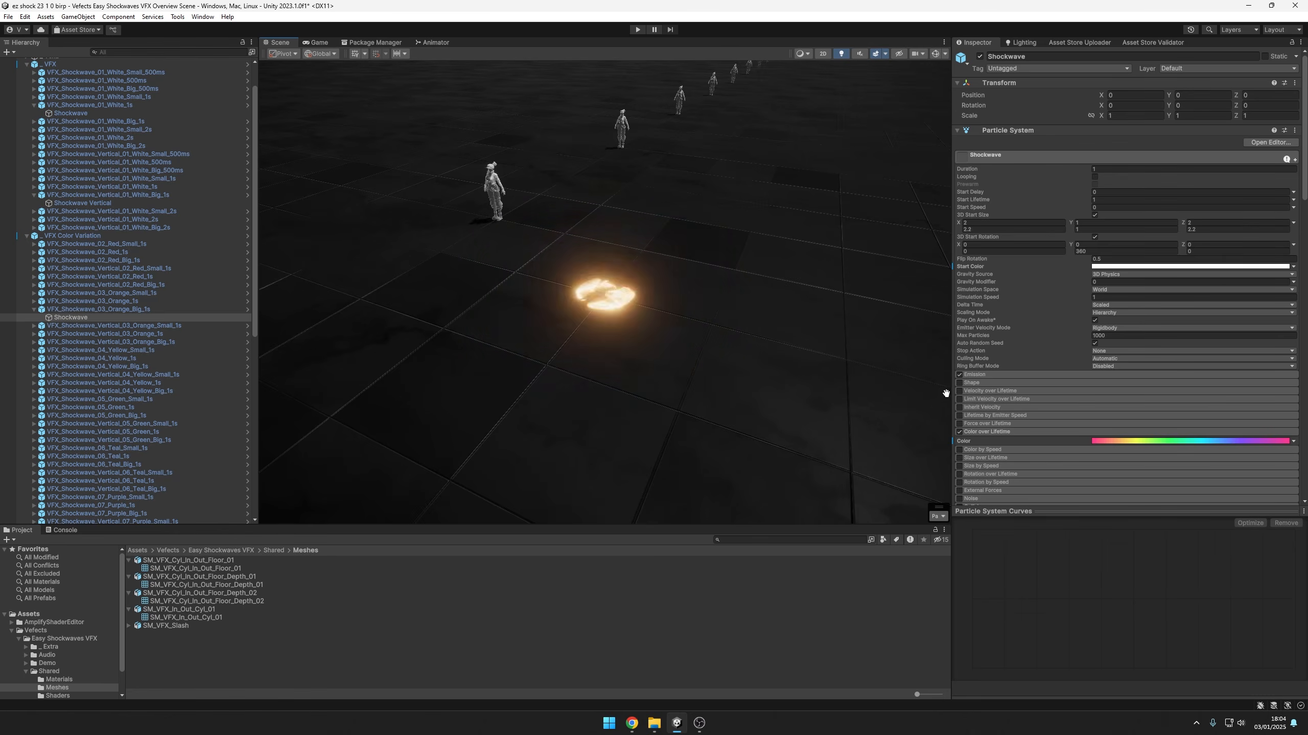
# Try a yellow-to-dark-red preset gradient and a multicolour blue-to-purple one on Color over Lifetime, viewing the shockwave with each
pyautogui.click(1142, 444)
pyautogui.click(1061, 437)
pyautogui.keyDown('alt'); pyautogui.moveTo(788, 261); pyautogui.dragTo(808, 273); pyautogui.keyUp('alt')
pyautogui.click(1163, 441)
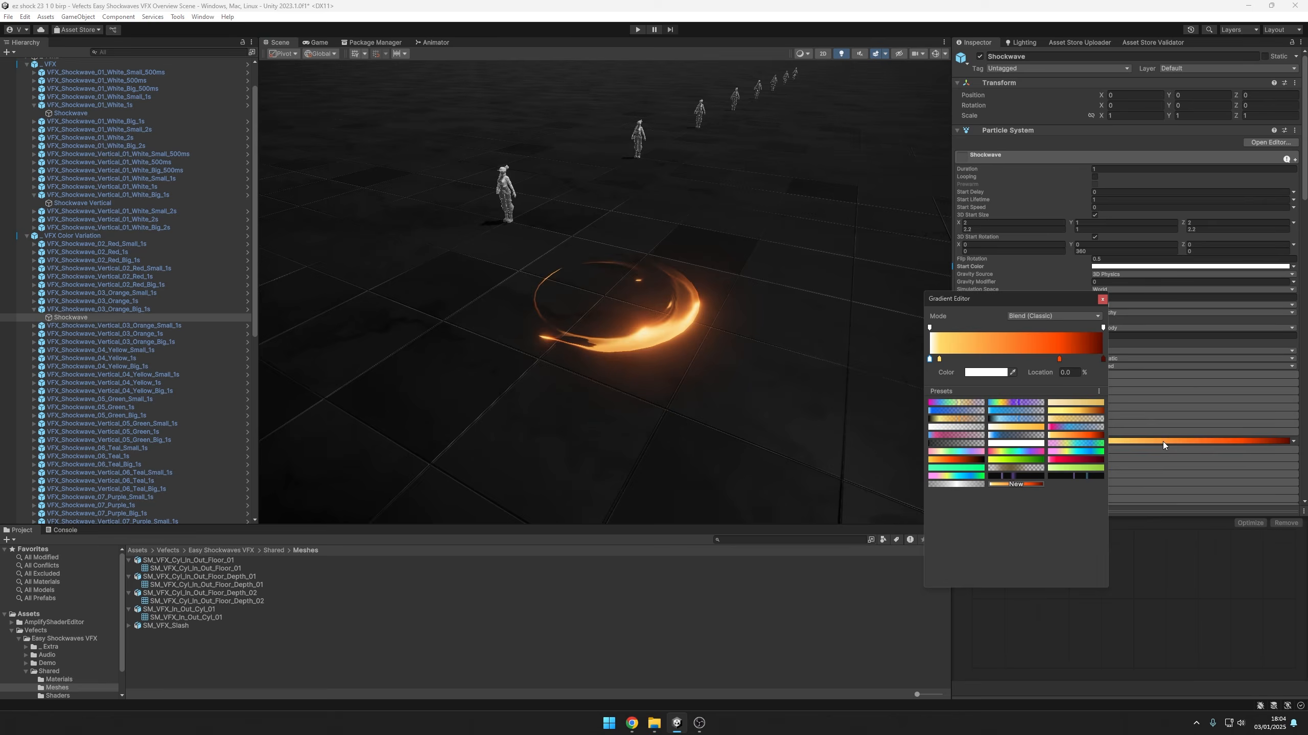
pyautogui.click(1005, 404)
pyautogui.keyDown('alt'); pyautogui.moveTo(747, 351); pyautogui.dragTo(896, 367); pyautogui.keyUp('alt')
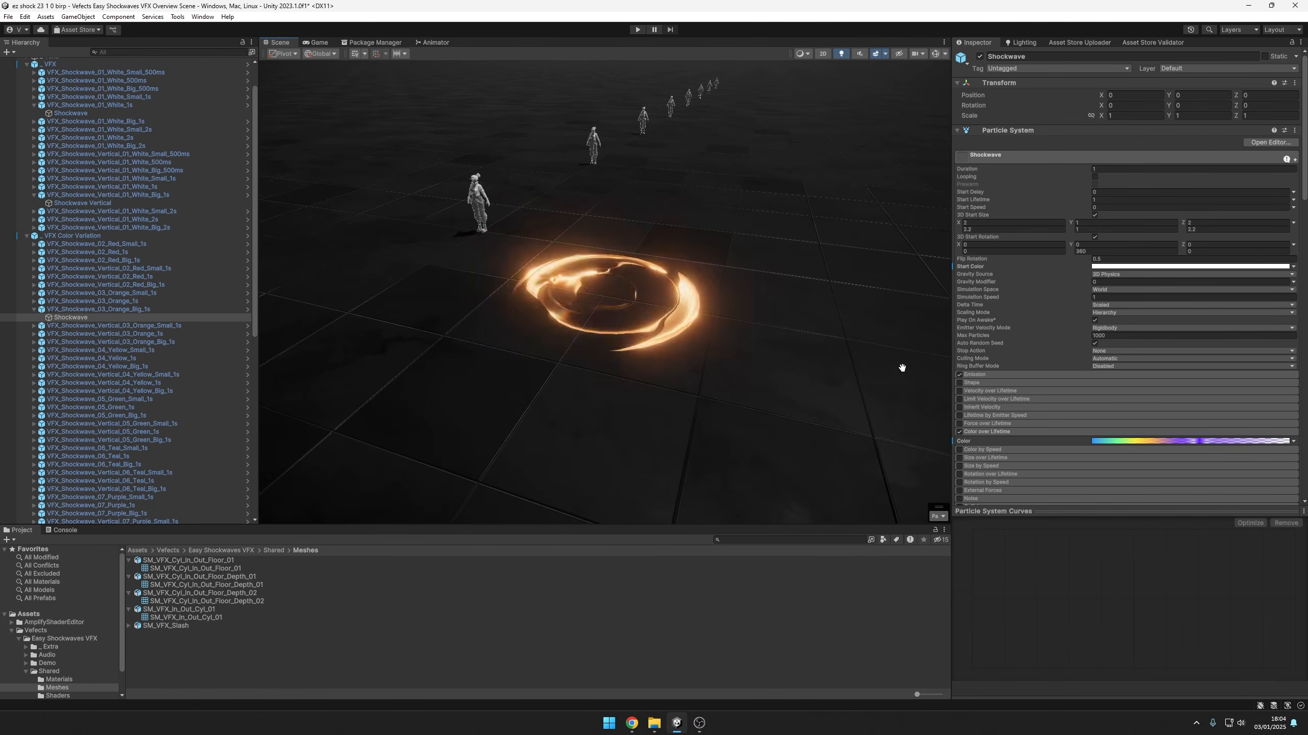
# Try further gradient presets on Color over Lifetime, ending with the pink-to-dark-red gradient
pyautogui.click(1154, 441)
pyautogui.click(938, 406)
pyautogui.keyDown('alt'); pyautogui.moveTo(757, 379); pyautogui.dragTo(772, 426); pyautogui.keyUp('alt')
pyautogui.click(1122, 442)
pyautogui.click(956, 406)
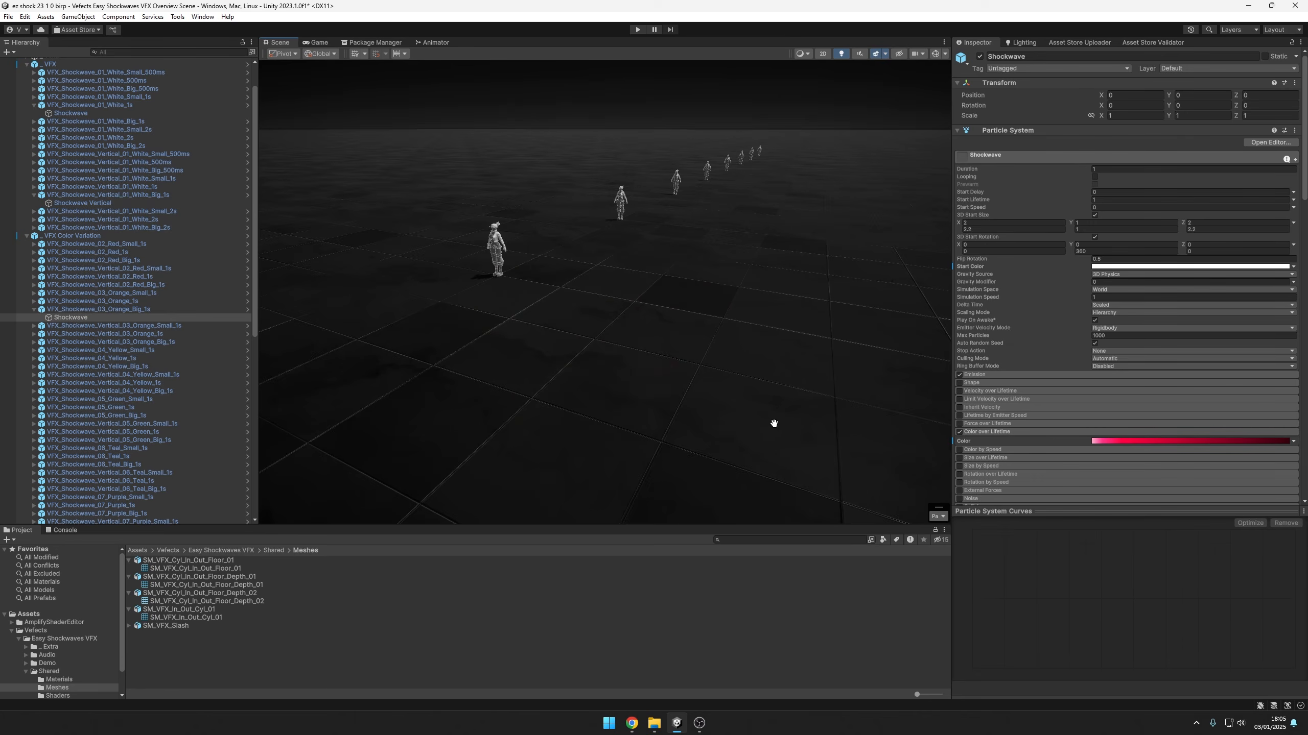